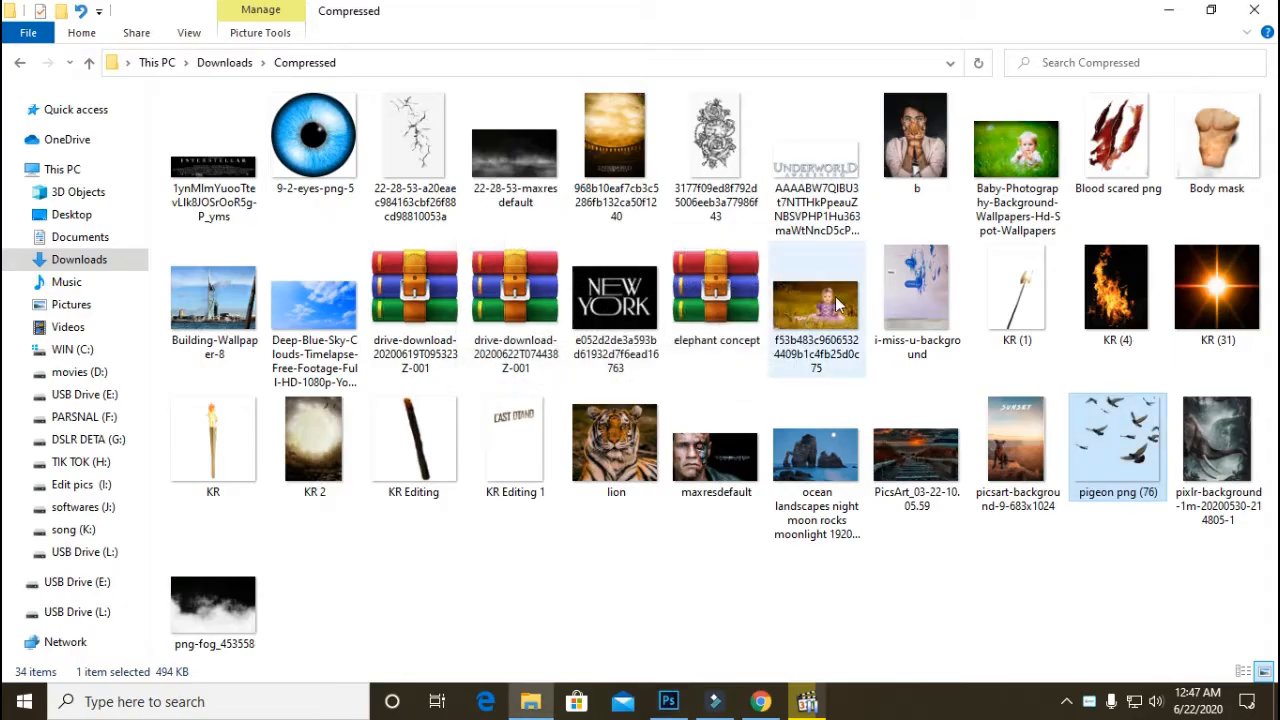
- Switch to Photoshop and select the man's head, shirt, arms and raised knee in IMG_0347.CR2 with the Quick Selection tool
click(680, 703)
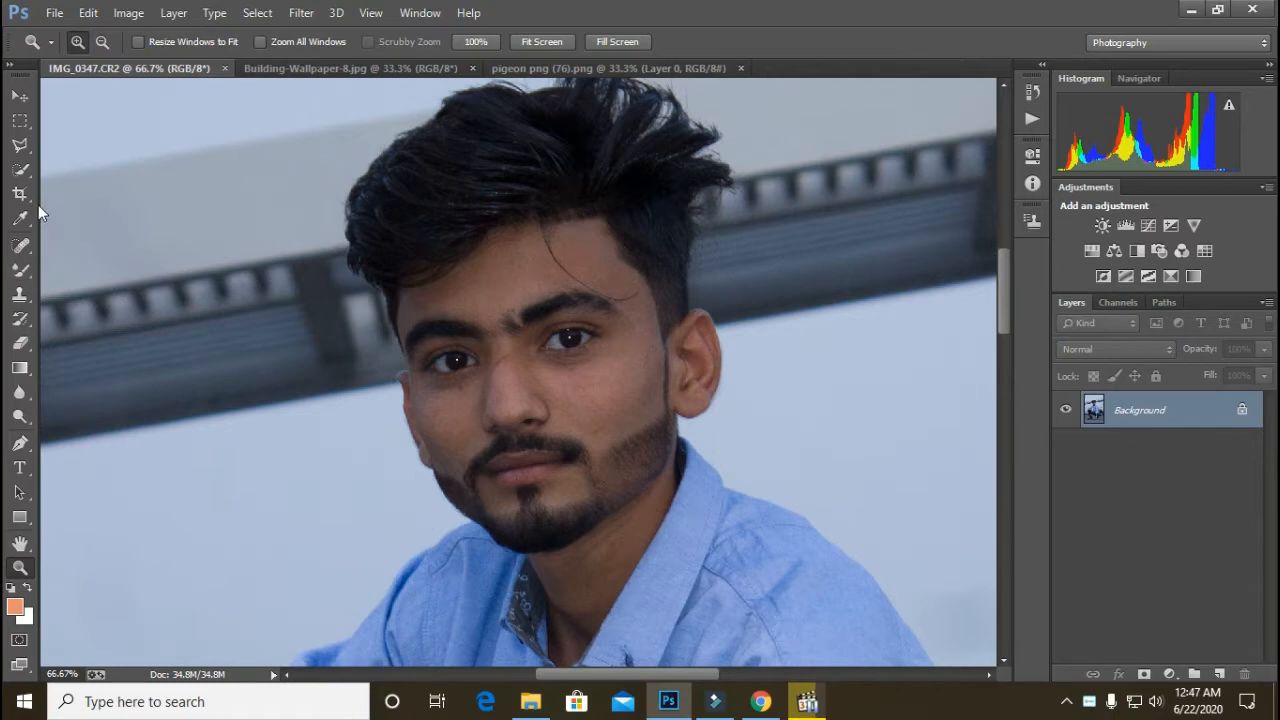
key(w)
mouse_move(563, 137)
mouse_down()
mouse_move(563, 517)
mouse_move(591, 461)
mouse_move(403, 78)
mouse_up()
mouse_move(490, 130)
mouse_down()
mouse_move(659, 423)
mouse_move(732, 586)
mouse_up()
drag(444, 446, 841, 577)
mouse_move(728, 290)
mouse_down()
mouse_move(467, 496)
mouse_move(417, 560)
mouse_up()
drag(511, 466, 526, 123)
drag(315, 192, 287, 478)
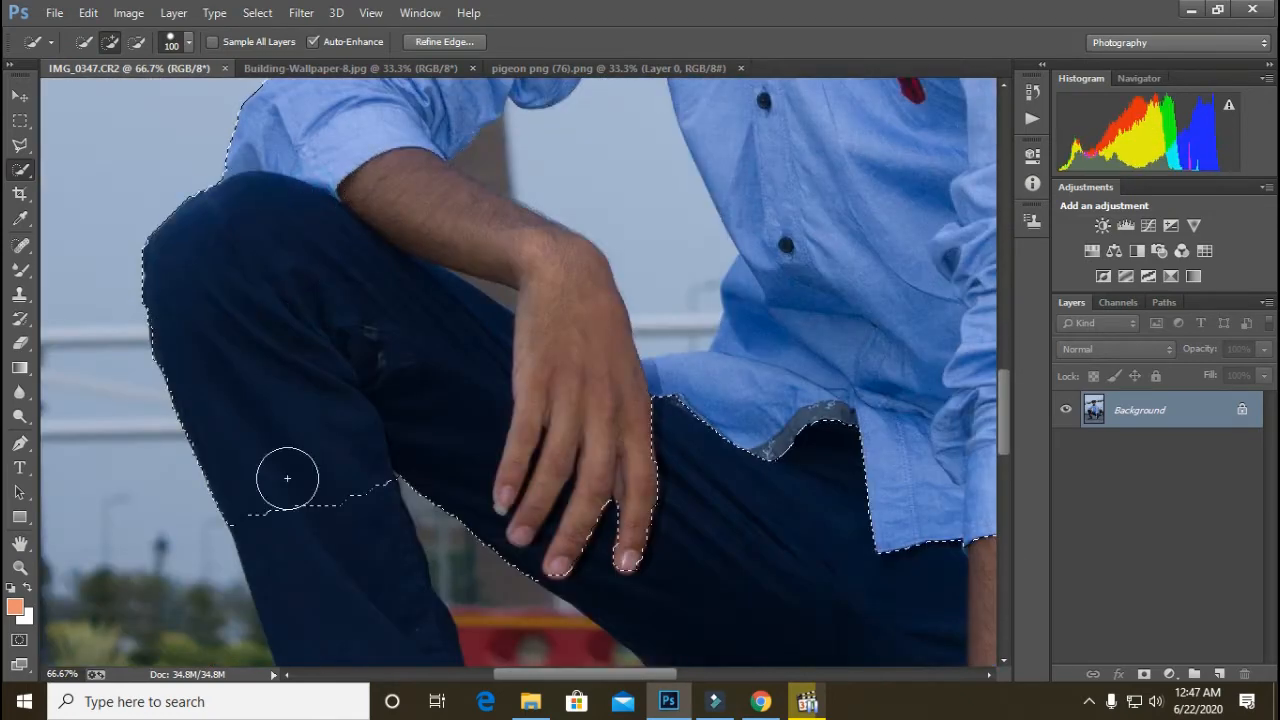
- Extend the selection over the rest of the trousers, the planted hand and both shoes, including the gold tassel
mouse_move(501, 463)
mouse_down()
mouse_move(813, 526)
mouse_move(250, 262)
mouse_up()
mouse_move(543, 280)
mouse_down()
mouse_move(586, 480)
mouse_move(474, 518)
mouse_move(518, 117)
mouse_up()
mouse_move(440, 260)
mouse_down()
mouse_move(428, 376)
mouse_move(391, 429)
mouse_up()
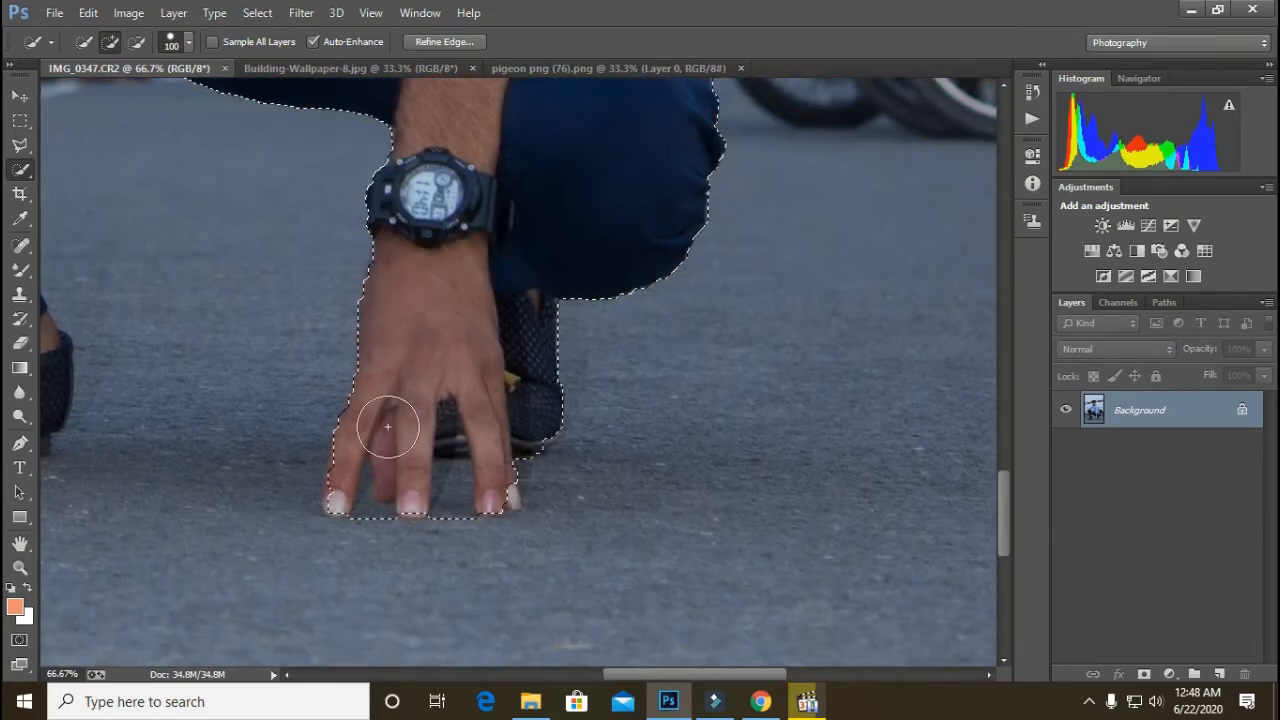
drag(210, 220, 942, 566)
mouse_move(478, 159)
mouse_down()
mouse_move(631, 559)
mouse_move(559, 145)
mouse_up()
drag(560, 200, 635, 359)
drag(297, 377, 260, 349)
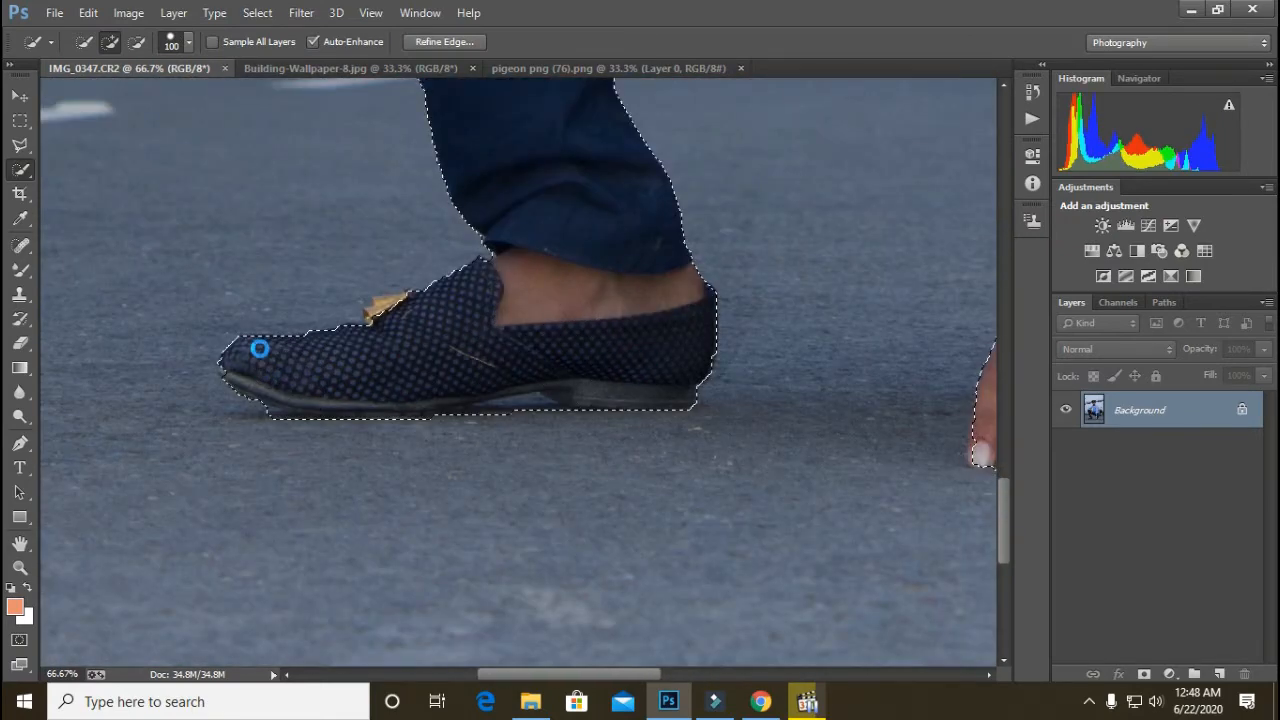
click(395, 323)
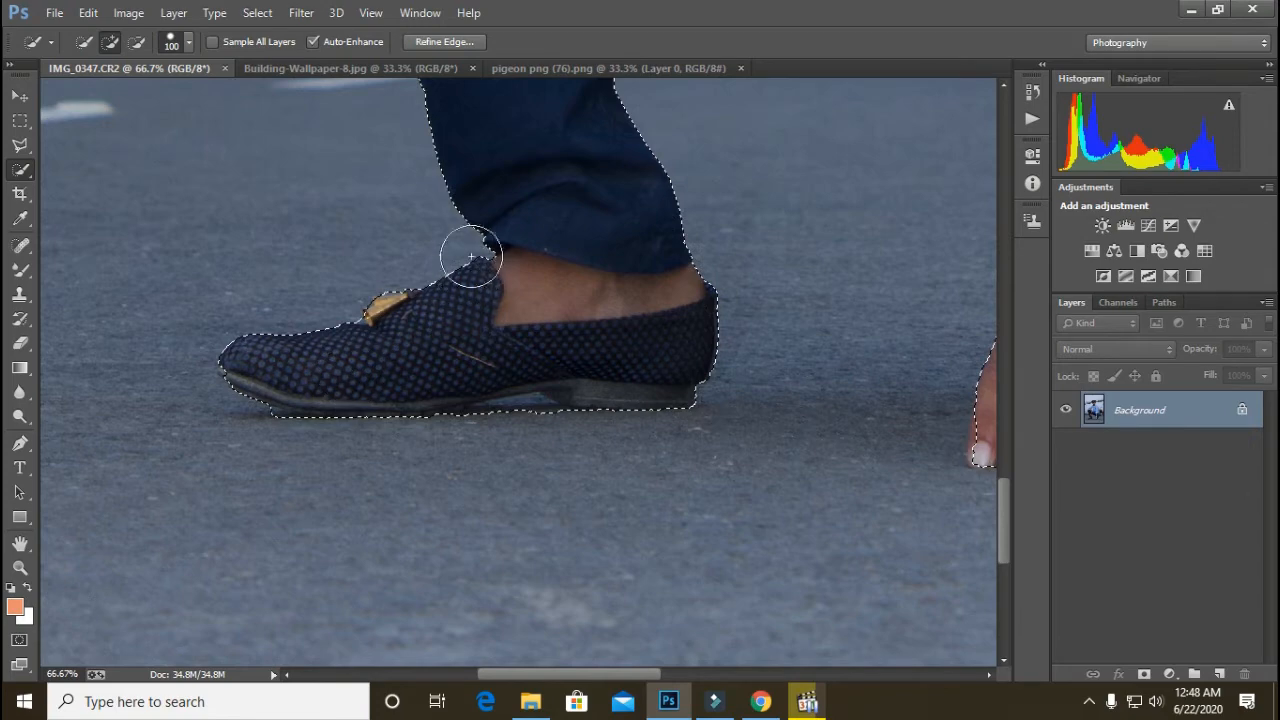
- Subtract the background gaps between arm and torso and under the forearm from the selection, reducing the brush to 45 and 20
scroll(471, 257, up, 5)
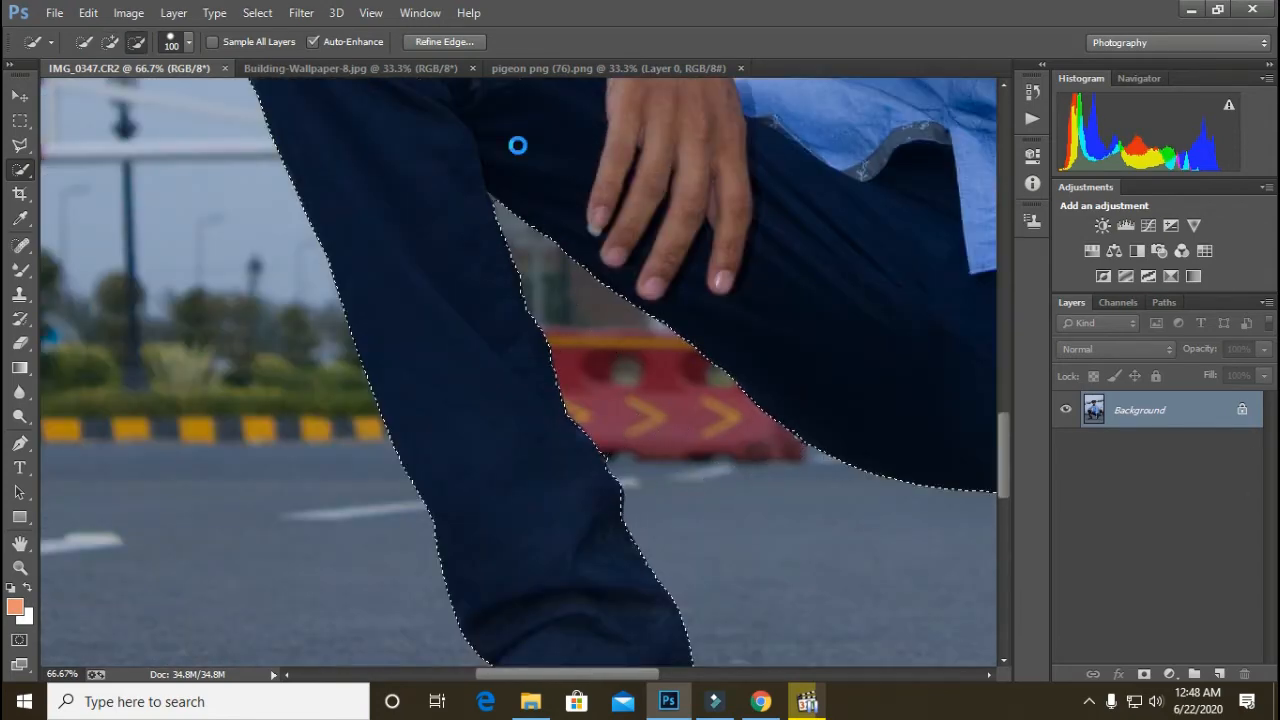
scroll(517, 145, up, 4)
key(bracketleft)
key(bracketleft)
key(bracketleft)
key(bracketleft)
key(bracketleft)
alt+click(751, 451)
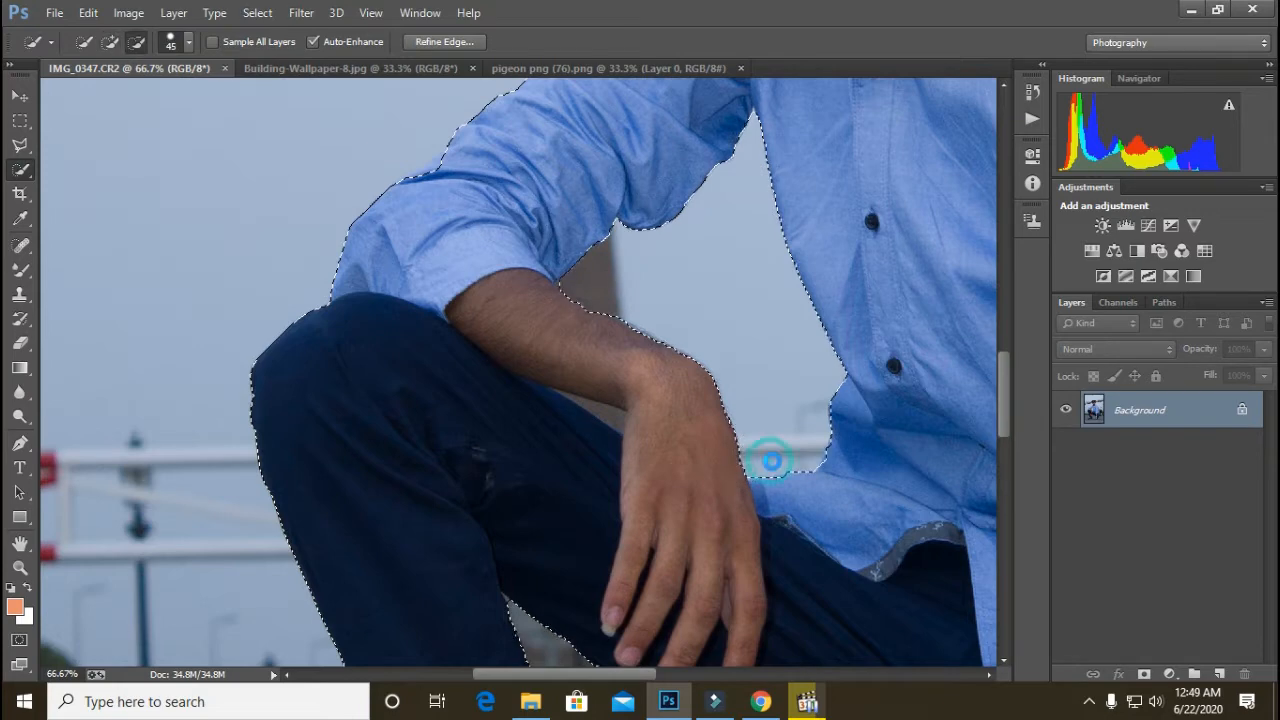
key(bracketleft)
key(bracketleft)
key(bracketleft)
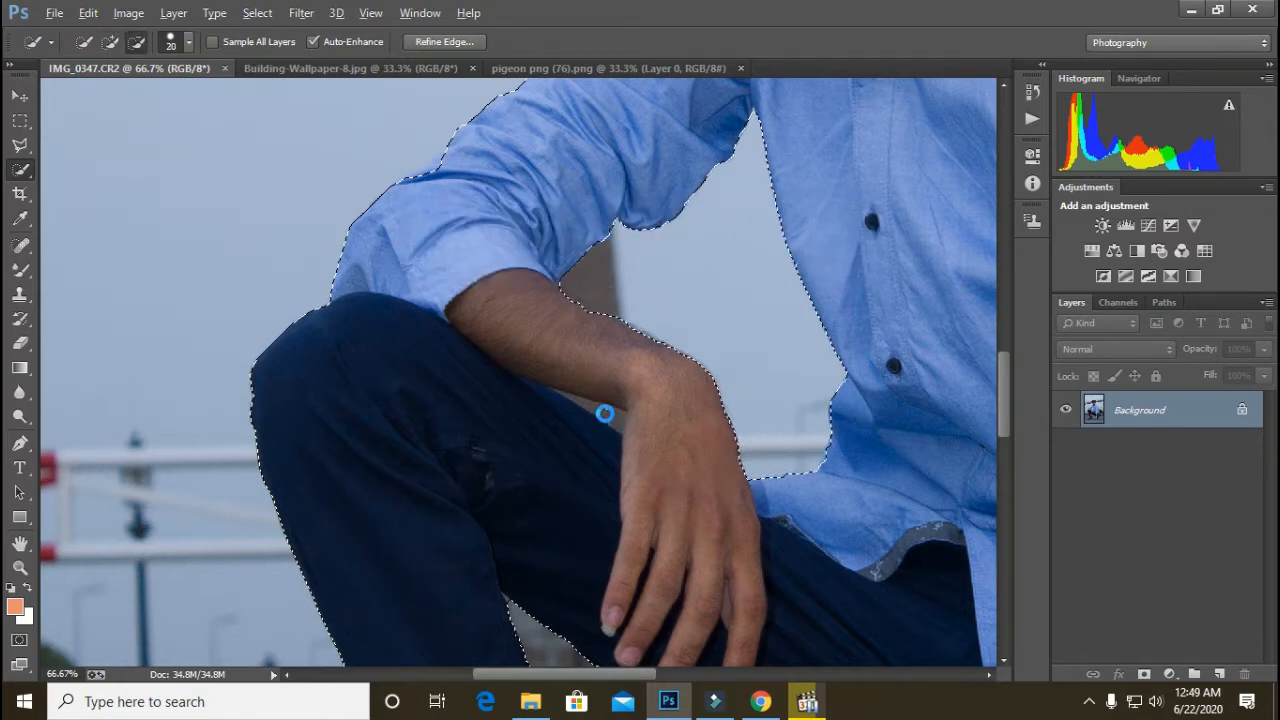
drag(601, 417, 563, 397)
- Refine the selection edge around the small gap between the forearm and the thigh at 200% magnification
key(z)
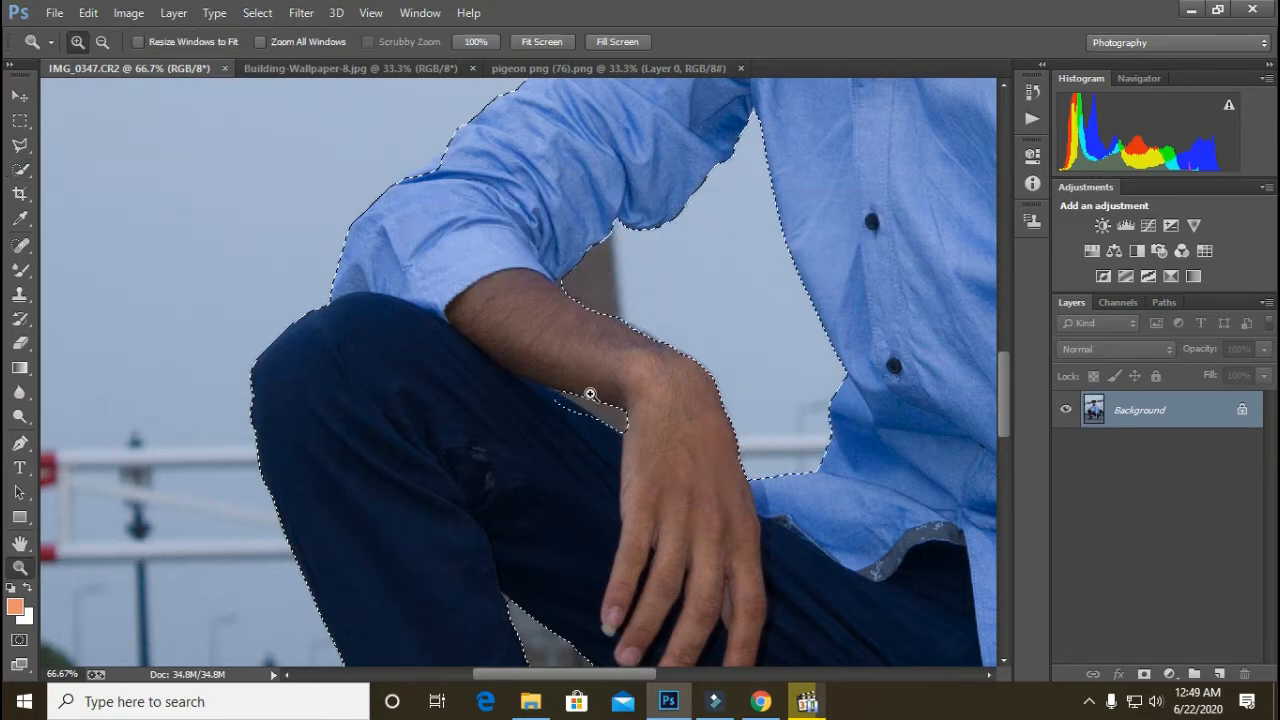
click(590, 395)
click(590, 395)
key(j)
key(w)
drag(489, 398, 594, 460)
drag(396, 343, 612, 486)
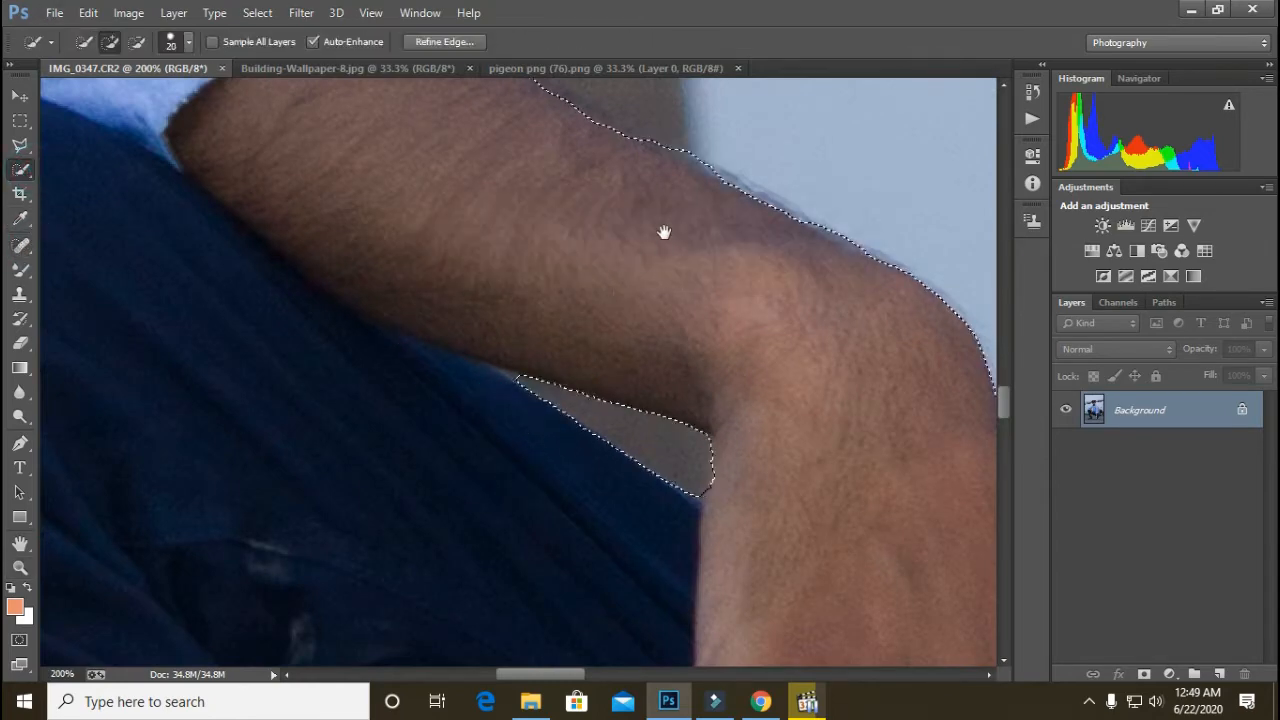
- Clean up the selection around the hair, subtracting the stray sky area with a size 80 brush
drag(663, 232, 471, 506)
drag(640, 170, 549, 528)
drag(197, 162, 142, 530)
mouse_move(157, 486)
mouse_down()
mouse_move(226, 417)
mouse_move(345, 368)
mouse_up()
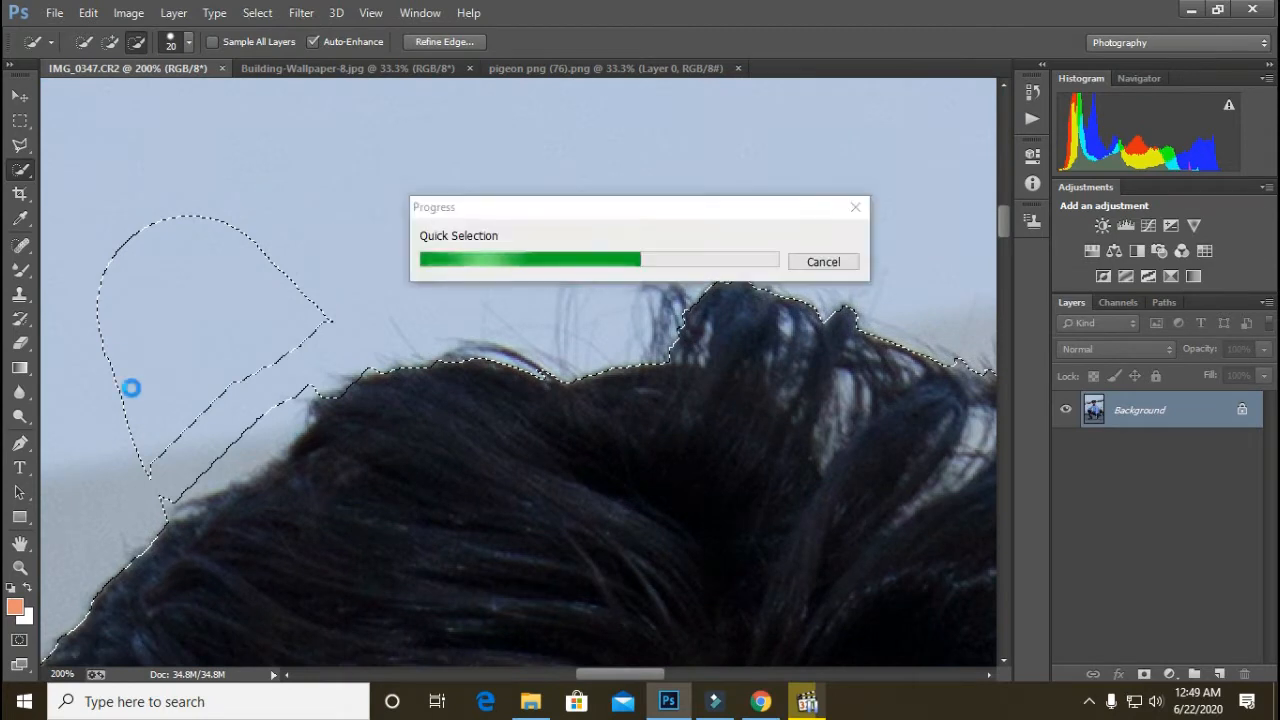
key(z)
alt+click(186, 337)
click(22, 166)
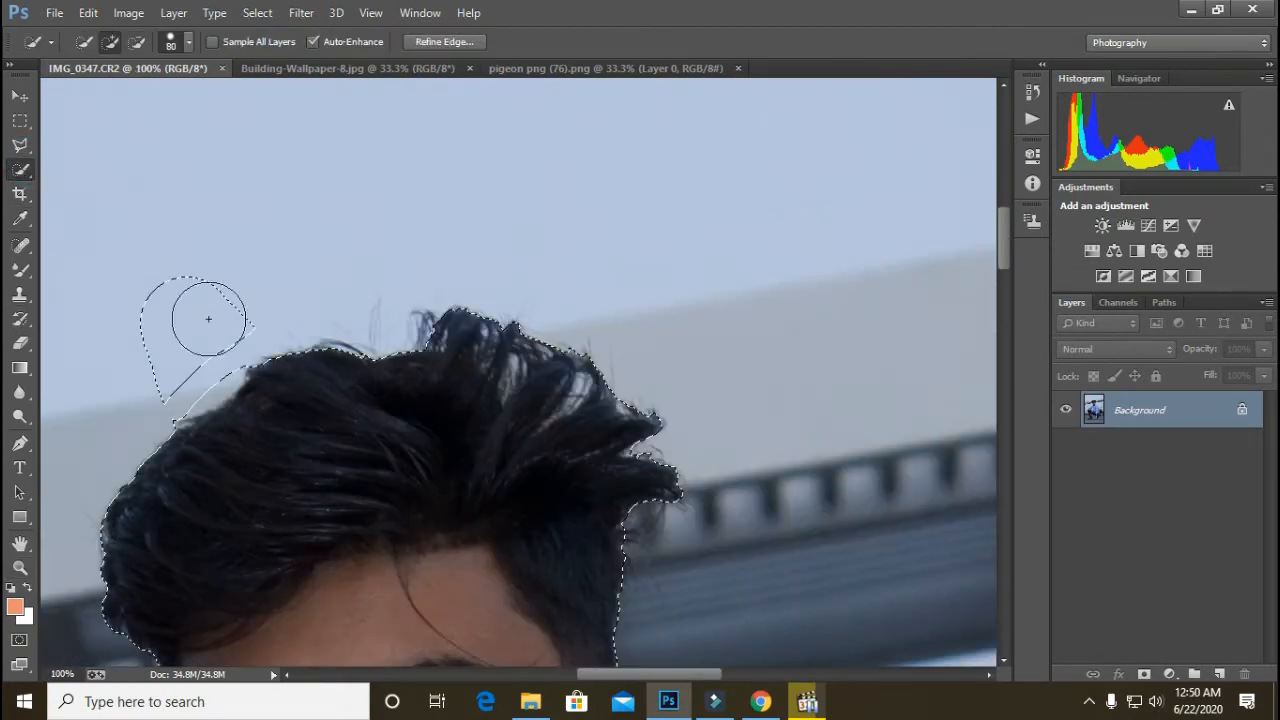
alt+click(178, 268)
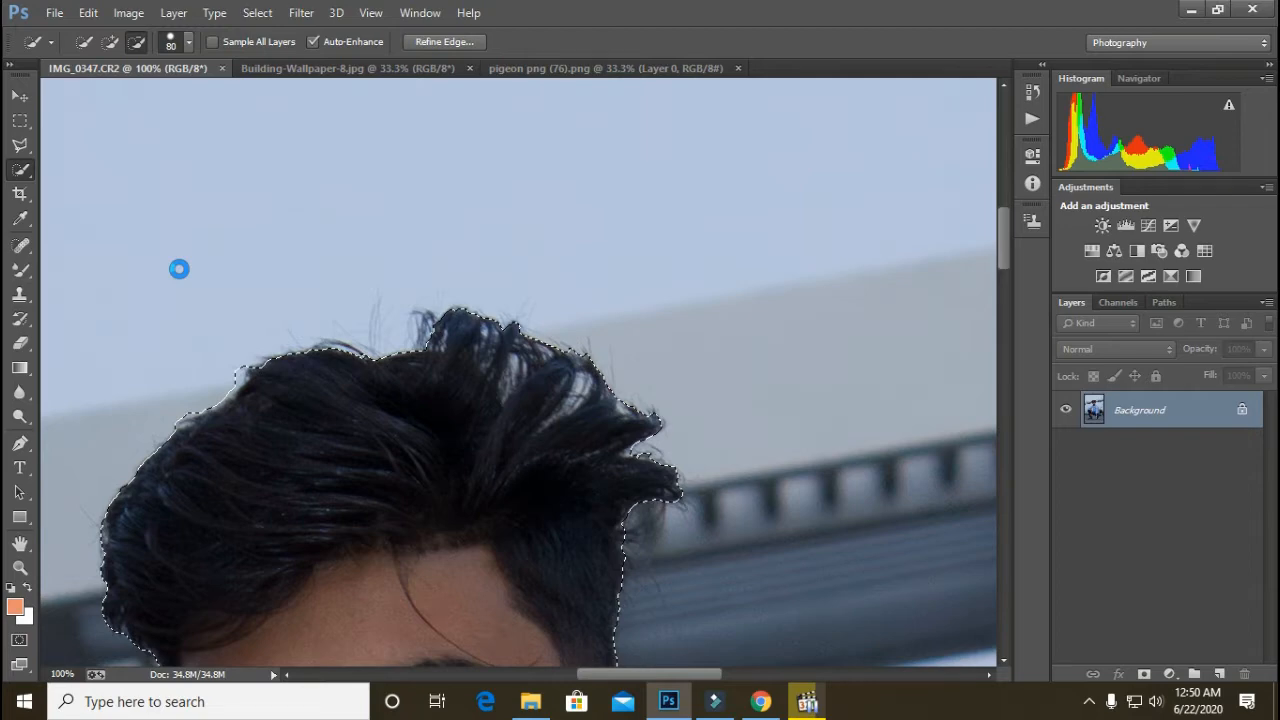
- Subtract the motorcycle background beside the man's hip from the selection
scroll(434, 434, down, 10)
scroll(491, 577, down, 5)
alt+click(626, 346)
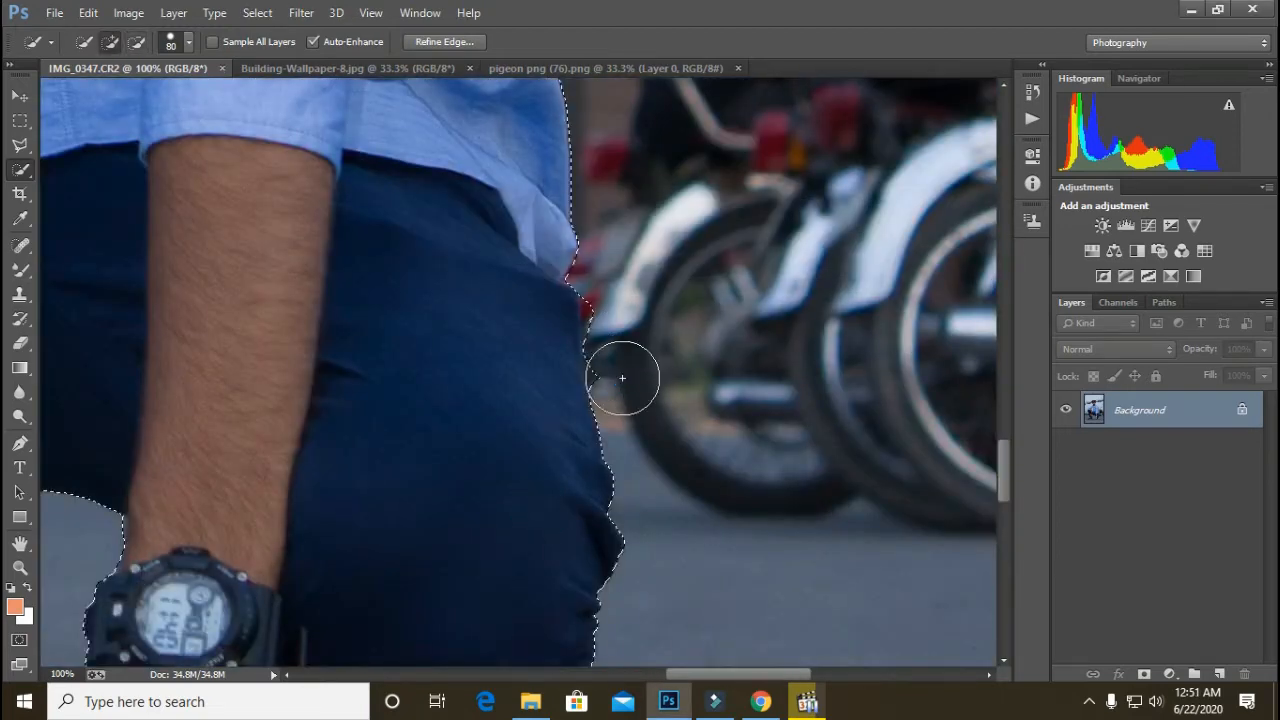
alt+click(611, 340)
- Correct the selection around the outermost fingertip of the planted hand with the Polygonal Lasso tool
scroll(616, 363, down, 5)
drag(203, 619, 417, 460)
key(z)
click(417, 458)
key(l)
click(236, 524)
click(243, 539)
click(273, 543)
click(291, 543)
key(Return)
- Subtract the pavement gap between the outermost finger and its neighbours from the selection with the Polygonal Lasso tool
click(309, 565)
click(364, 364)
click(385, 408)
click(386, 499)
click(453, 504)
click(454, 530)
click(466, 565)
double_click(354, 586)
- Subtract the pavement between the two middle fingers, below the rear shoe, from the selection
drag(600, 549, 406, 540)
click(330, 594)
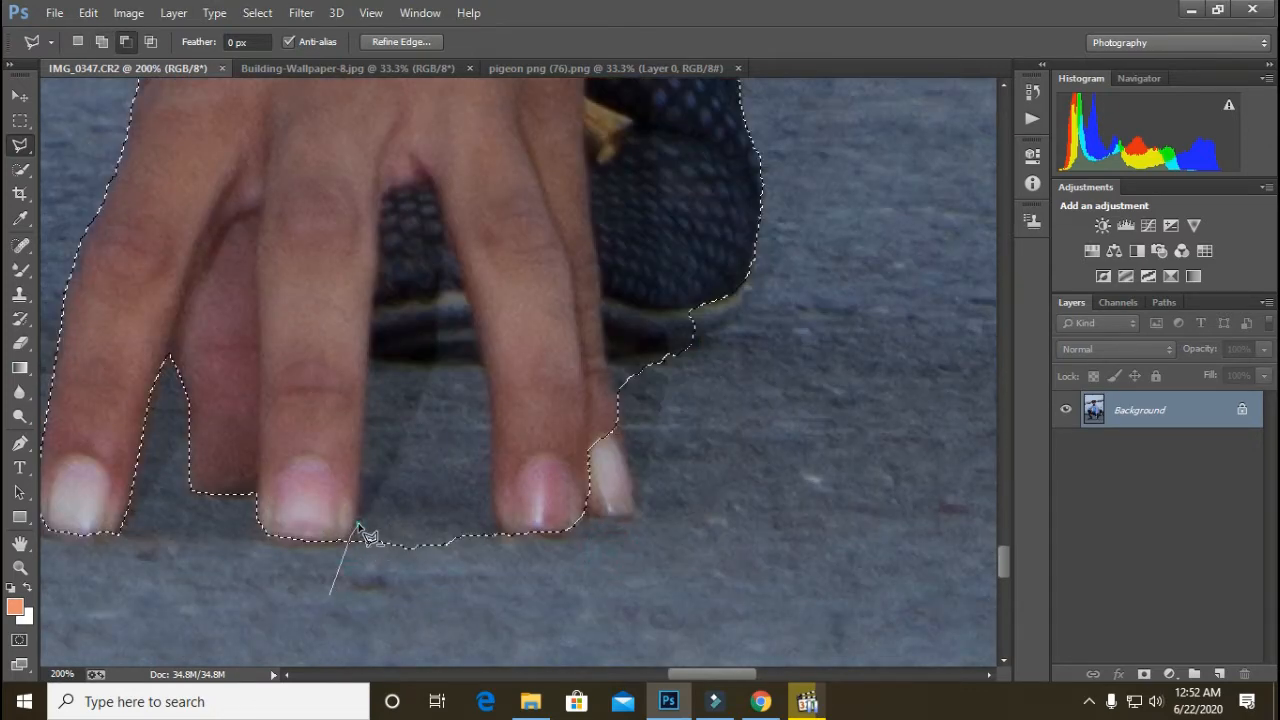
click(364, 351)
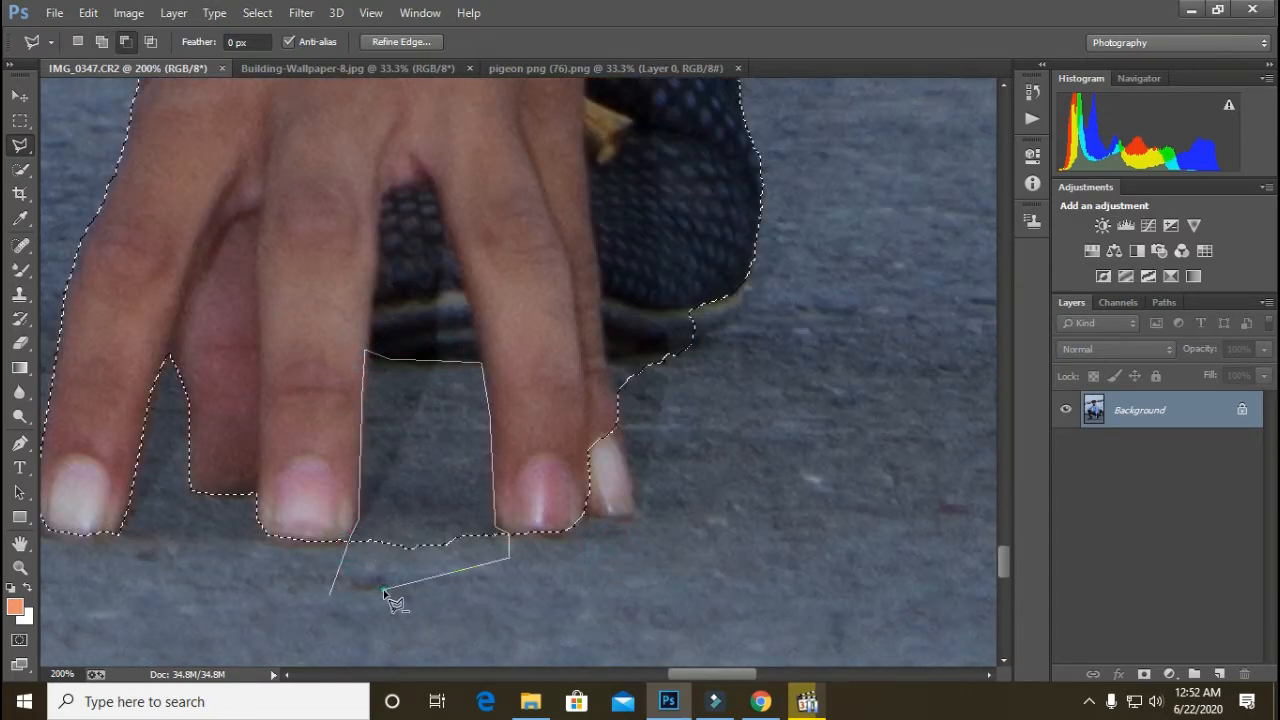
double_click(383, 590)
- Add the missing fingernail at the far side of the planted hand to the selection
drag(584, 508, 377, 438)
click(417, 376)
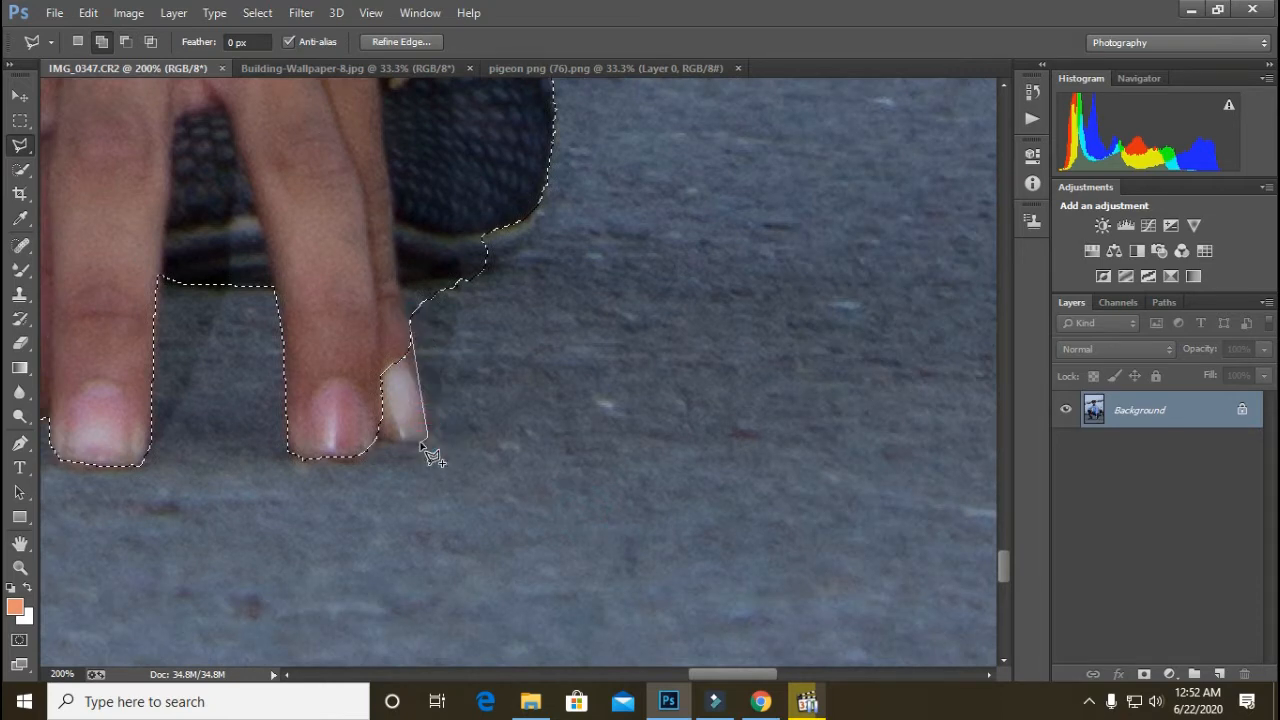
double_click(355, 320)
- Subtract the pavement beside that finger and add the missing edge of the rear shoe's sole to the selection
drag(404, 264, 409, 414)
alt+click(440, 525)
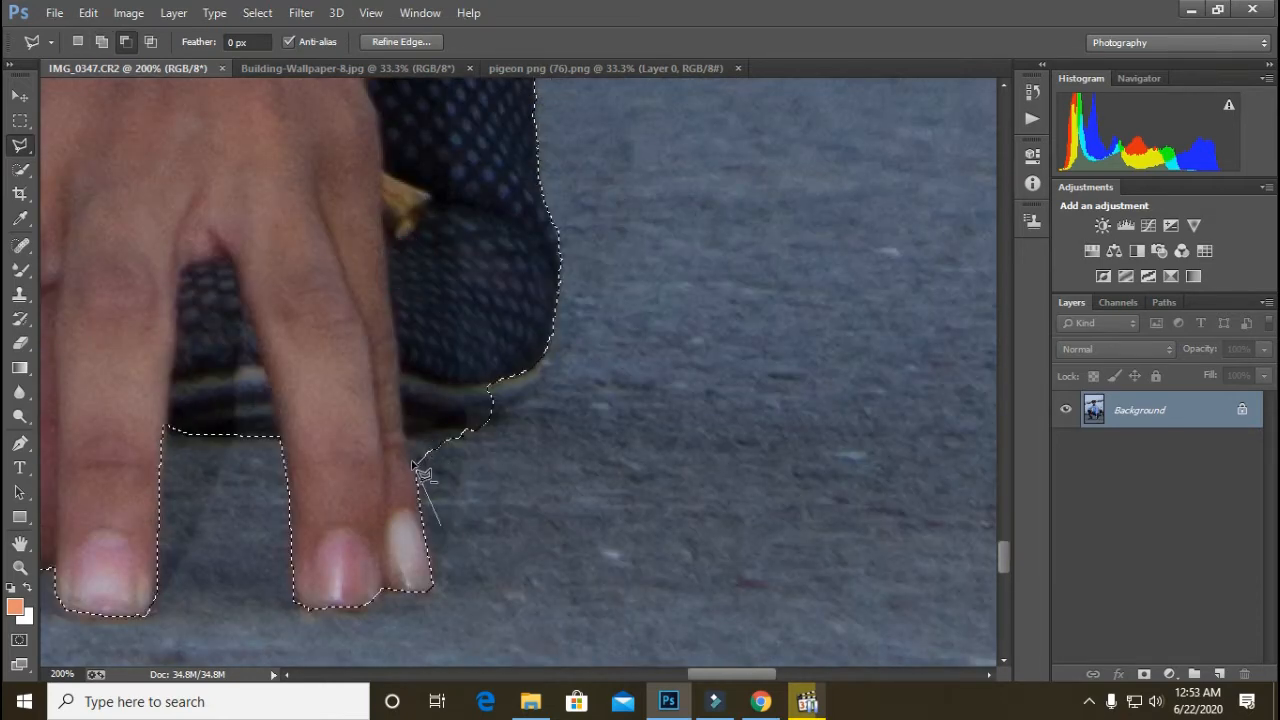
click(508, 420)
click(440, 525)
click(488, 420)
click(527, 402)
click(549, 338)
double_click(463, 331)
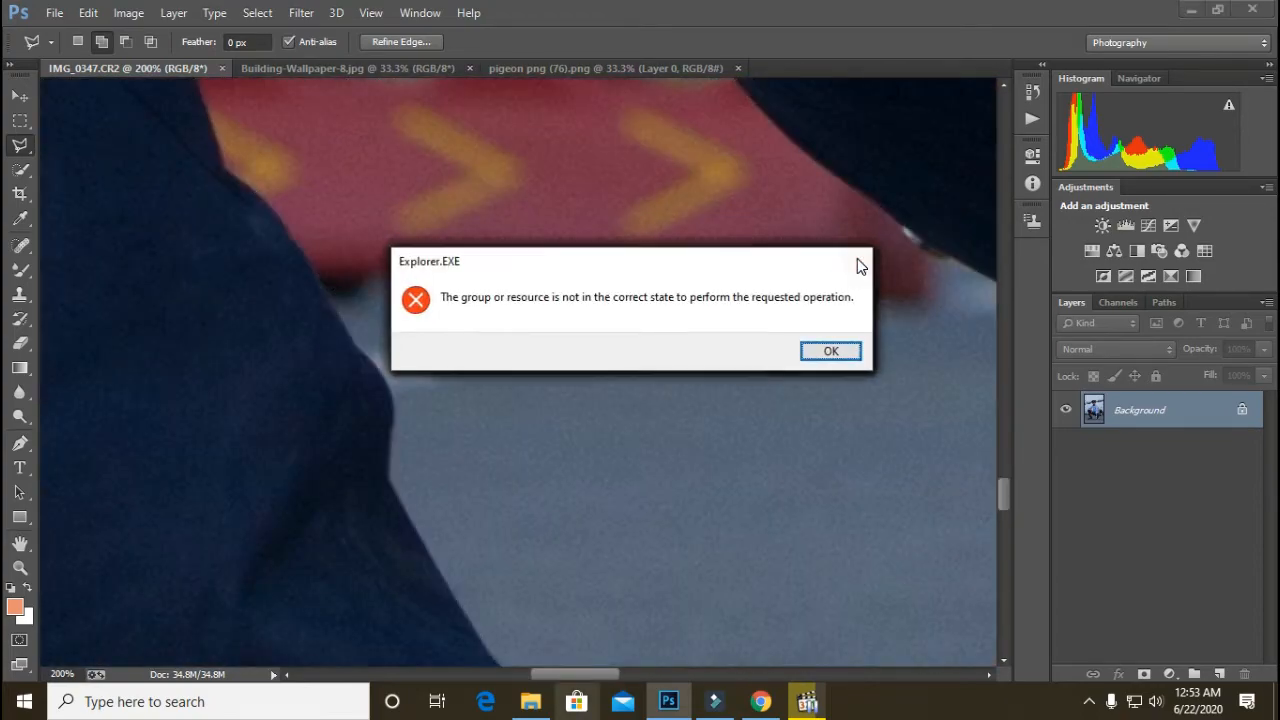
- Dismiss the error message, copy the selected man to a new layer and check the cutout by toggling the Background layer
click(857, 262)
click(669, 701)
click(567, 40)
key(ctrl+j)
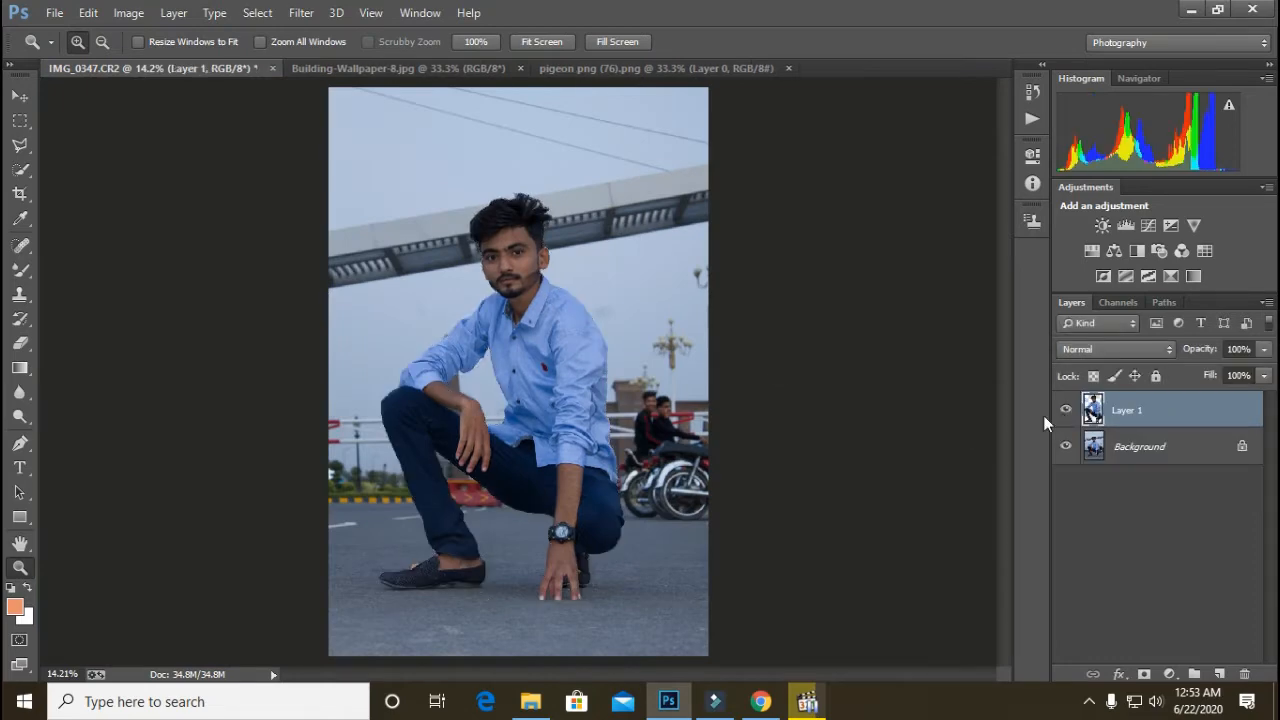
click(1065, 447)
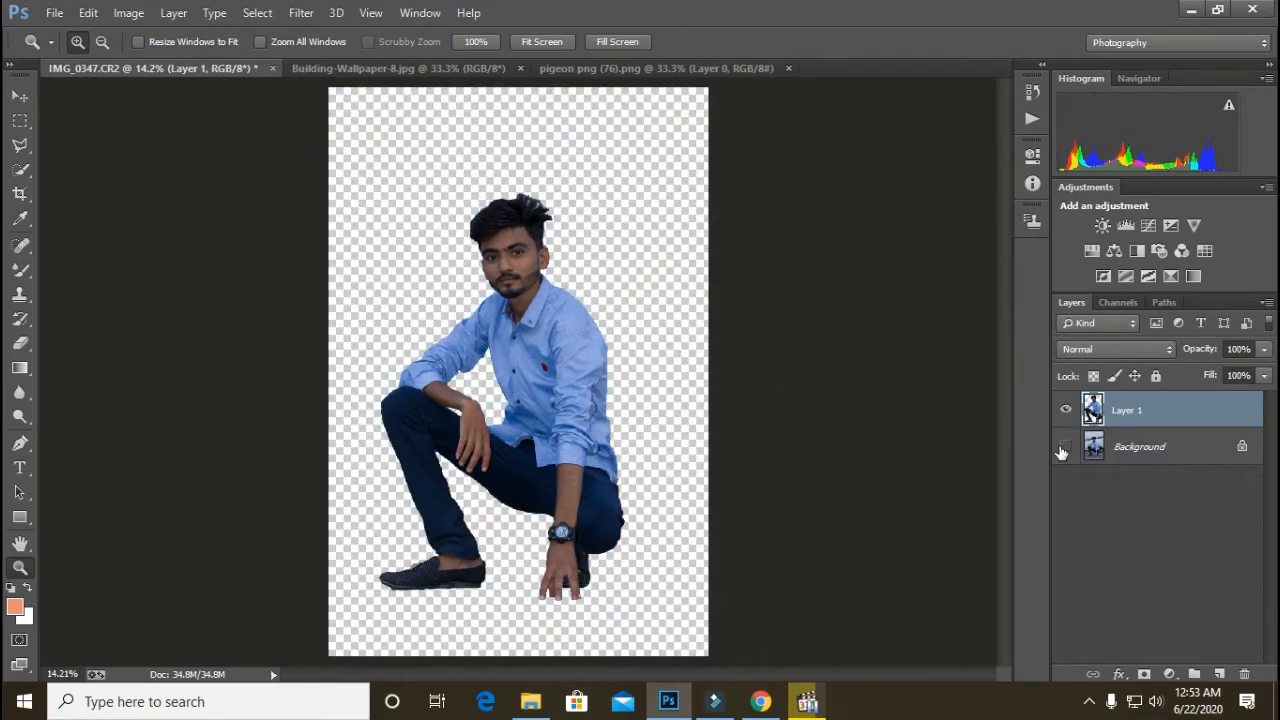
click(1063, 447)
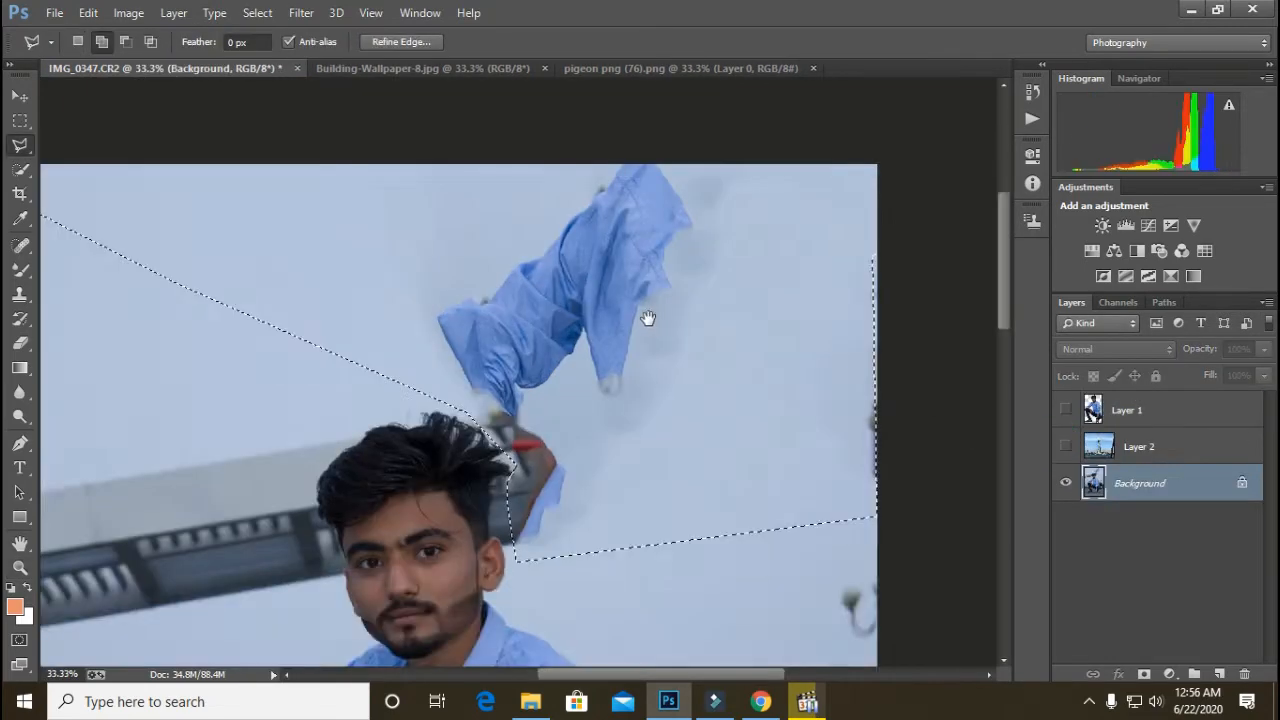
- Clone clean sky over the blue shirt fragments above the man's head on the Background layer with a size 250 Clone Stamp
scroll(505, 430, up, 2)
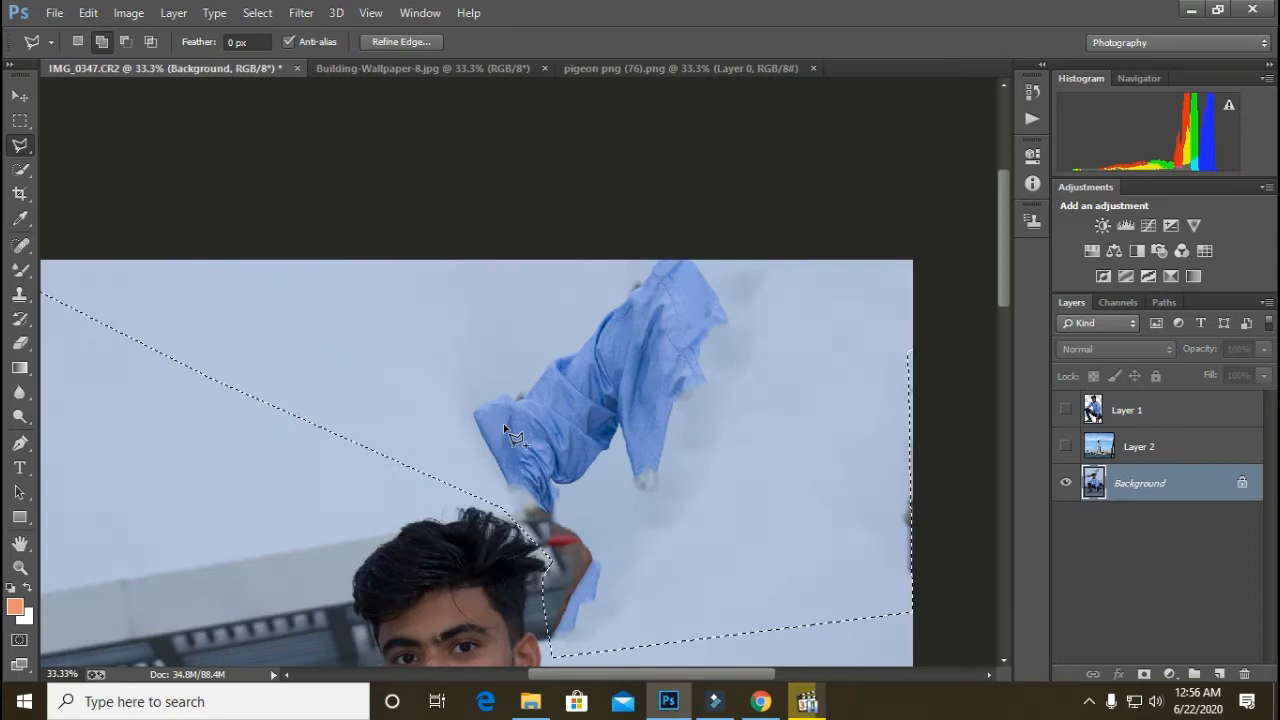
click(20, 294)
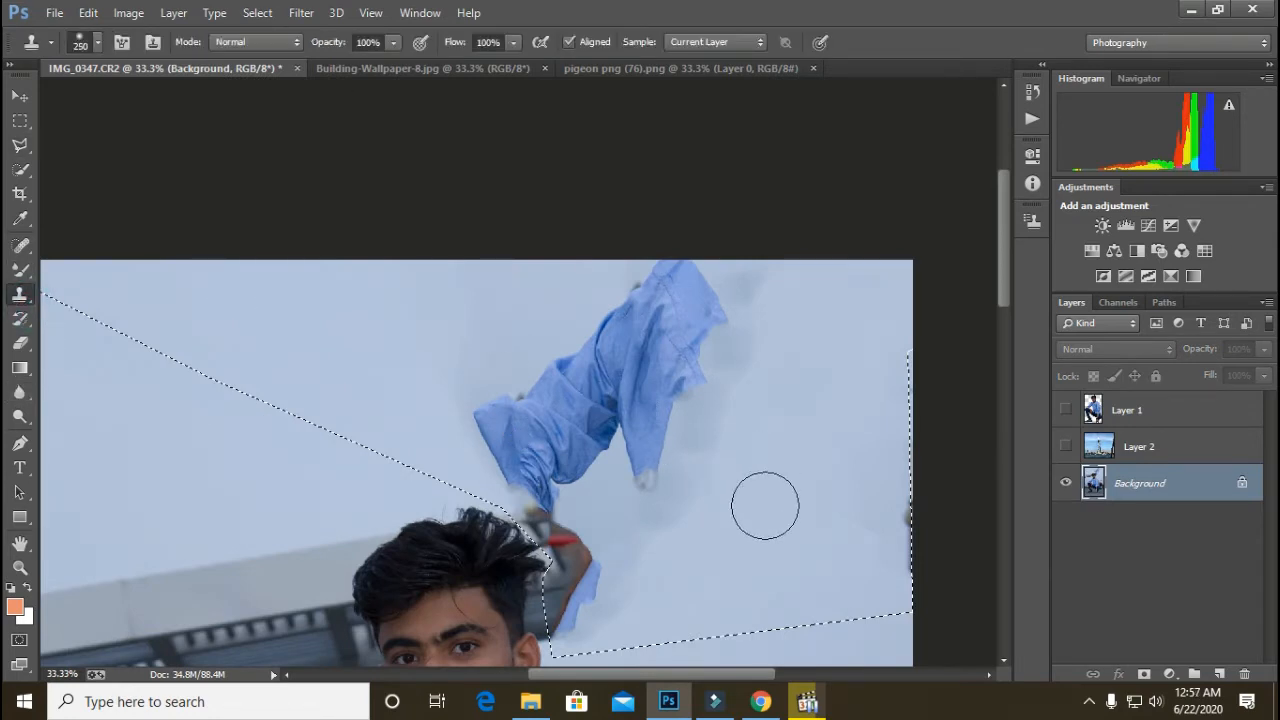
alt+click(764, 547)
mouse_move(604, 594)
mouse_down()
mouse_move(573, 597)
mouse_move(557, 528)
mouse_move(558, 541)
mouse_up()
alt+click(731, 562)
mouse_move(631, 567)
mouse_down()
mouse_move(687, 431)
mouse_move(674, 443)
mouse_move(777, 251)
mouse_move(695, 280)
mouse_move(719, 280)
mouse_up()
mouse_move(597, 443)
mouse_down()
mouse_move(709, 255)
mouse_move(594, 362)
mouse_move(542, 376)
mouse_move(525, 447)
mouse_move(563, 480)
mouse_move(509, 495)
mouse_move(532, 501)
mouse_move(443, 426)
mouse_up()
alt+click(806, 448)
mouse_move(488, 463)
mouse_down()
mouse_move(424, 440)
mouse_move(501, 397)
mouse_move(463, 393)
mouse_move(490, 355)
mouse_move(572, 312)
mouse_up()
alt+click(663, 429)
drag(625, 279, 703, 273)
- Clone clean sky over the marks along the photo's right edge on the Background layer
alt+click(681, 484)
mouse_move(876, 432)
mouse_down()
mouse_move(887, 530)
mouse_move(887, 474)
mouse_up()
alt+click(799, 448)
drag(896, 353, 909, 541)
alt+click(673, 481)
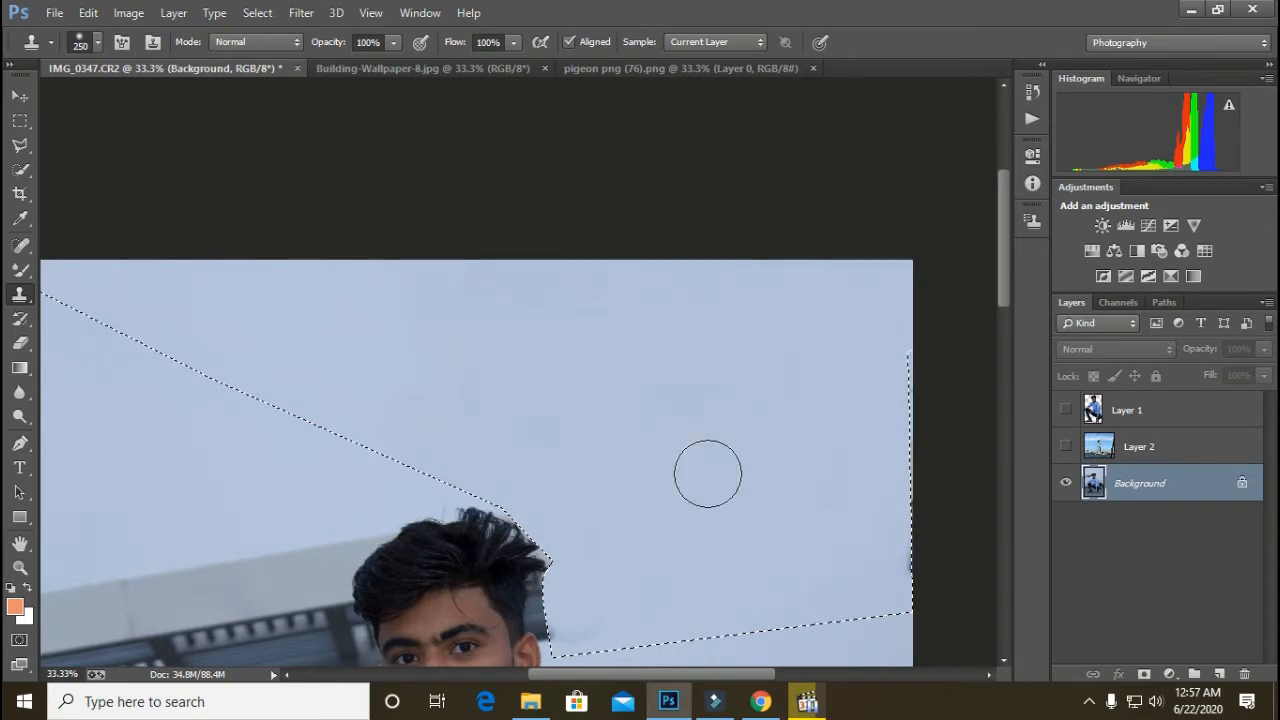
- Clone clean sky over the bridge and the man's head on the Background layer
mouse_move(566, 523)
mouse_down()
mouse_move(495, 223)
mouse_move(517, 337)
mouse_up()
alt+click(509, 196)
drag(586, 191, 594, 304)
alt+click(512, 400)
drag(582, 375, 570, 440)
drag(496, 328, 527, 173)
alt+click(505, 148)
mouse_move(608, 319)
mouse_down()
mouse_move(528, 336)
mouse_move(540, 414)
mouse_move(558, 424)
mouse_up()
alt+click(508, 246)
alt+click(463, 317)
drag(511, 377, 520, 444)
drag(489, 315, 571, 235)
mouse_move(577, 317)
mouse_down()
mouse_move(617, 423)
mouse_move(760, 425)
mouse_up()
alt+click(429, 254)
mouse_move(327, 416)
mouse_down()
mouse_move(317, 504)
mouse_move(309, 437)
mouse_move(375, 463)
mouse_move(370, 367)
mouse_move(470, 357)
mouse_move(537, 420)
mouse_move(562, 416)
mouse_move(618, 336)
mouse_move(604, 356)
mouse_move(856, 385)
mouse_move(677, 459)
mouse_move(741, 463)
mouse_up()
mouse_move(745, 300)
mouse_down()
mouse_move(777, 334)
mouse_move(662, 465)
mouse_move(610, 452)
mouse_move(352, 465)
mouse_move(266, 528)
mouse_up()
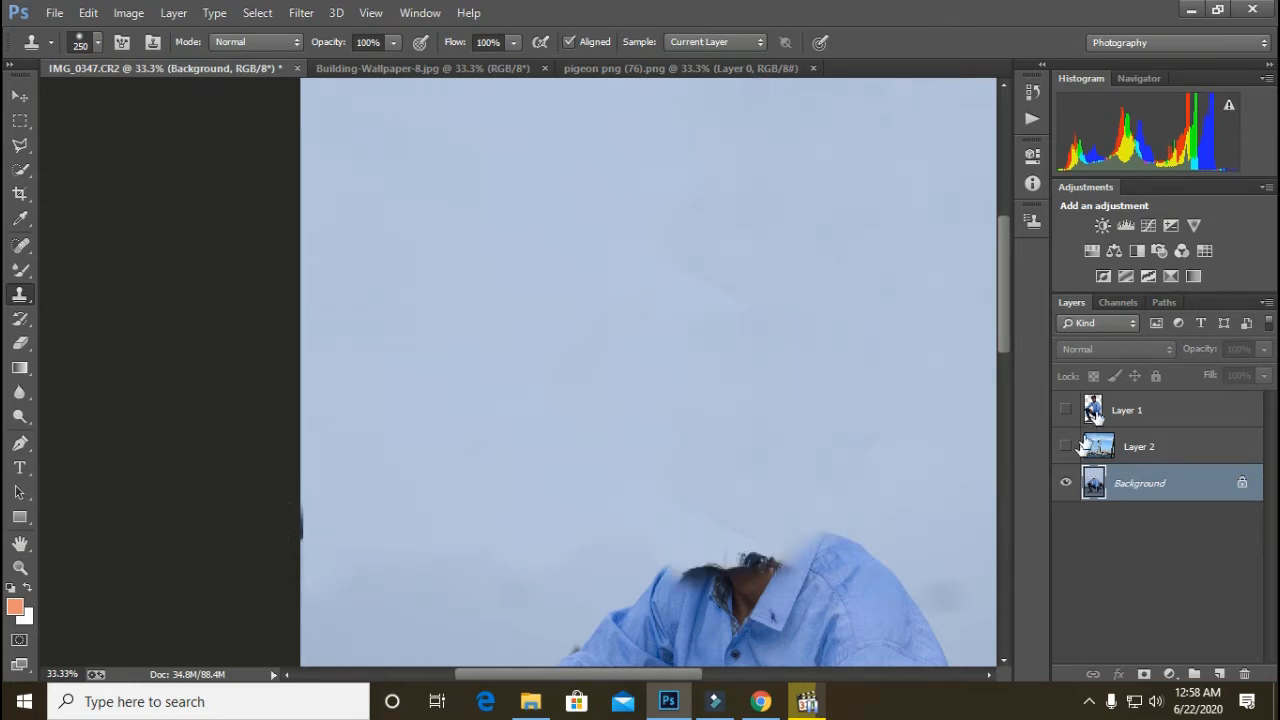
- Toggle the Layer 1 cutout to compare it with the cleaned sky, and view the whole photo
click(1064, 412)
click(1064, 412)
click(1064, 412)
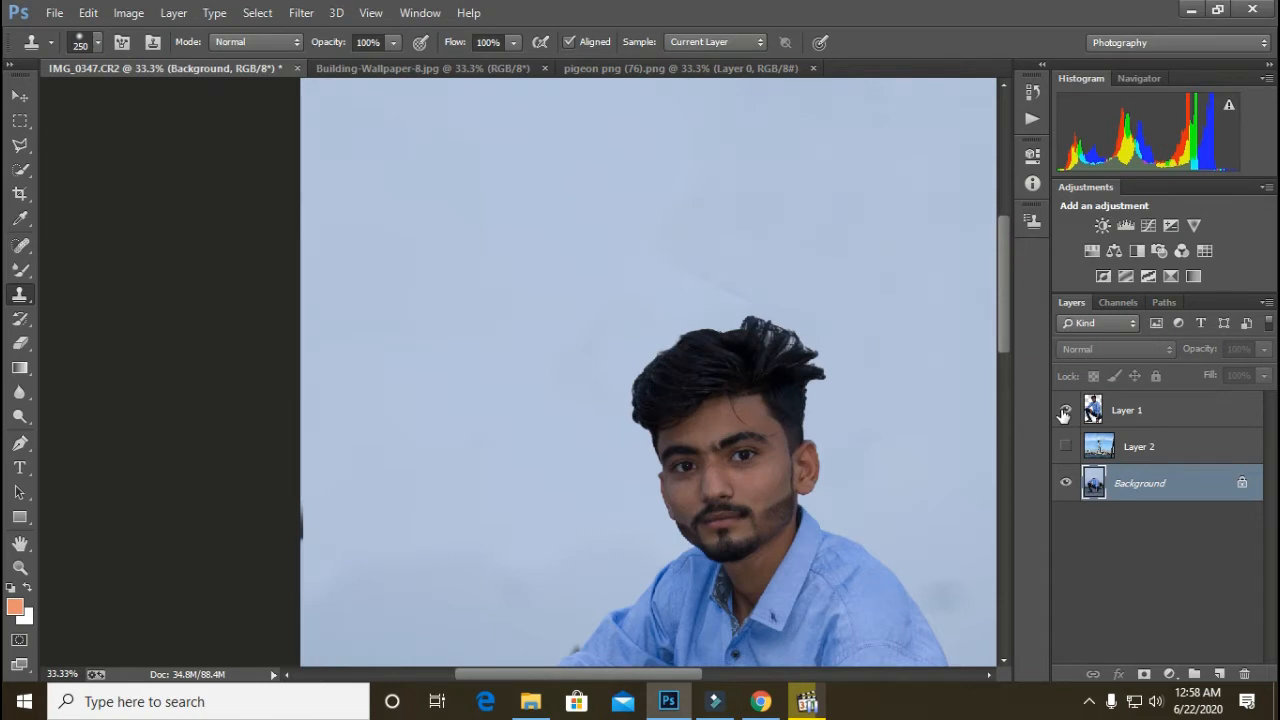
click(1064, 412)
key(z)
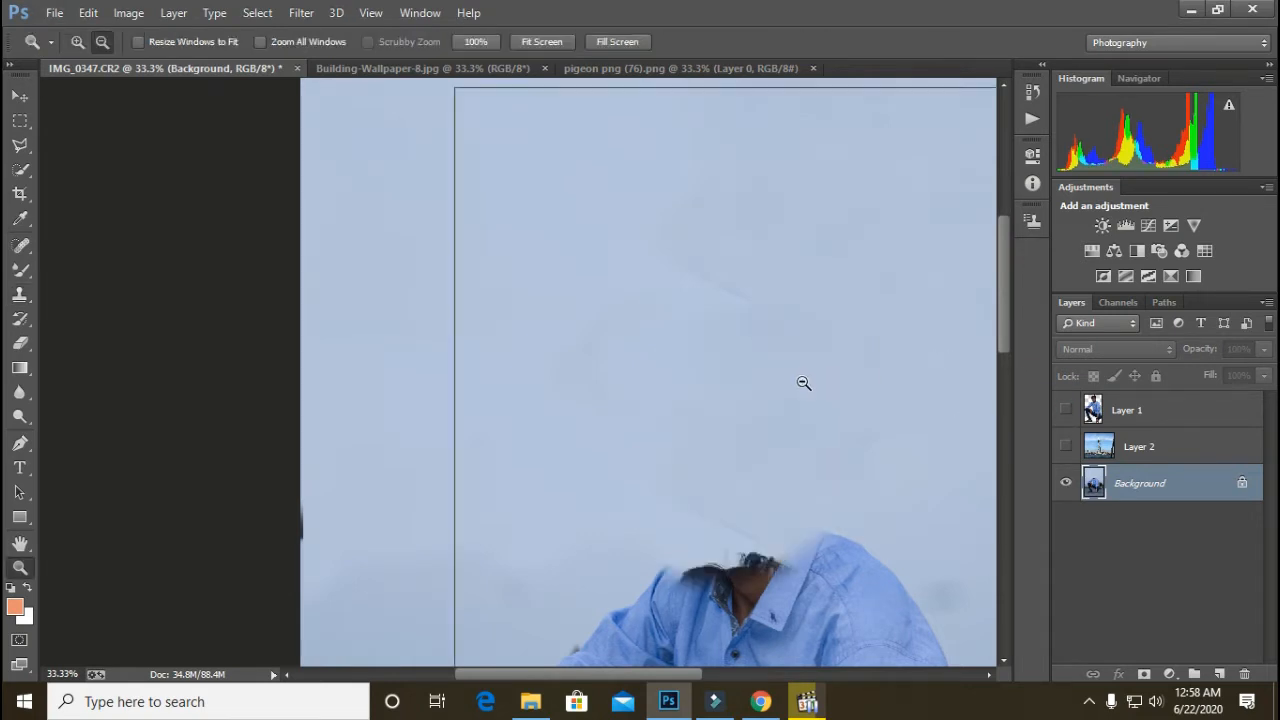
alt+click(803, 383)
alt+click(803, 383)
alt+click(803, 383)
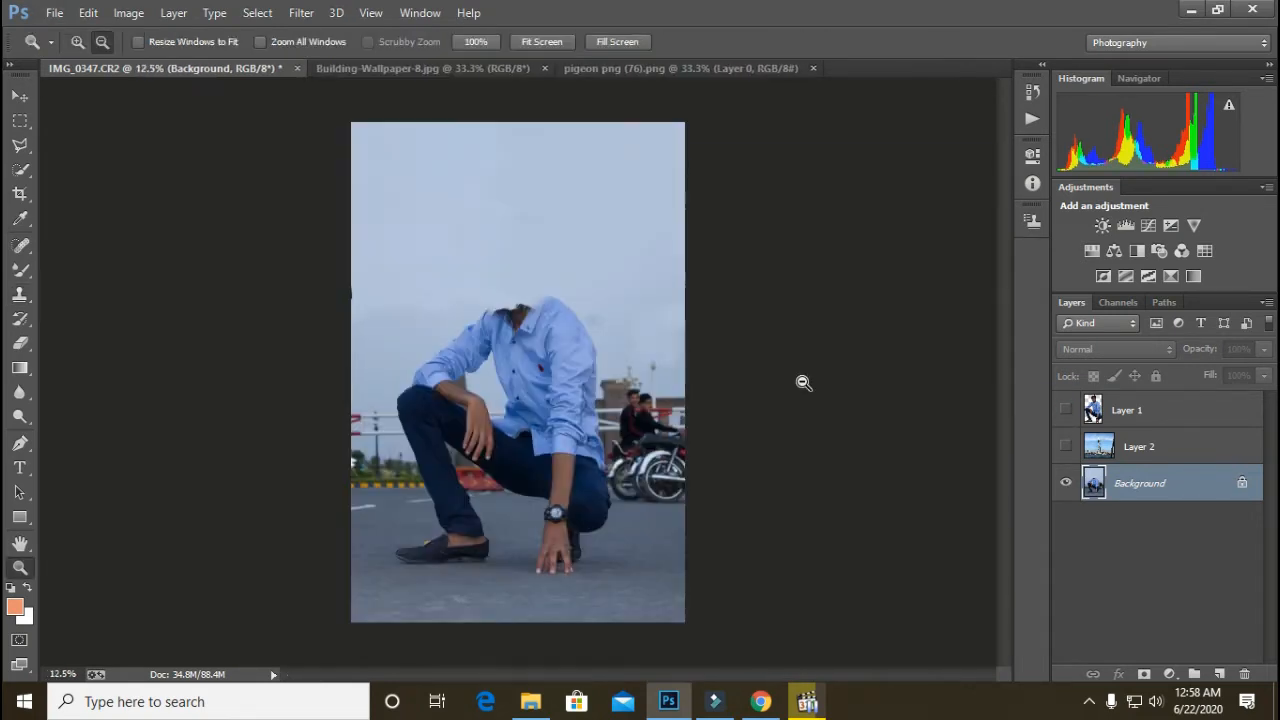
- Show the cityscape Layer 2 and the Layer 1 cutout, and lower Layer 2's opacity to 68%
click(1067, 447)
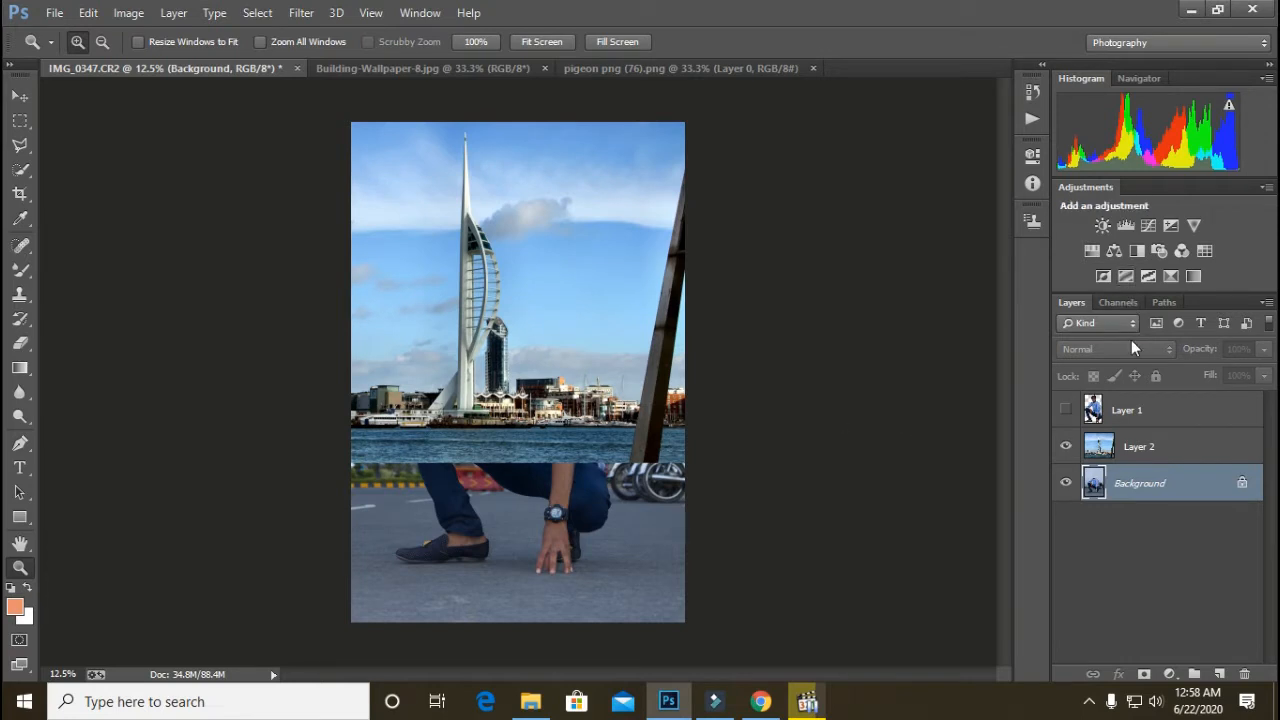
click(1108, 450)
drag(1210, 350, 1106, 358)
click(1067, 412)
click(1067, 412)
click(1067, 412)
click(1067, 412)
click(1067, 412)
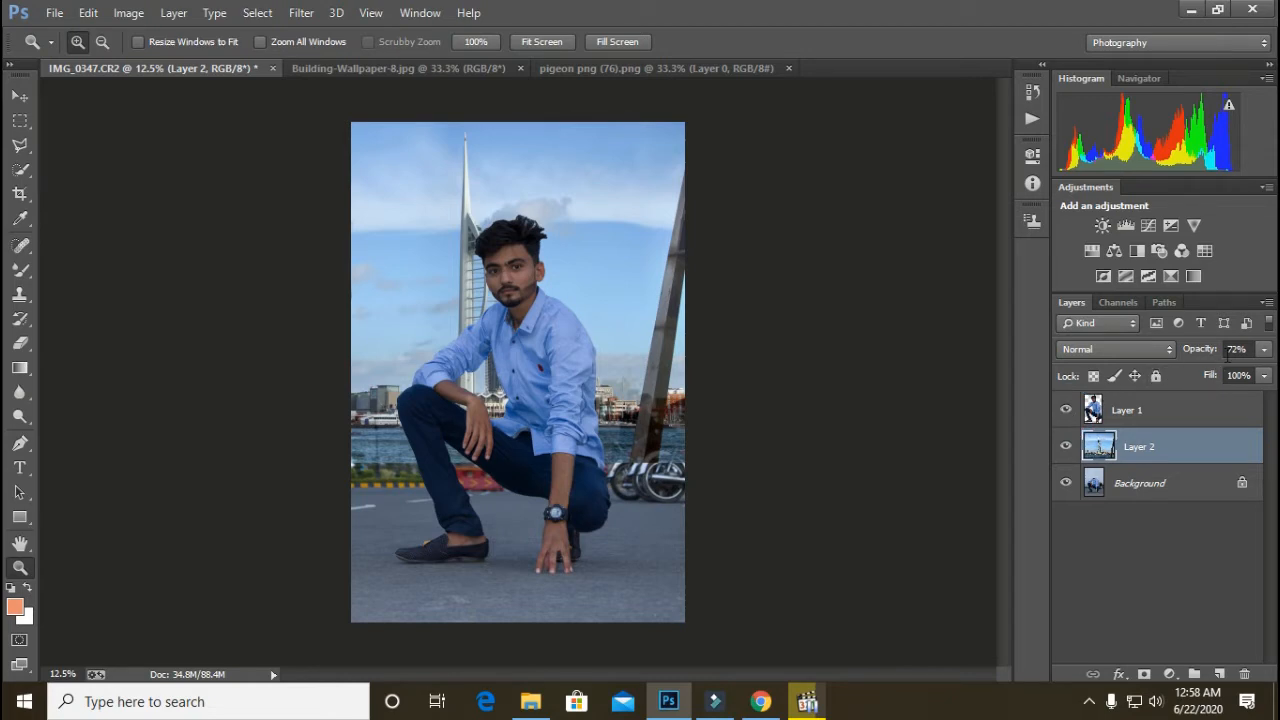
drag(1207, 355, 1203, 352)
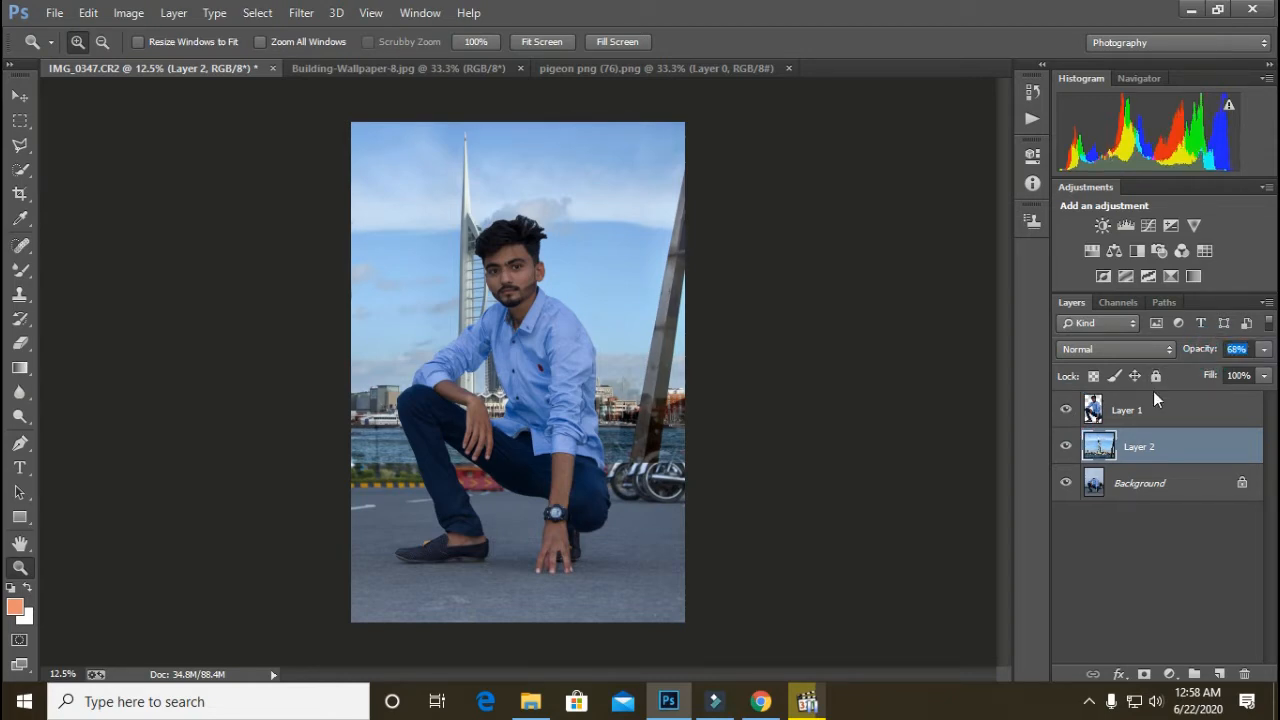
- Hide Layer 2 and clone road asphalt over the parked motorcycles on the Background layer with a 250 px brush
click(1066, 447)
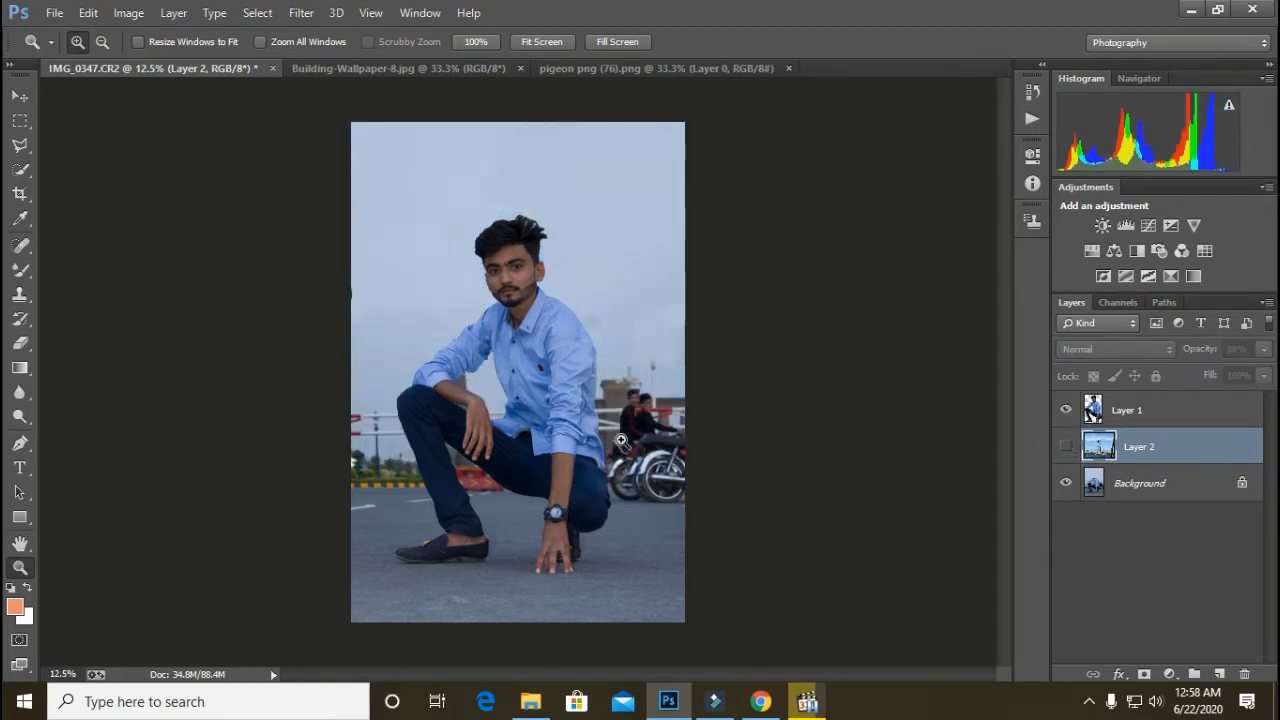
click(611, 479)
click(677, 440)
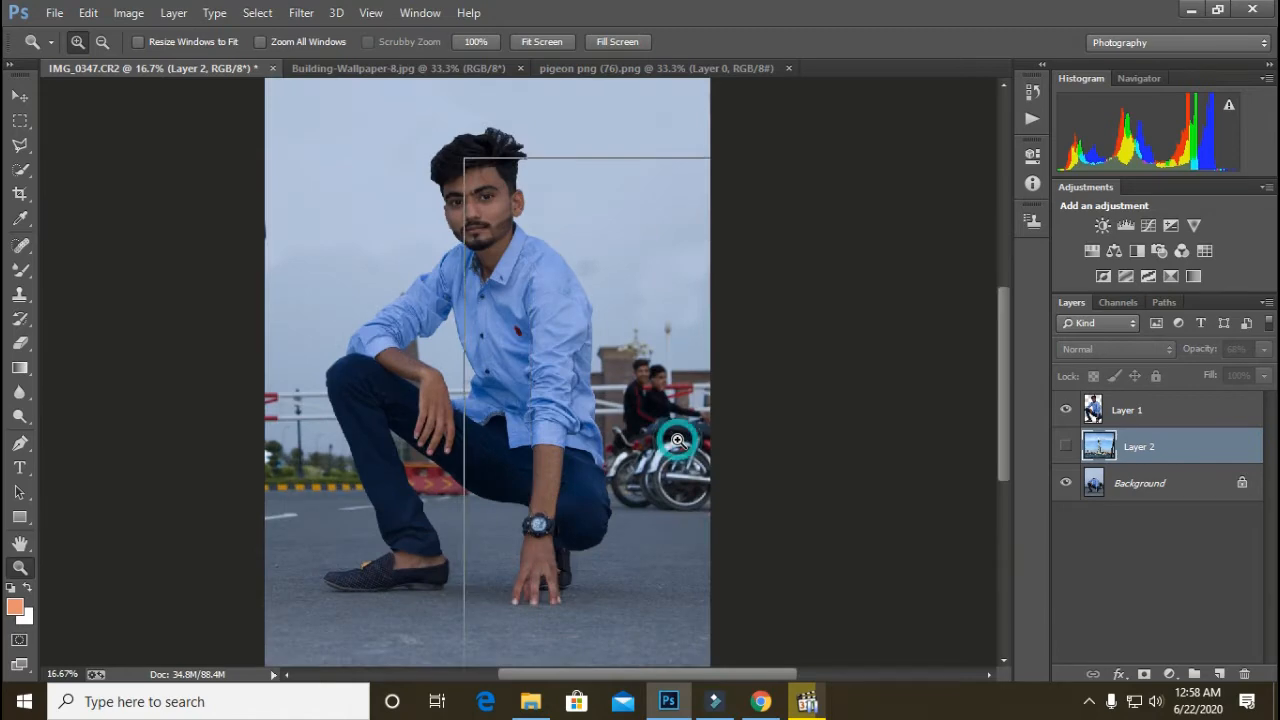
click(677, 440)
click(678, 440)
click(677, 440)
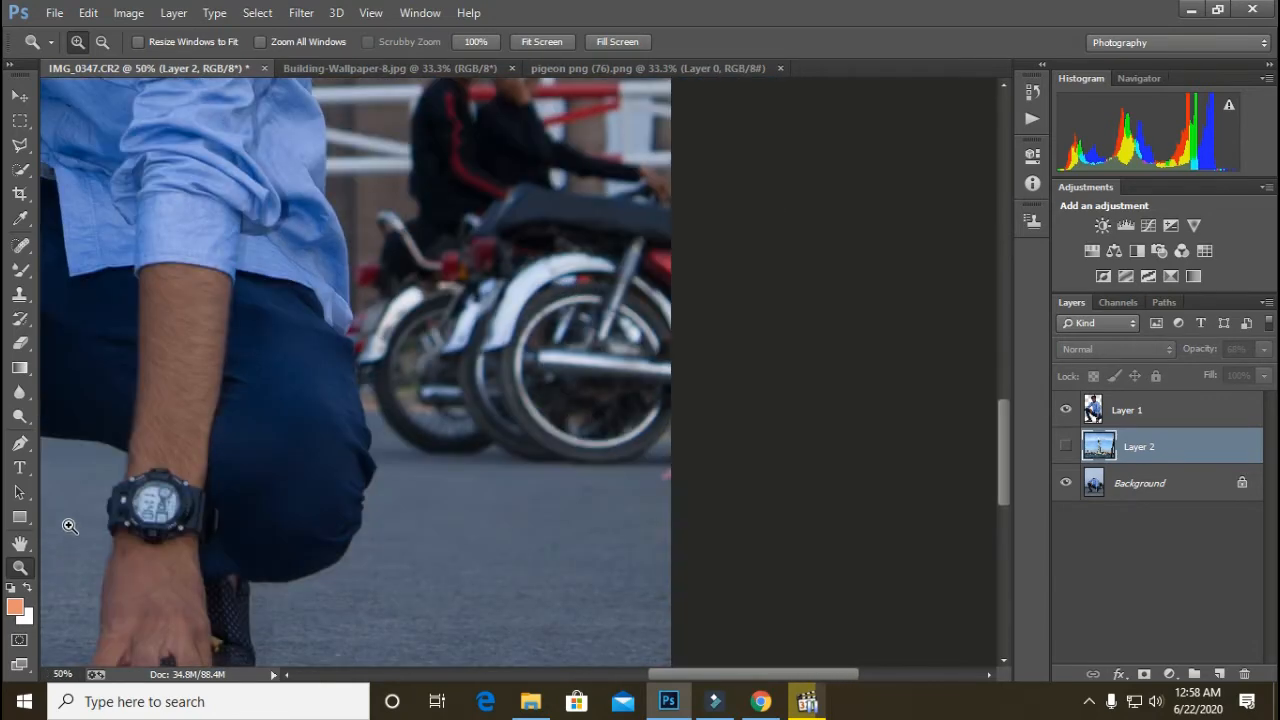
click(20, 296)
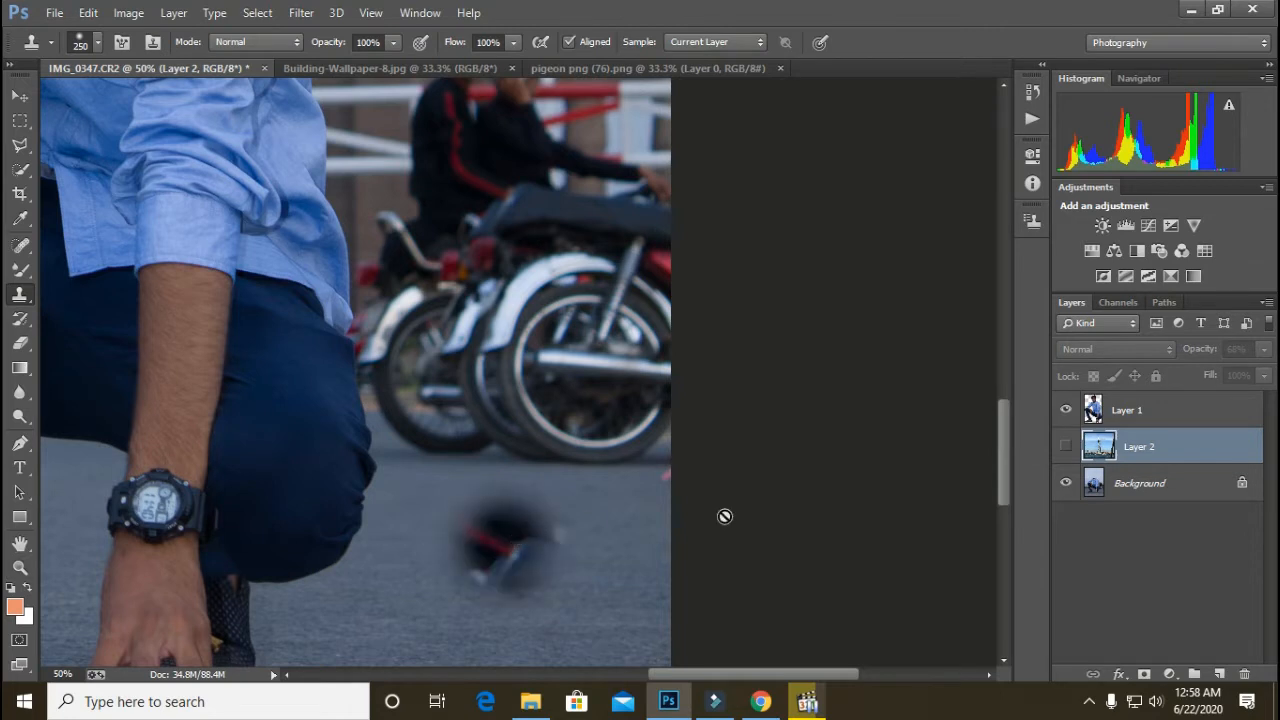
click(1104, 487)
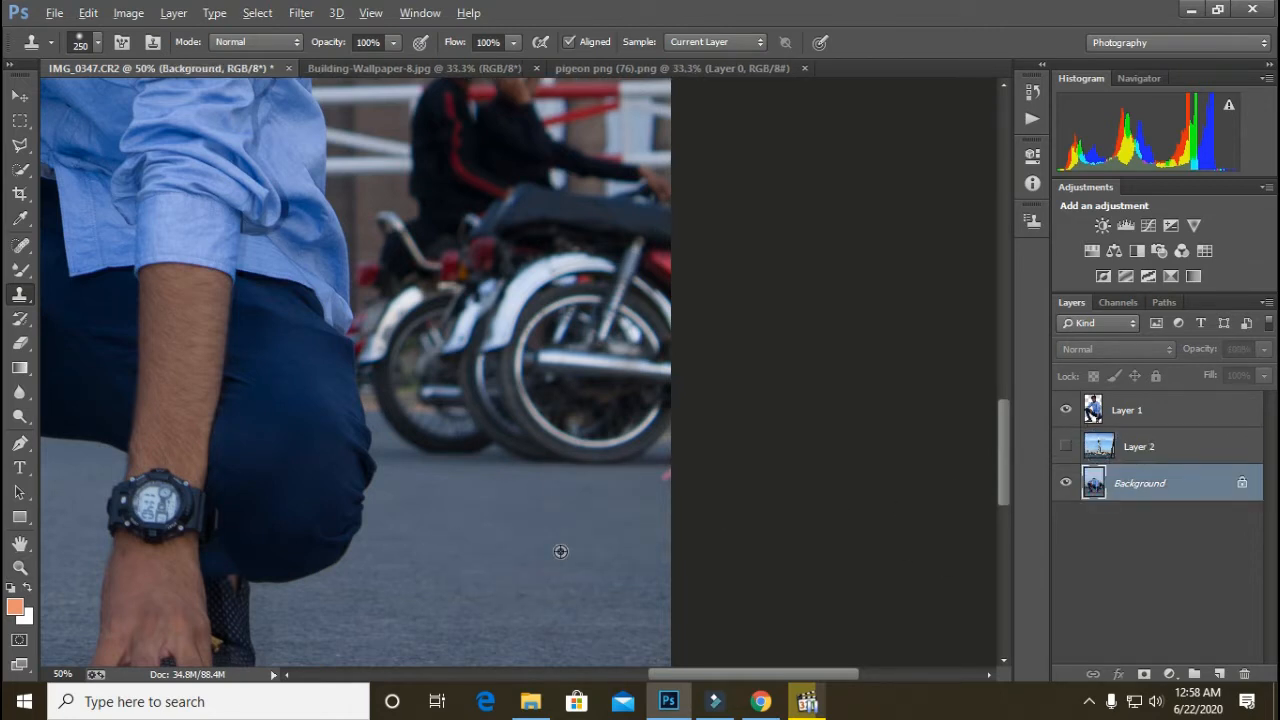
alt+click(529, 560)
mouse_move(545, 487)
mouse_down()
mouse_move(594, 466)
mouse_move(623, 360)
mouse_move(619, 392)
mouse_move(603, 423)
mouse_move(629, 229)
mouse_move(527, 390)
mouse_move(634, 631)
mouse_up()
- Clone over more of the motorcycles and the riders' legs with a smaller brush
key(bracketleft)
key(bracketleft)
key(bracketleft)
key(bracketleft)
key(bracketleft)
key(bracketleft)
key(bracketleft)
alt+click(456, 345)
mouse_move(509, 347)
mouse_down()
mouse_move(652, 330)
mouse_move(523, 303)
mouse_move(537, 271)
mouse_move(583, 283)
mouse_move(569, 302)
mouse_move(603, 294)
mouse_move(629, 306)
mouse_up()
mouse_move(586, 599)
mouse_down()
mouse_move(471, 491)
mouse_move(457, 356)
mouse_up()
- Clone road asphalt over the motorcycle wheels beside the man's knee with a 200 px brush
key(bracketright)
key(bracketright)
alt+click(487, 535)
key(bracketright)
key(bracketright)
key(bracketright)
key(bracketright)
mouse_move(440, 480)
mouse_down()
mouse_move(389, 354)
mouse_move(494, 449)
mouse_move(403, 348)
mouse_move(389, 349)
mouse_move(491, 277)
mouse_move(400, 275)
mouse_up()
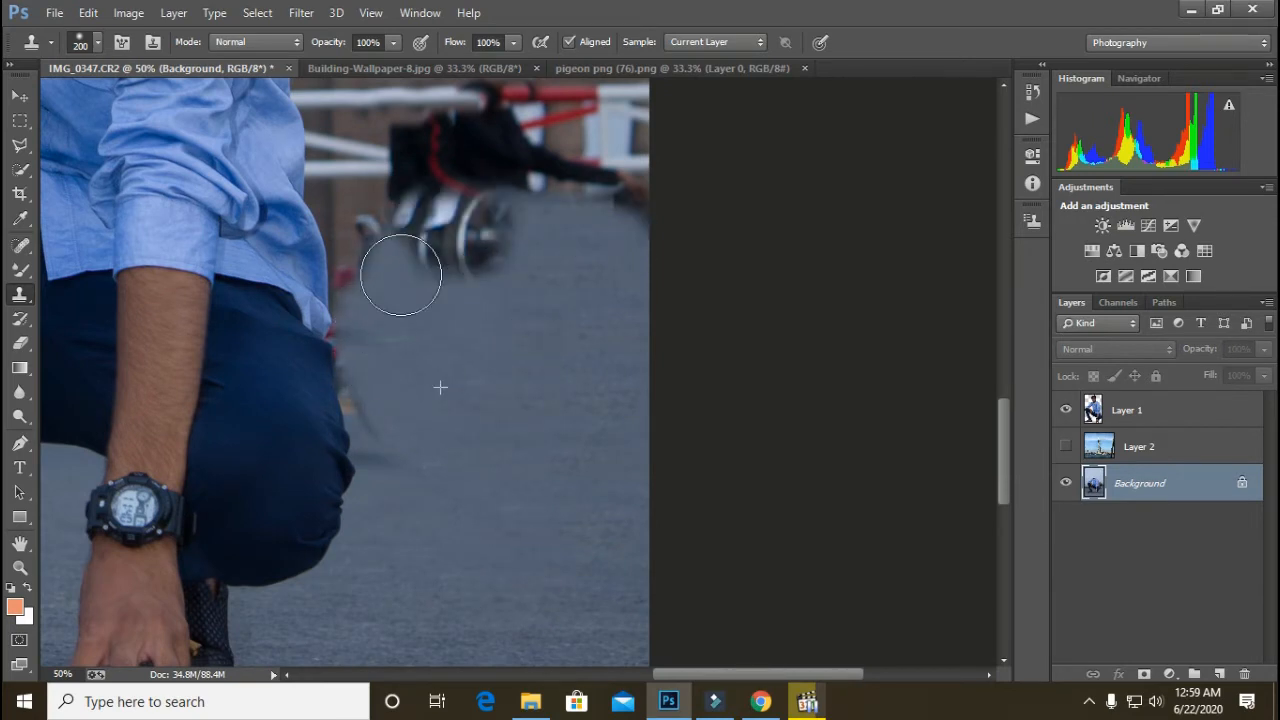
- Clone nearby background over the remaining riders and railing beside the man's arm
scroll(508, 485, up, 3)
alt+click(396, 269)
mouse_move(430, 446)
mouse_down()
mouse_move(480, 471)
mouse_move(617, 434)
mouse_move(544, 412)
mouse_up()
alt+click(374, 320)
mouse_move(389, 361)
mouse_down()
mouse_move(491, 366)
mouse_move(460, 457)
mouse_move(403, 486)
mouse_move(430, 470)
mouse_up()
- Show the cityscape Layer 2 again and check how it blends with the retouched background behind the man
key(z)
alt+click(508, 296)
alt+click(508, 296)
alt+click(507, 294)
alt+click(507, 294)
alt+click(507, 294)
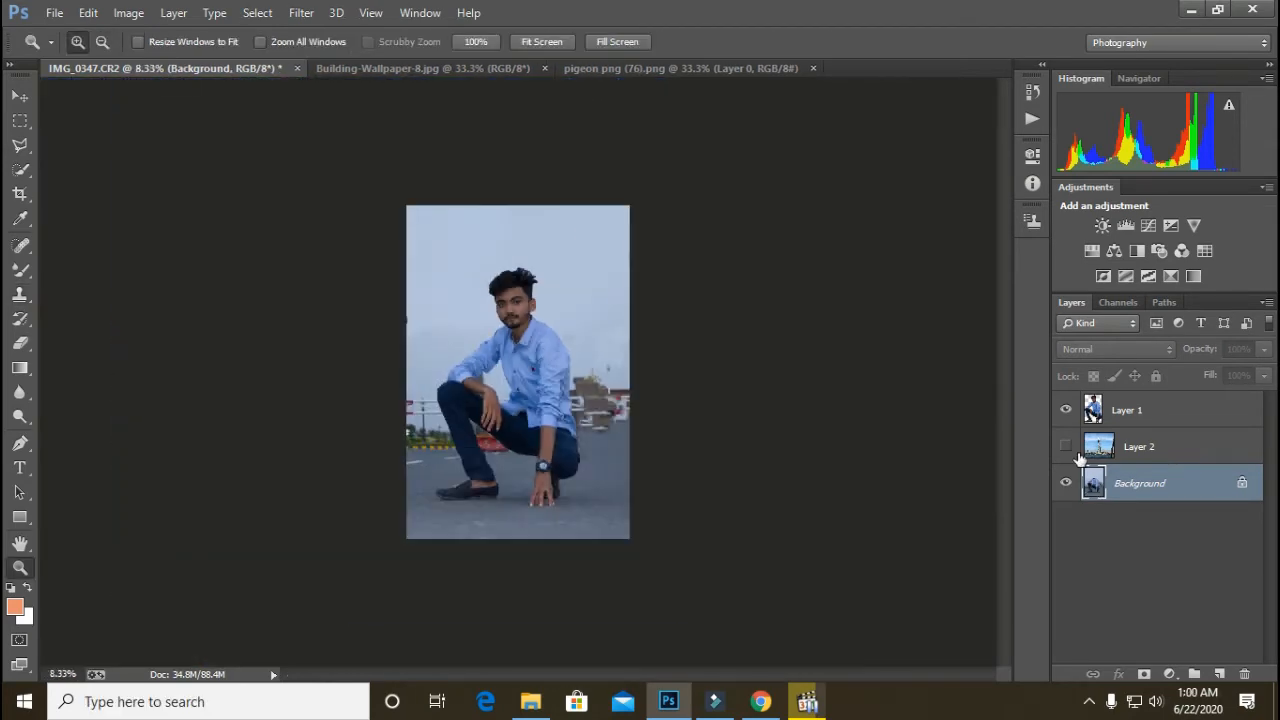
click(1066, 446)
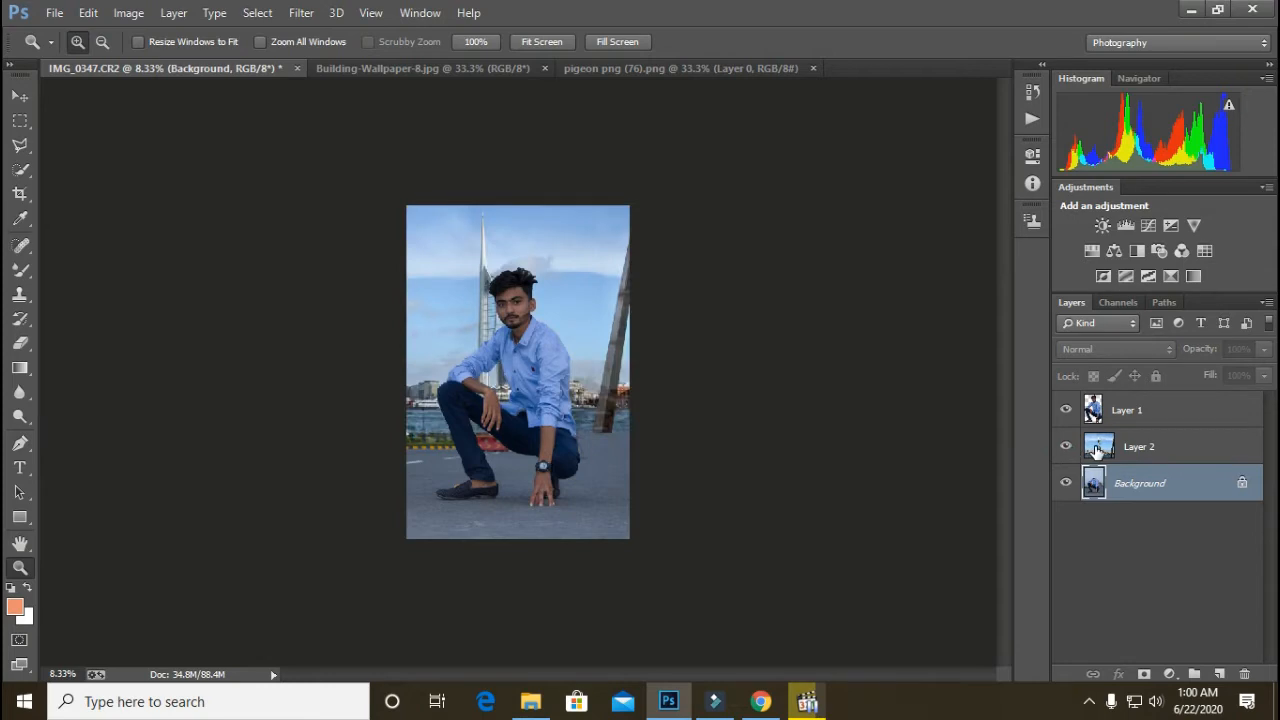
click(561, 386)
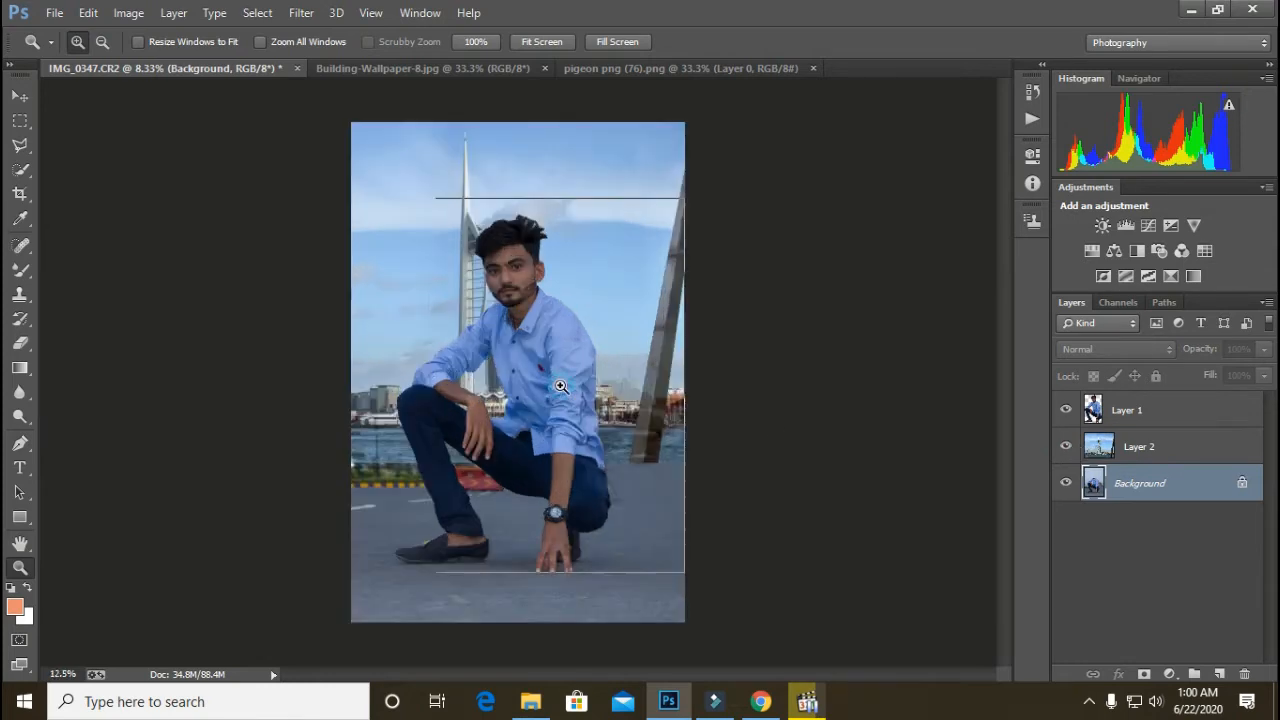
click(561, 386)
click(561, 386)
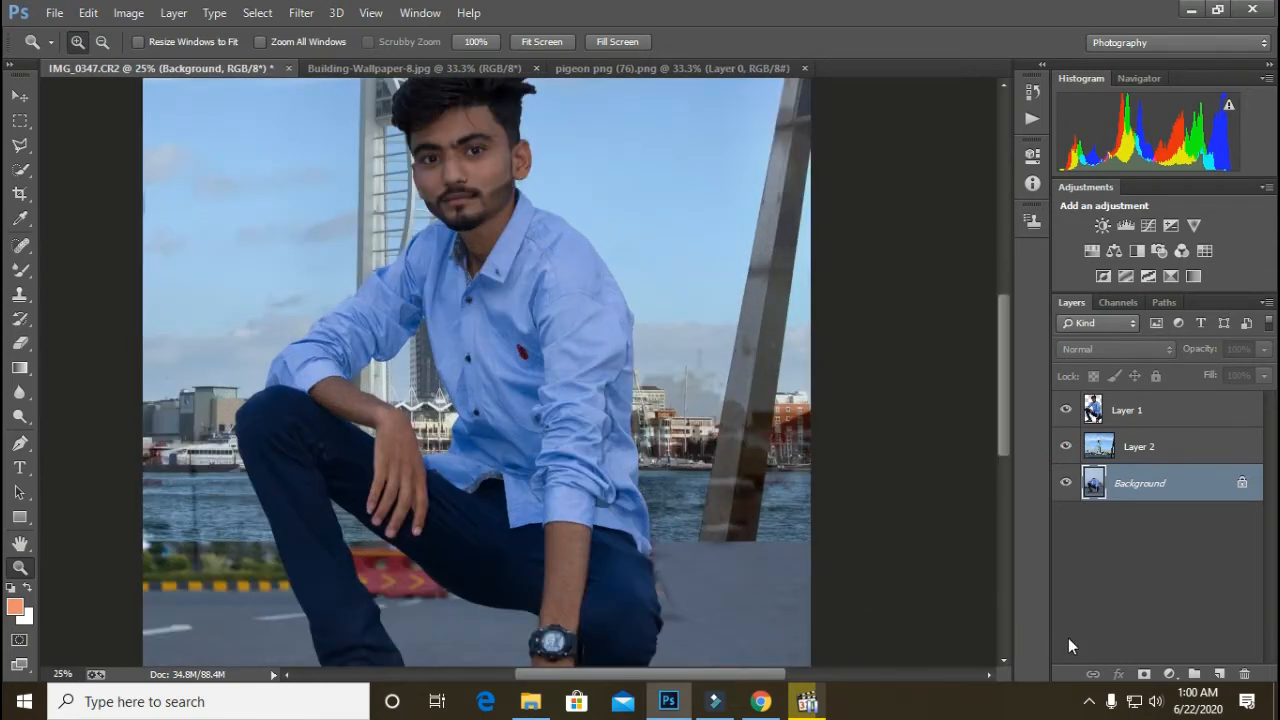
- Hide the Layer 1 cutout and pick a soft round brush for the Eraser
click(1066, 484)
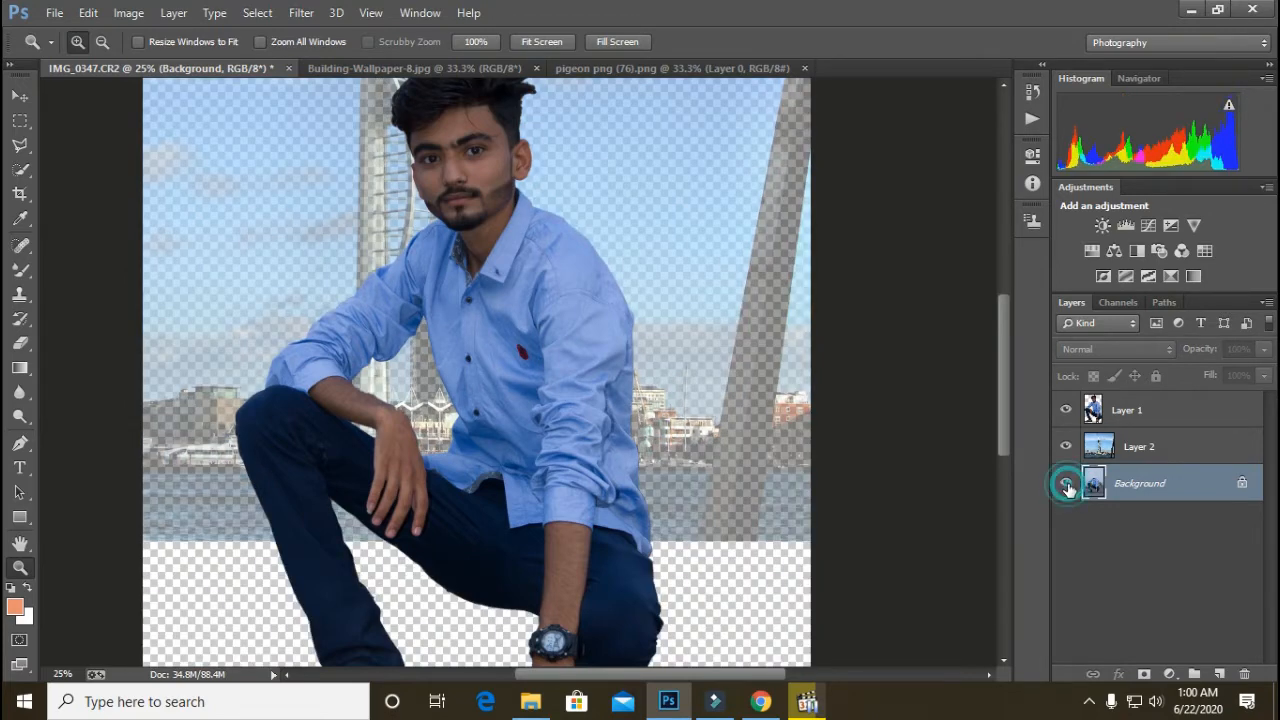
click(1066, 484)
click(1066, 410)
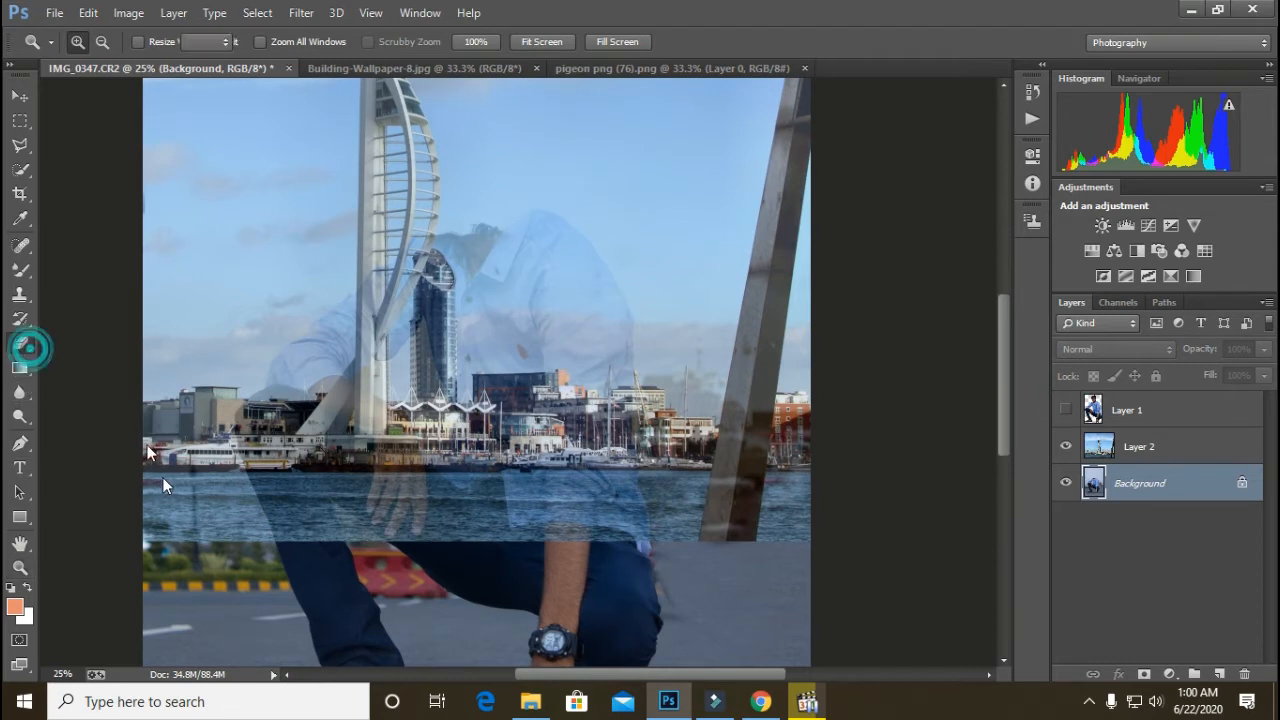
click(20, 343)
right_click(217, 549)
click(316, 411)
click(829, 608)
click(829, 608)
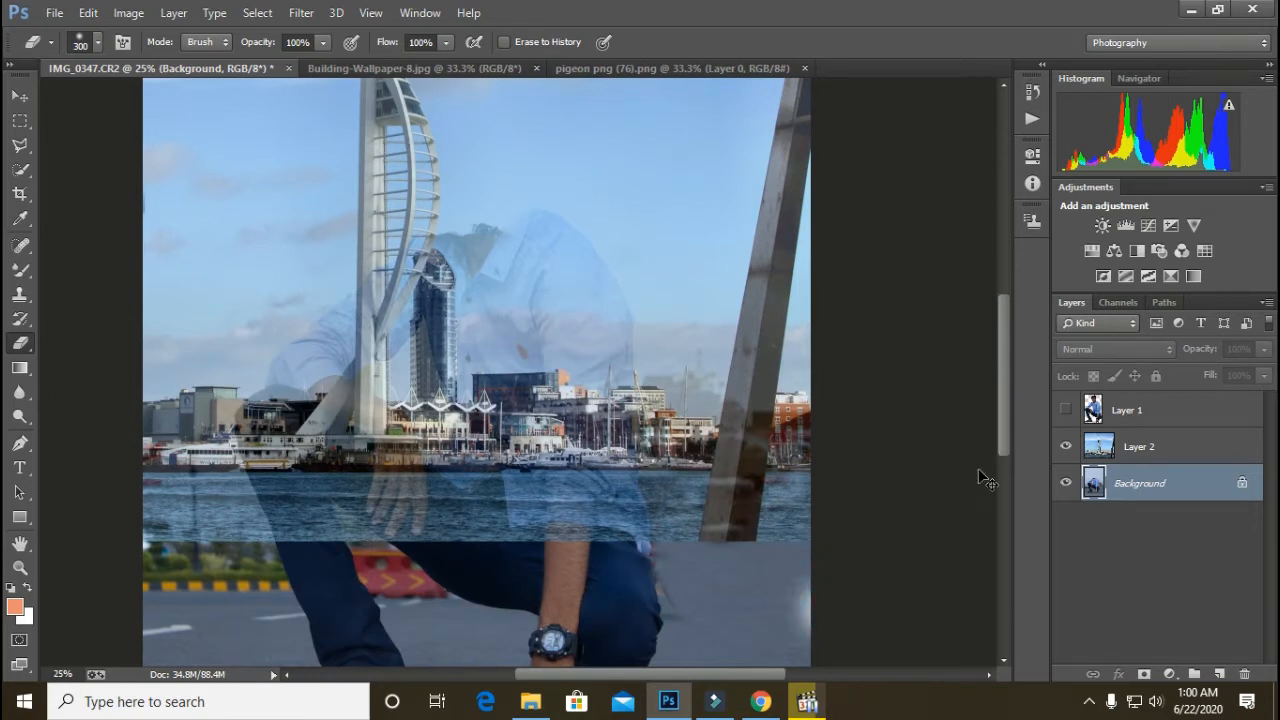
- Erase the lower edge of Layer 2's water along the road, enlarging the brush to 600 px at 83% opacity
click(1125, 448)
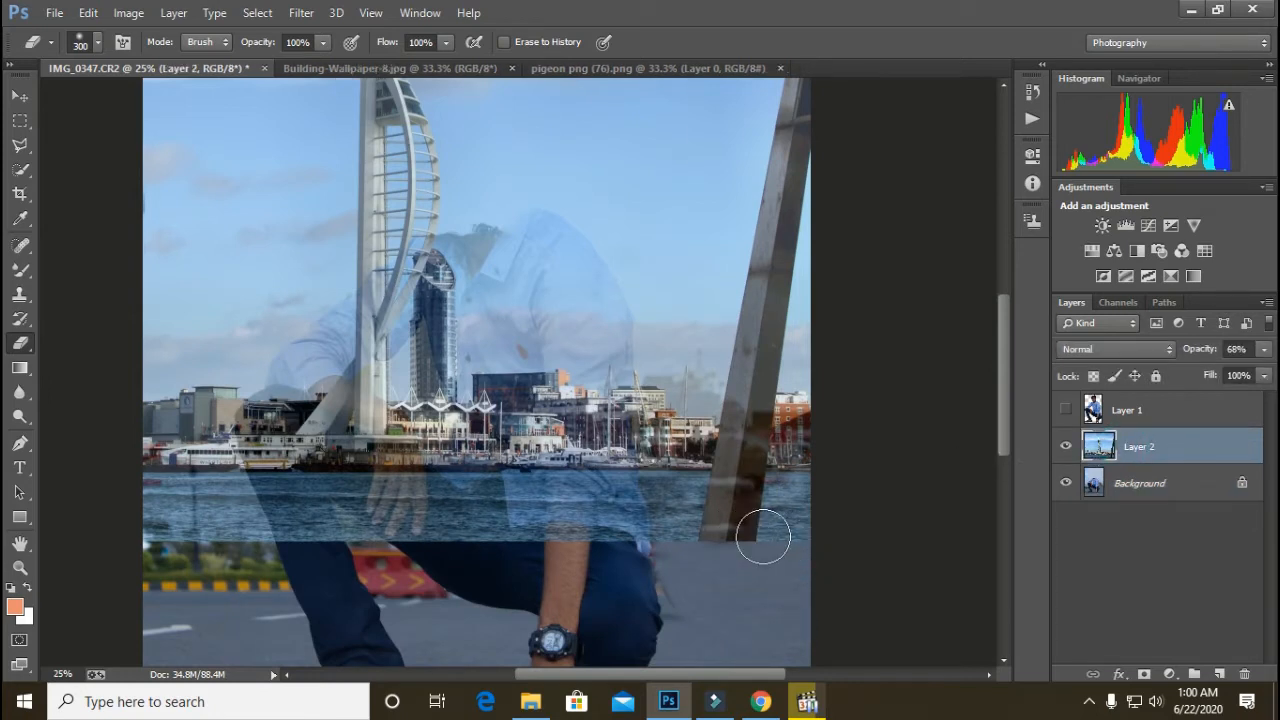
drag(761, 558, 271, 566)
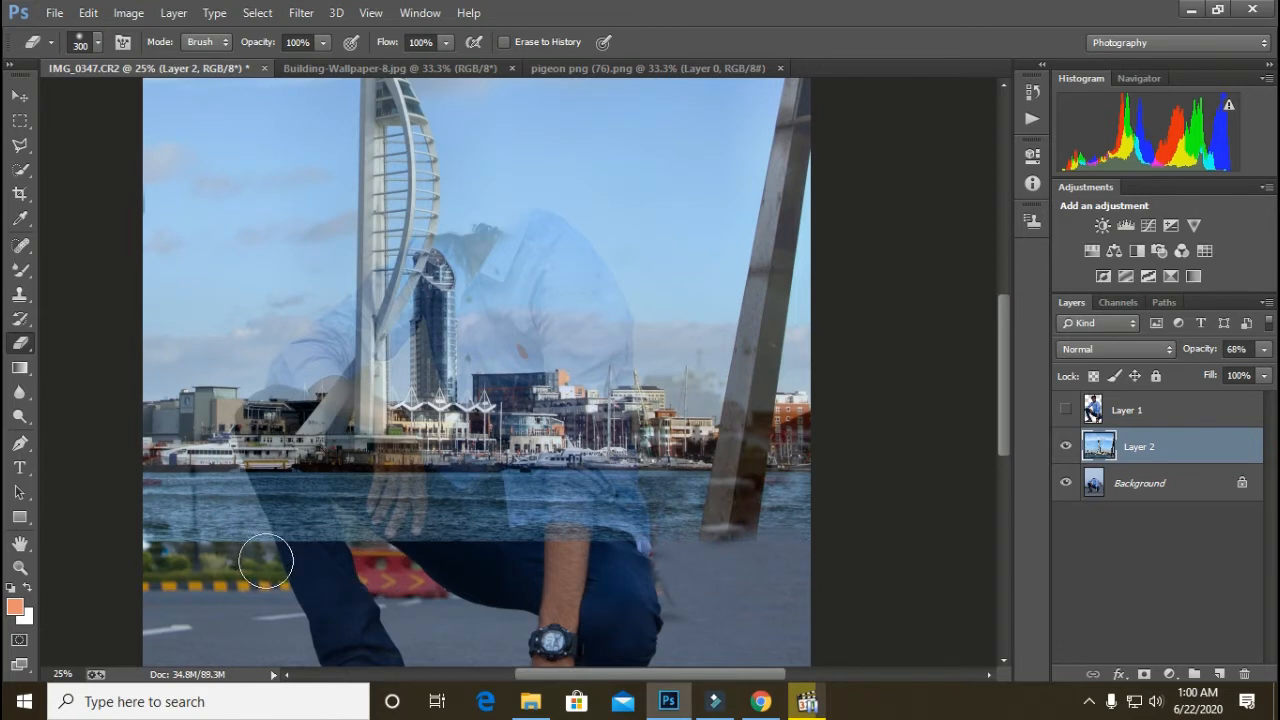
drag(276, 41, 258, 44)
key(bracketright)
key(bracketright)
key(bracketright)
mouse_move(290, 560)
mouse_down()
mouse_move(371, 543)
mouse_move(449, 578)
mouse_move(403, 566)
mouse_move(506, 573)
mouse_move(124, 569)
mouse_up()
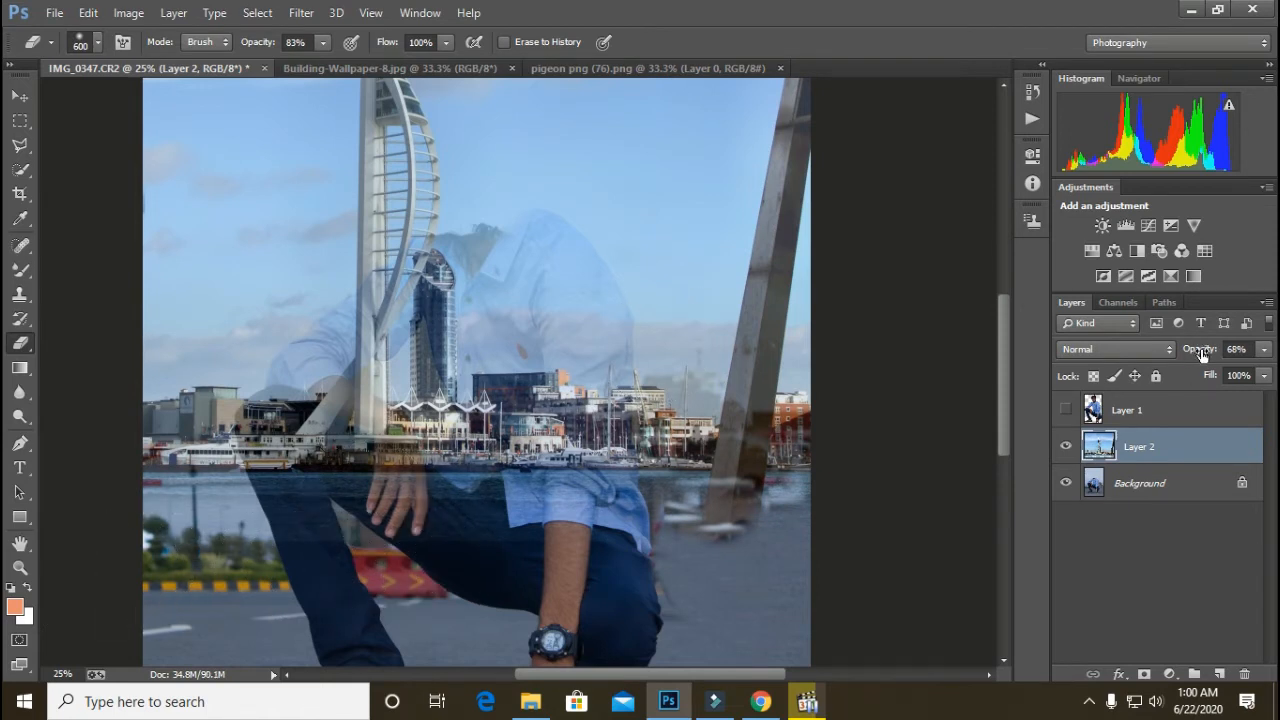
- Raise Layer 2's opacity to 100%, show the Layer 1 cutout and fit the whole composite in view
drag(1201, 352, 1237, 362)
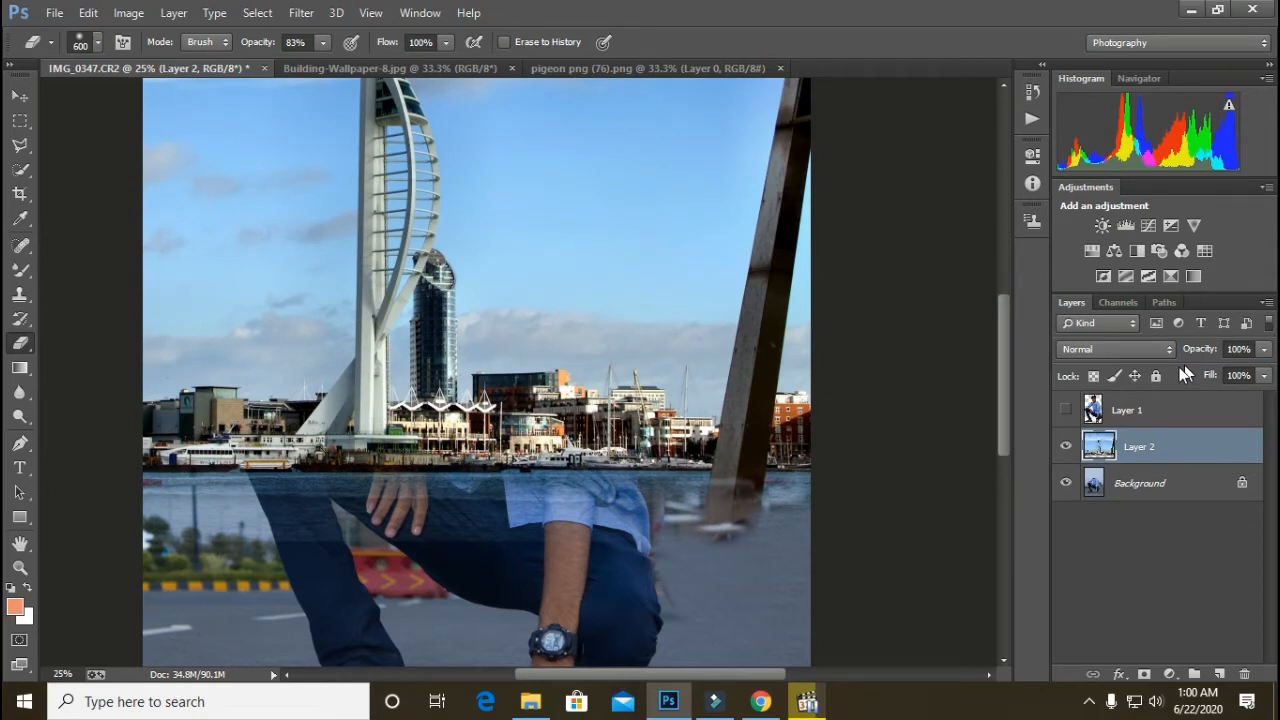
click(1066, 411)
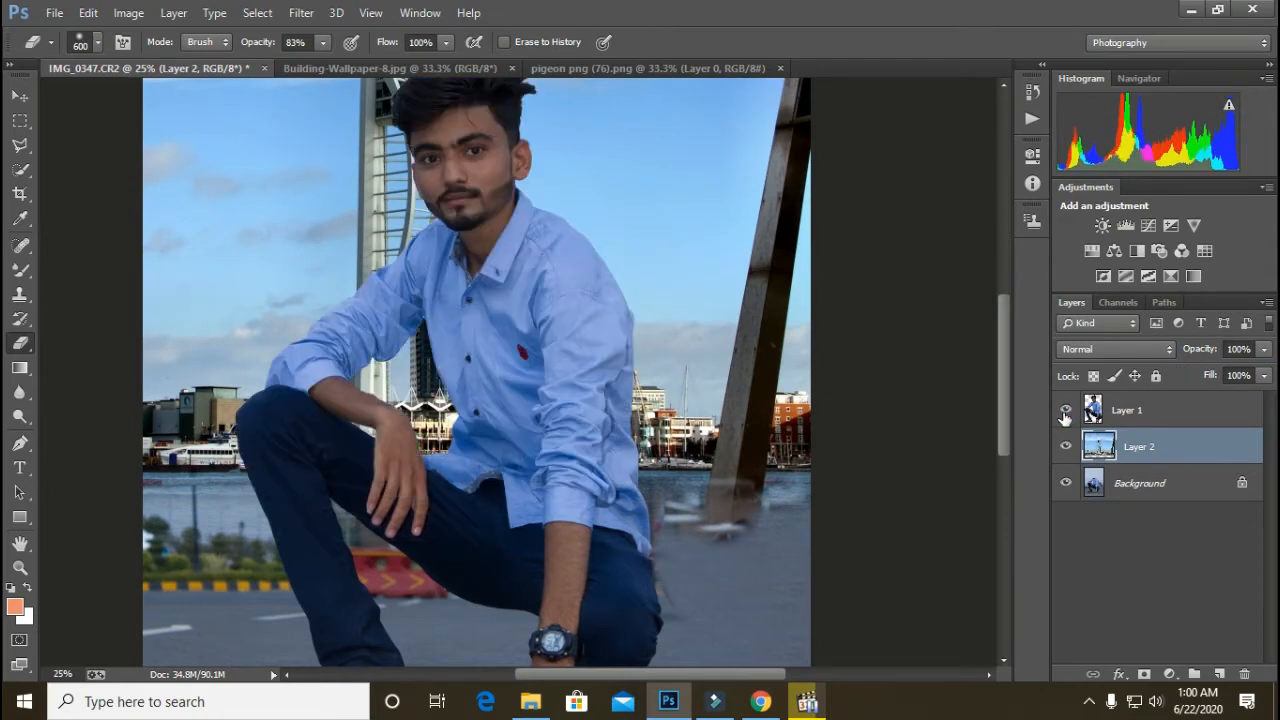
key(z)
alt+click(407, 400)
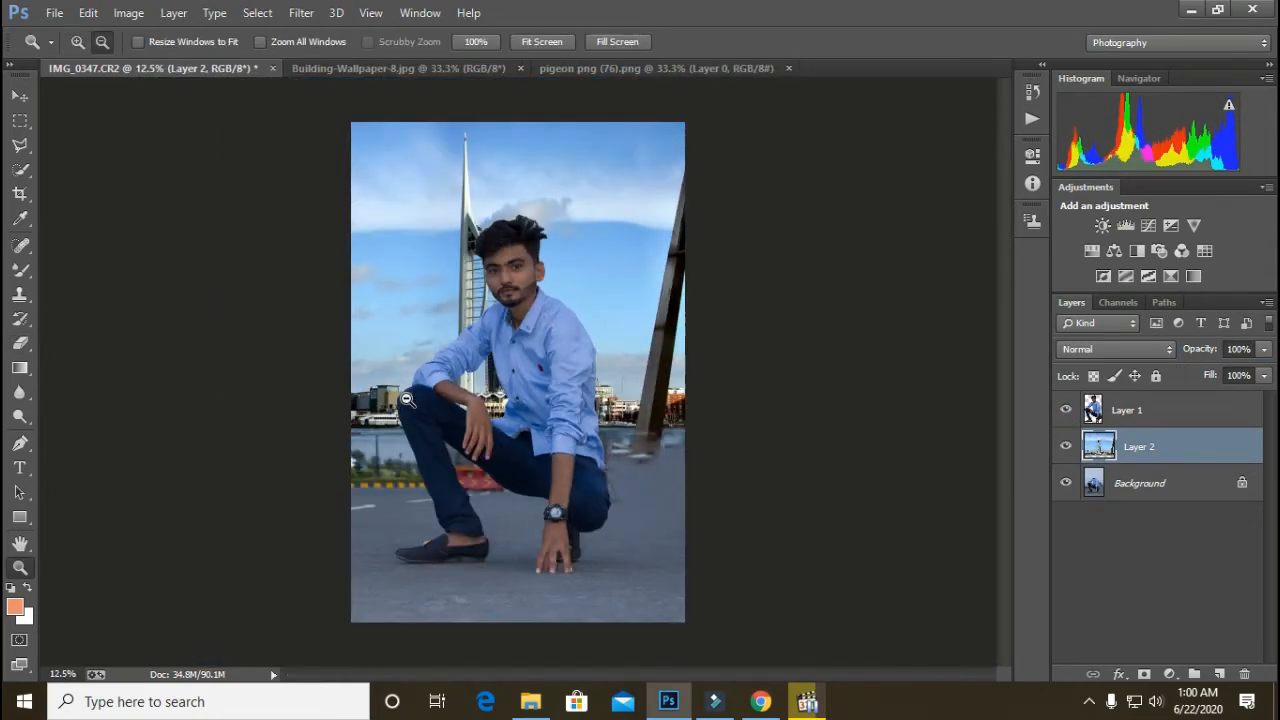
alt+click(408, 400)
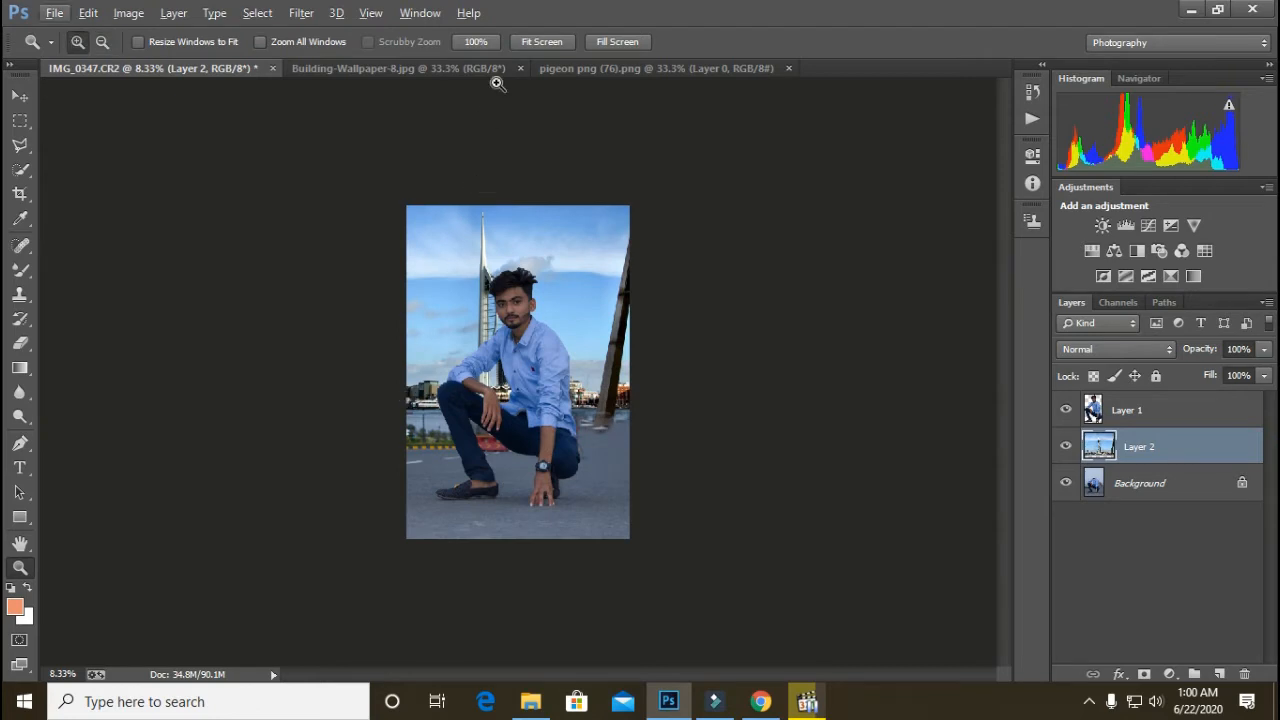
click(542, 41)
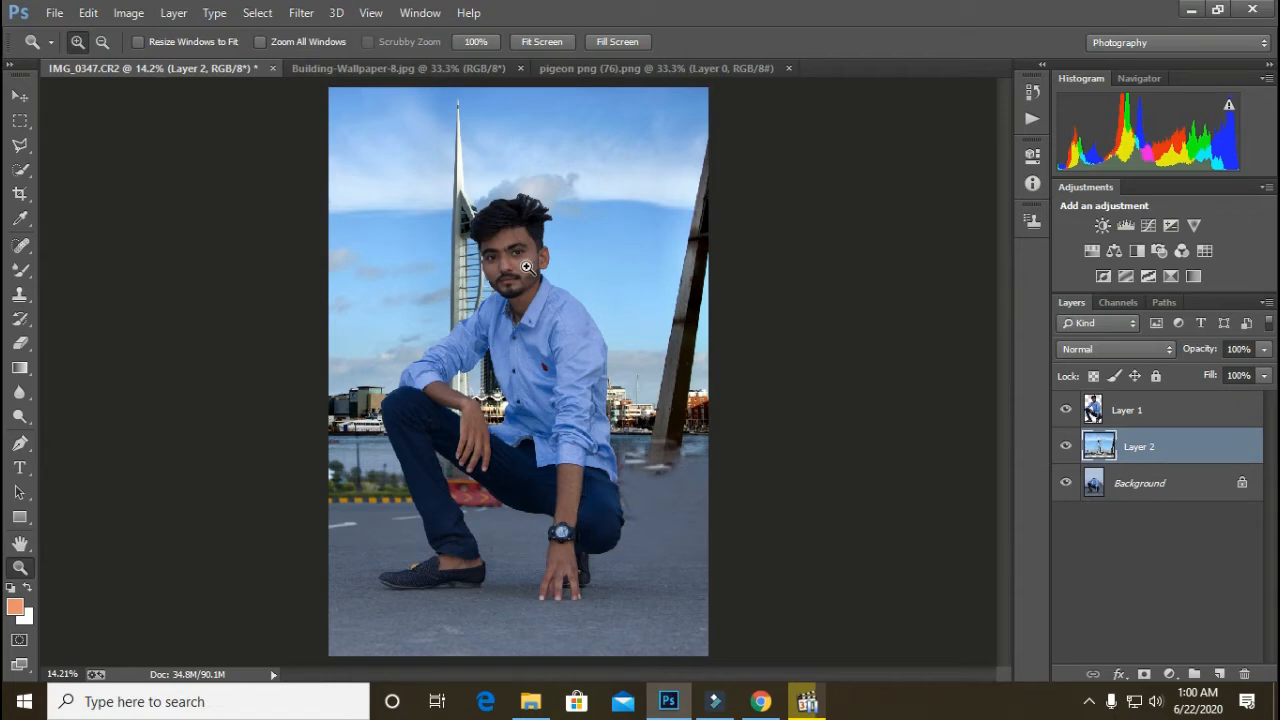
- Merge the Layer 1 cutout down into Layer 2
drag(509, 205, 509, 207)
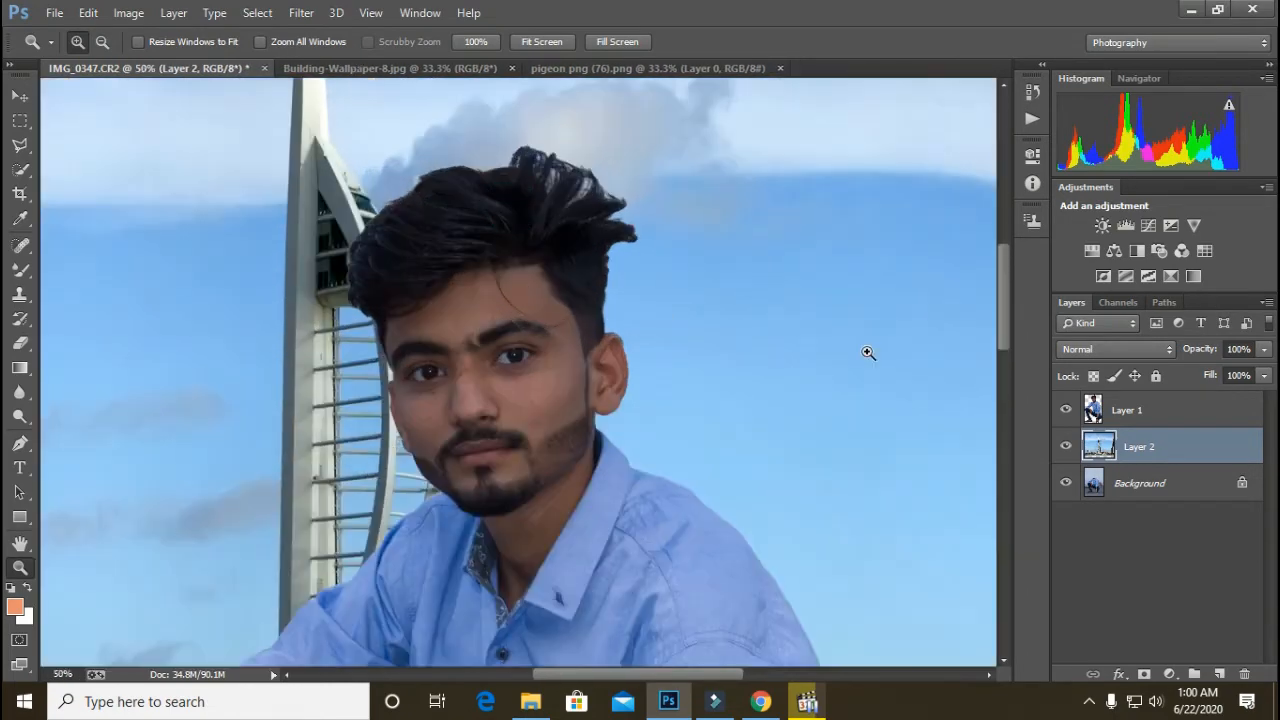
click(1136, 426)
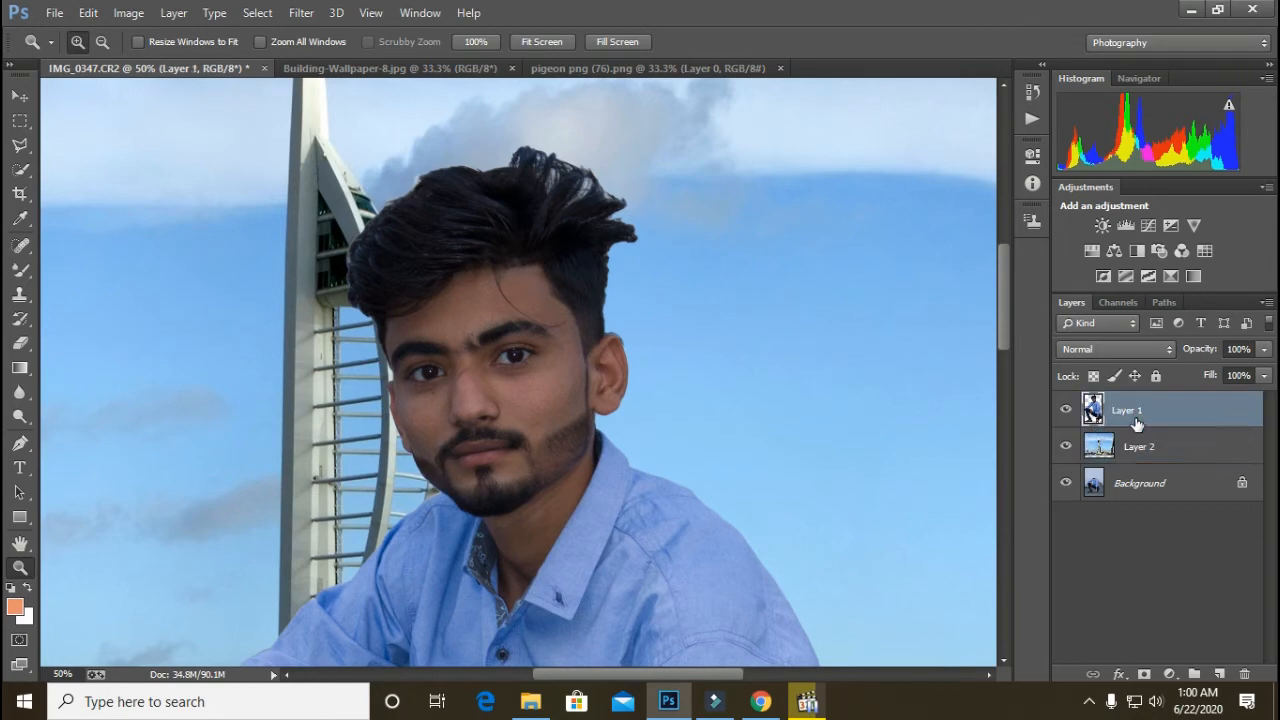
key(ctrl+e)
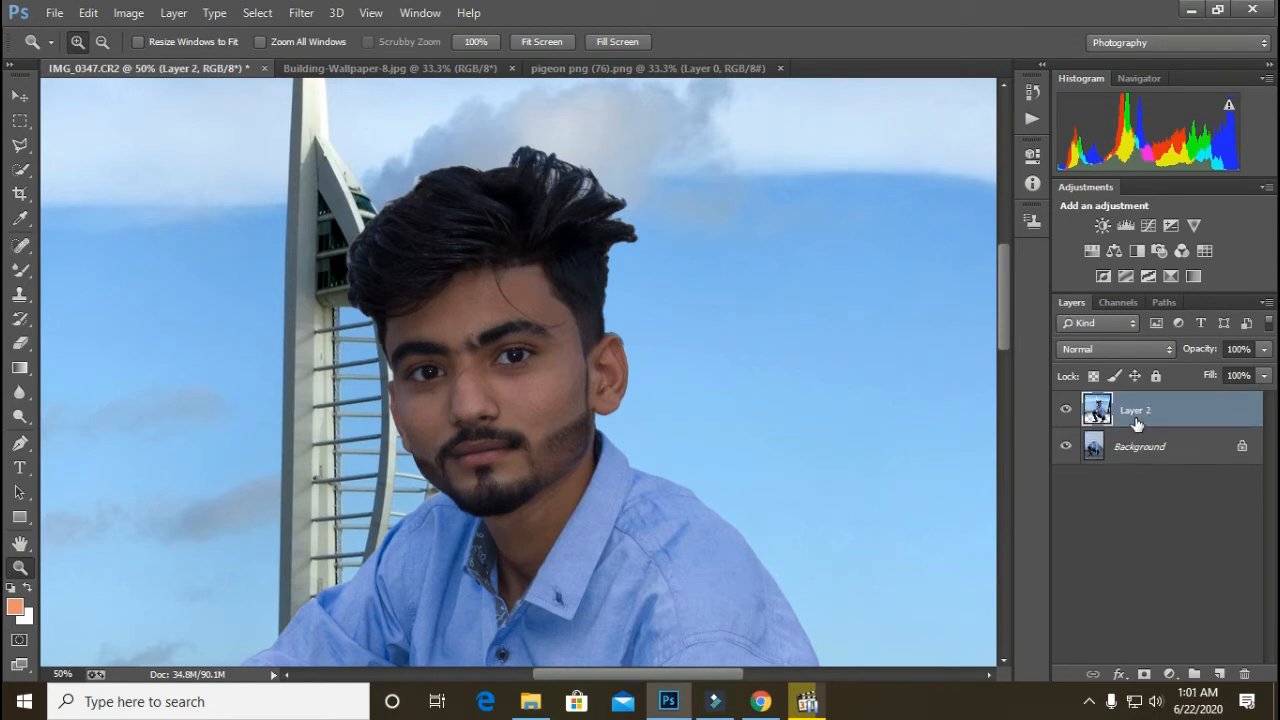
alt+click(688, 348)
alt+click(688, 348)
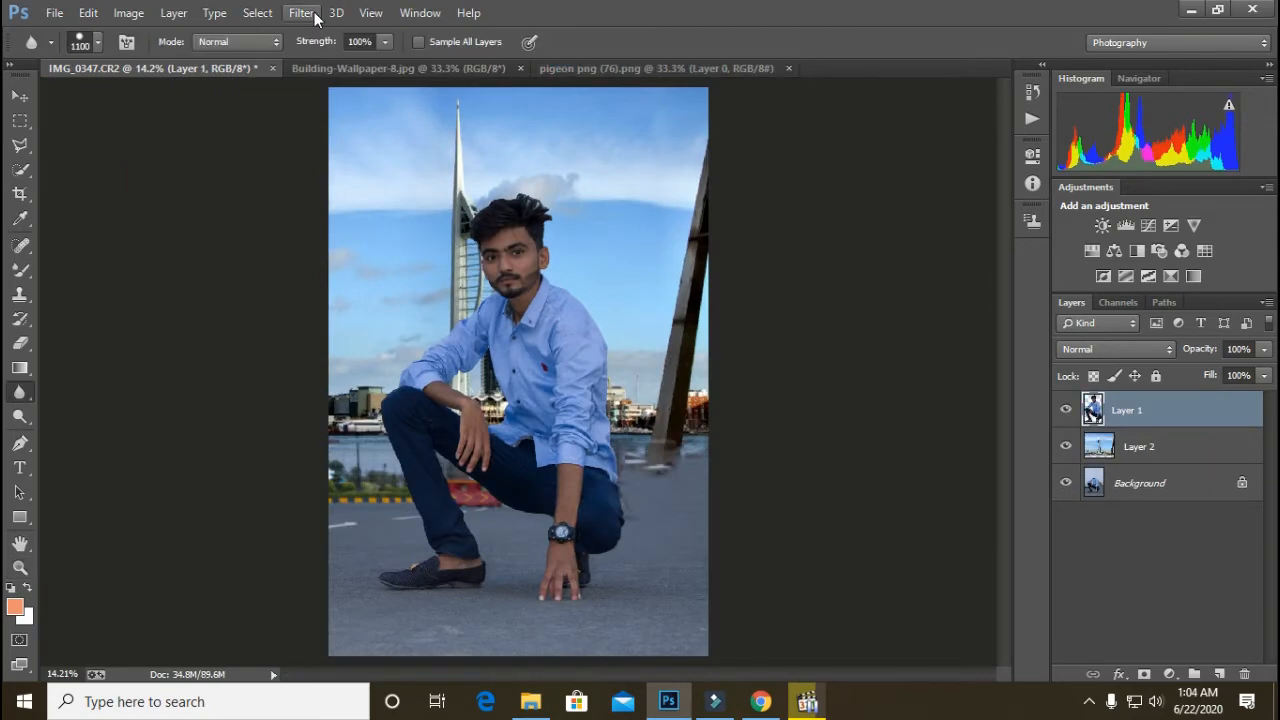
- Open Liquify on Layer 1 and push the top of the man's hair upward with a 500-size Forward Warp brush
click(310, 12)
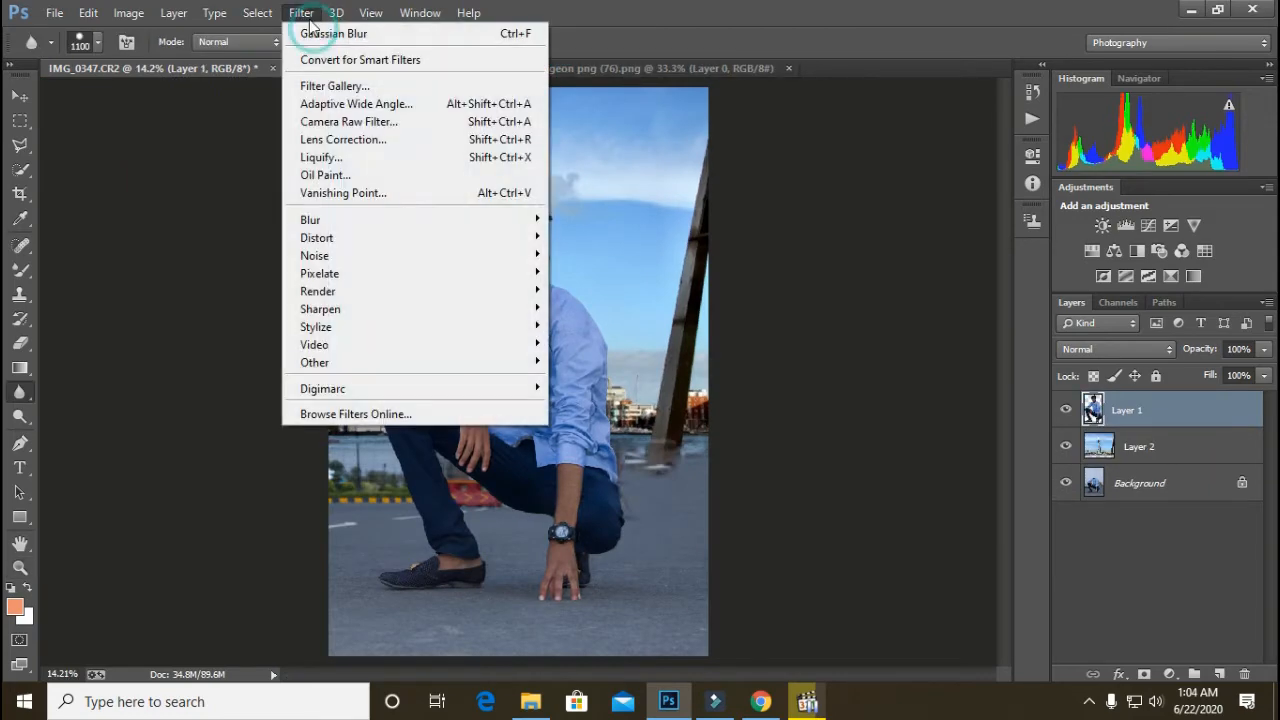
click(326, 160)
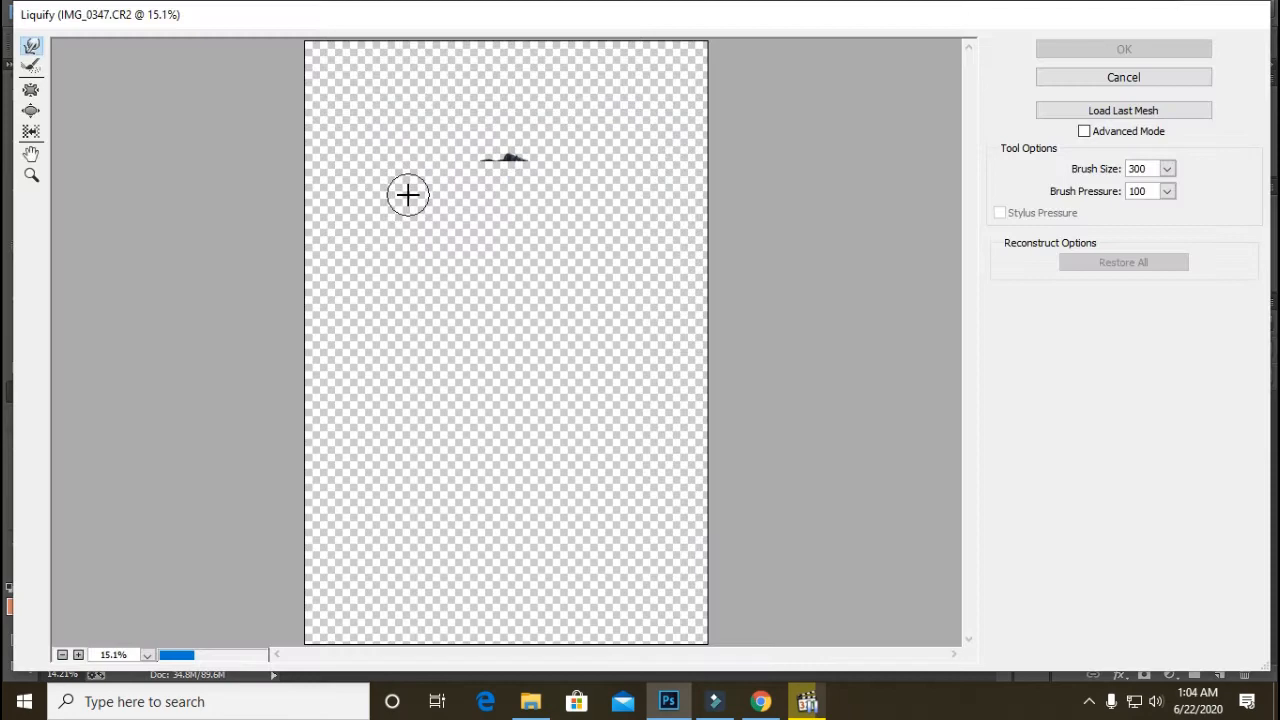
key(z)
mouse_move(421, 128)
mouse_down()
mouse_move(425, 205)
mouse_move(571, 257)
mouse_move(571, 284)
mouse_up()
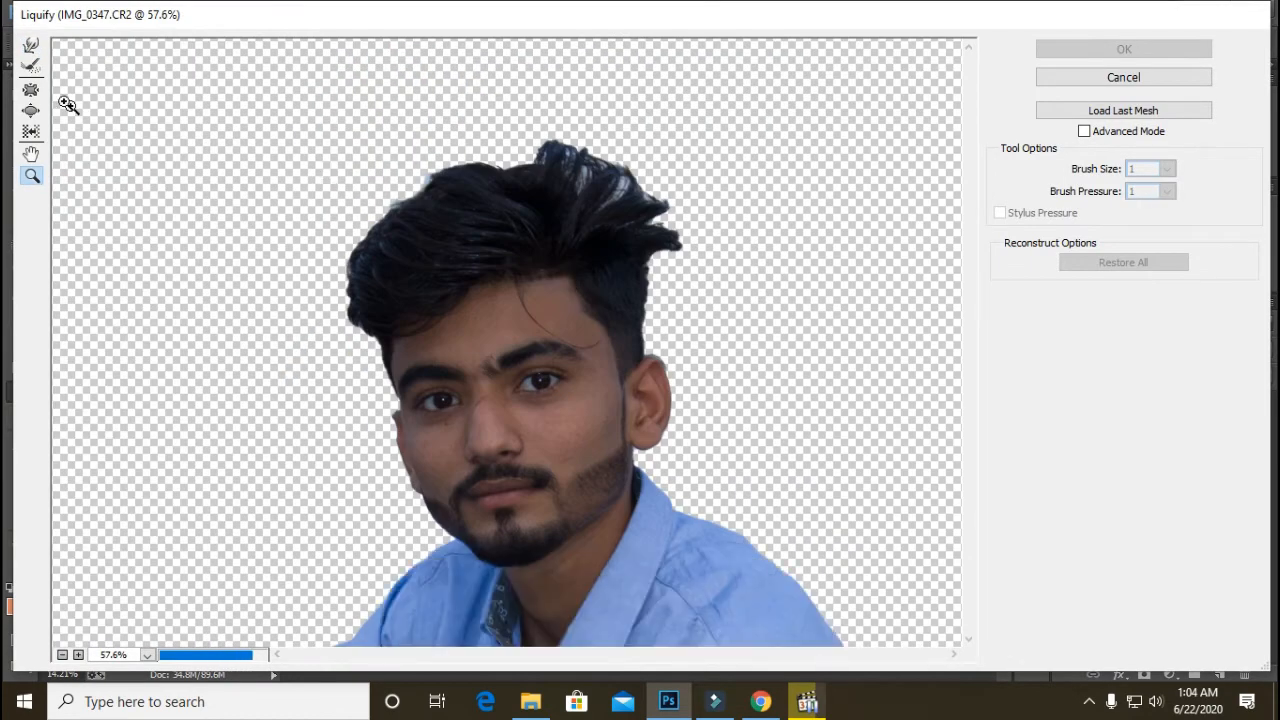
click(34, 46)
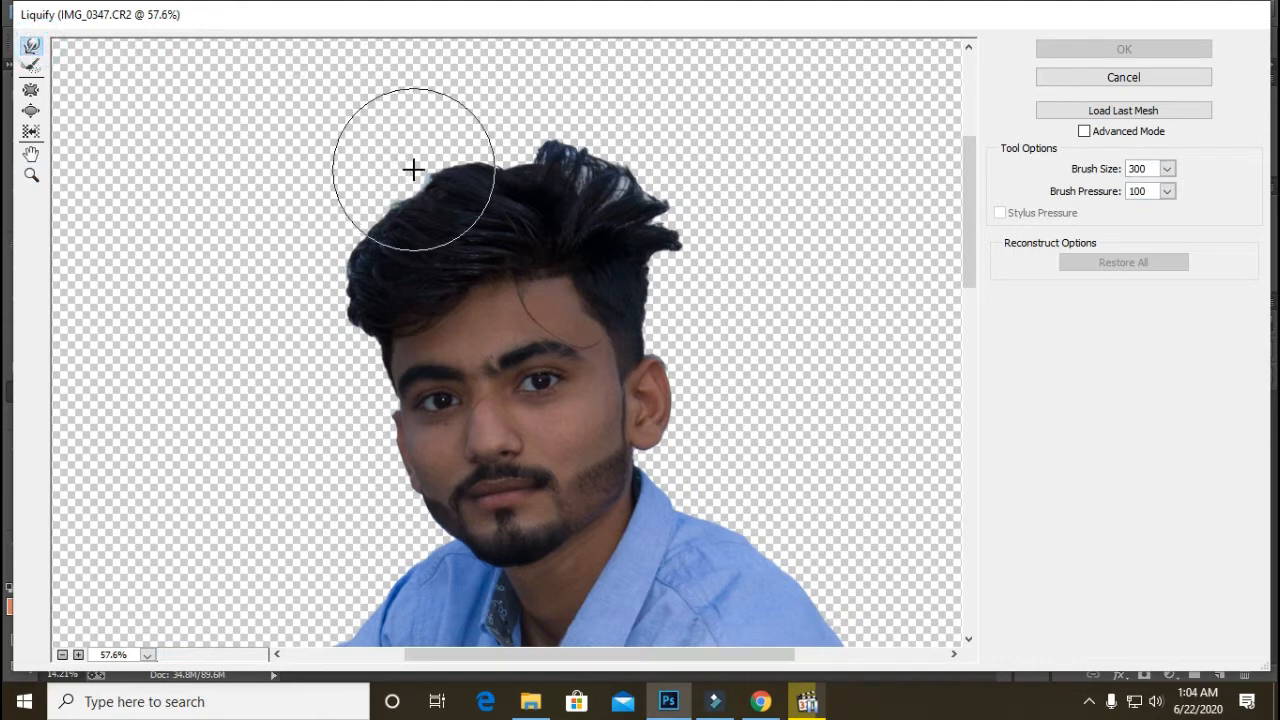
key(bracketright)
key(bracketright)
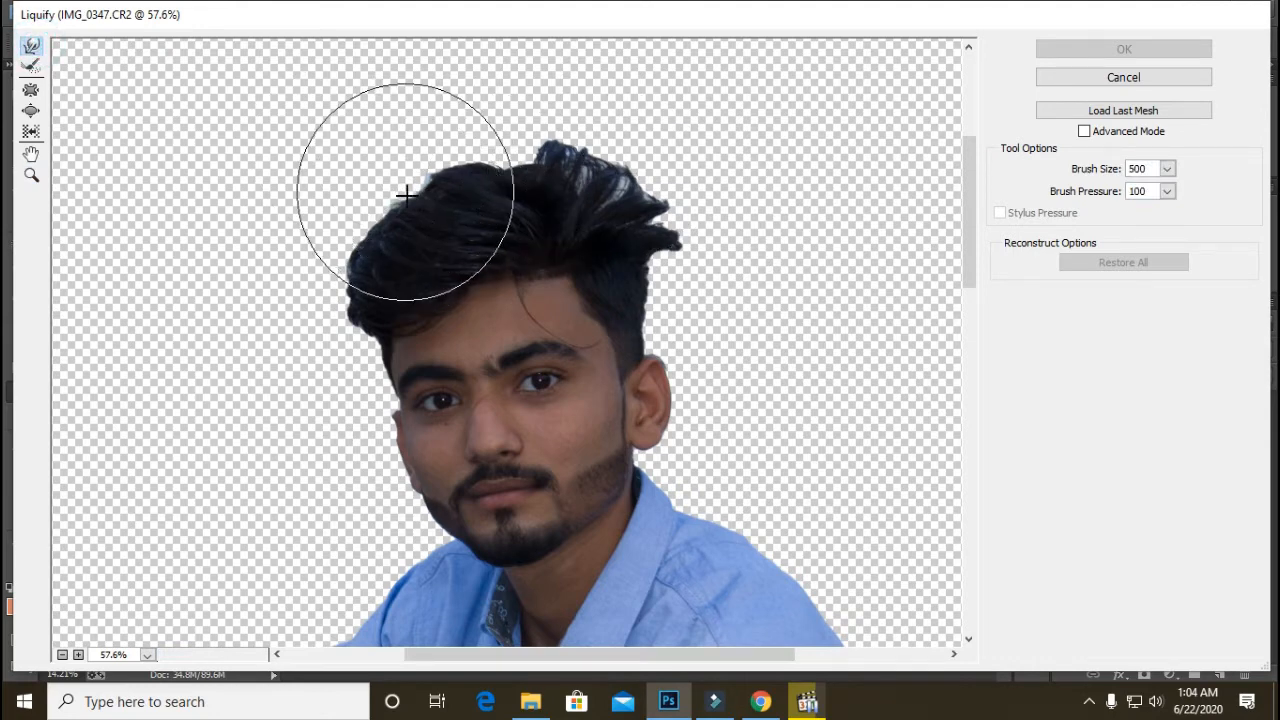
mouse_move(473, 188)
mouse_down()
mouse_move(495, 160)
mouse_move(547, 152)
mouse_up()
- Raise the crown of the hair further with a 200-size warp brush and apply the Liquify changes
key(bracketleft)
key(bracketleft)
key(bracketleft)
drag(421, 185, 415, 179)
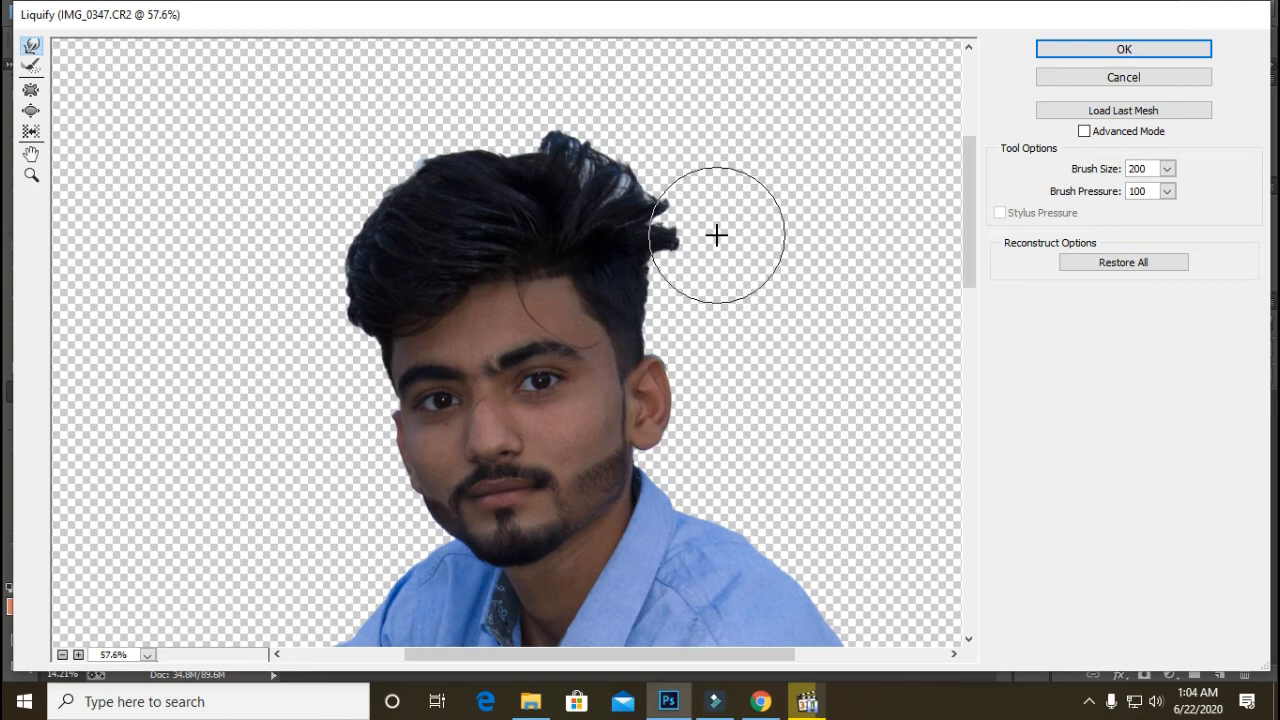
mouse_move(493, 185)
mouse_down()
mouse_move(497, 150)
mouse_move(520, 129)
mouse_move(489, 155)
mouse_move(466, 149)
mouse_up()
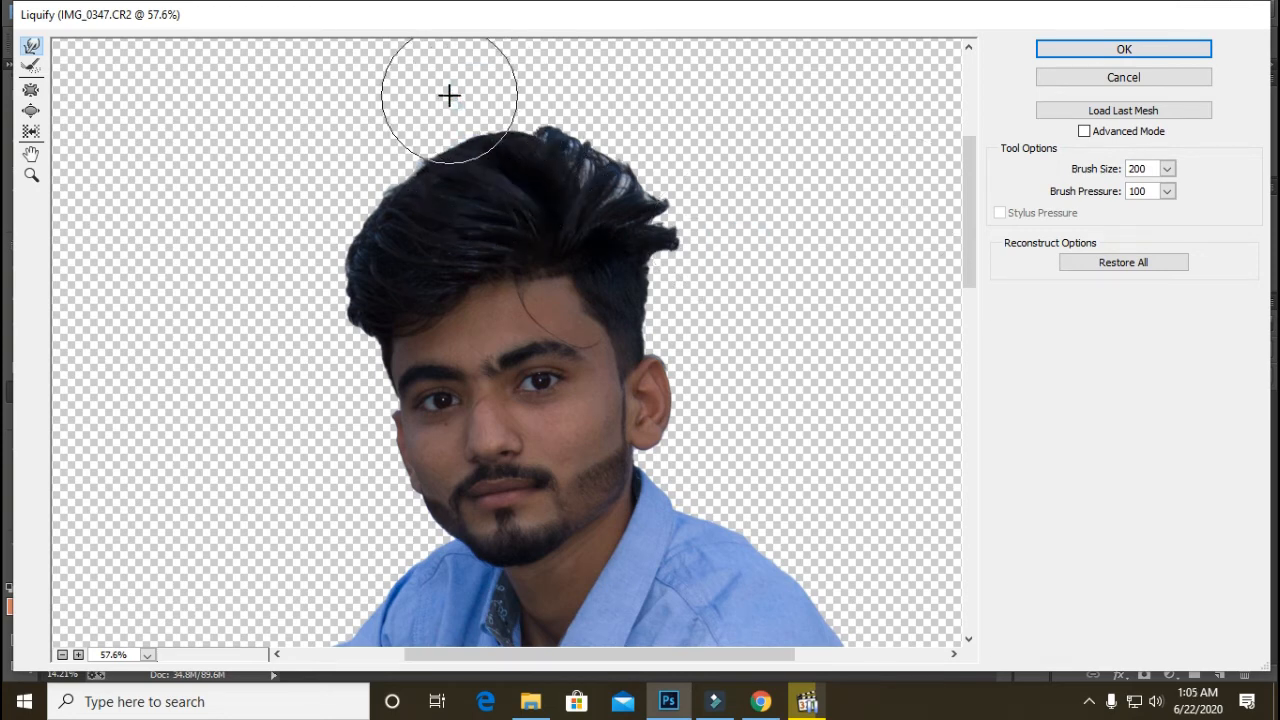
key(Return)
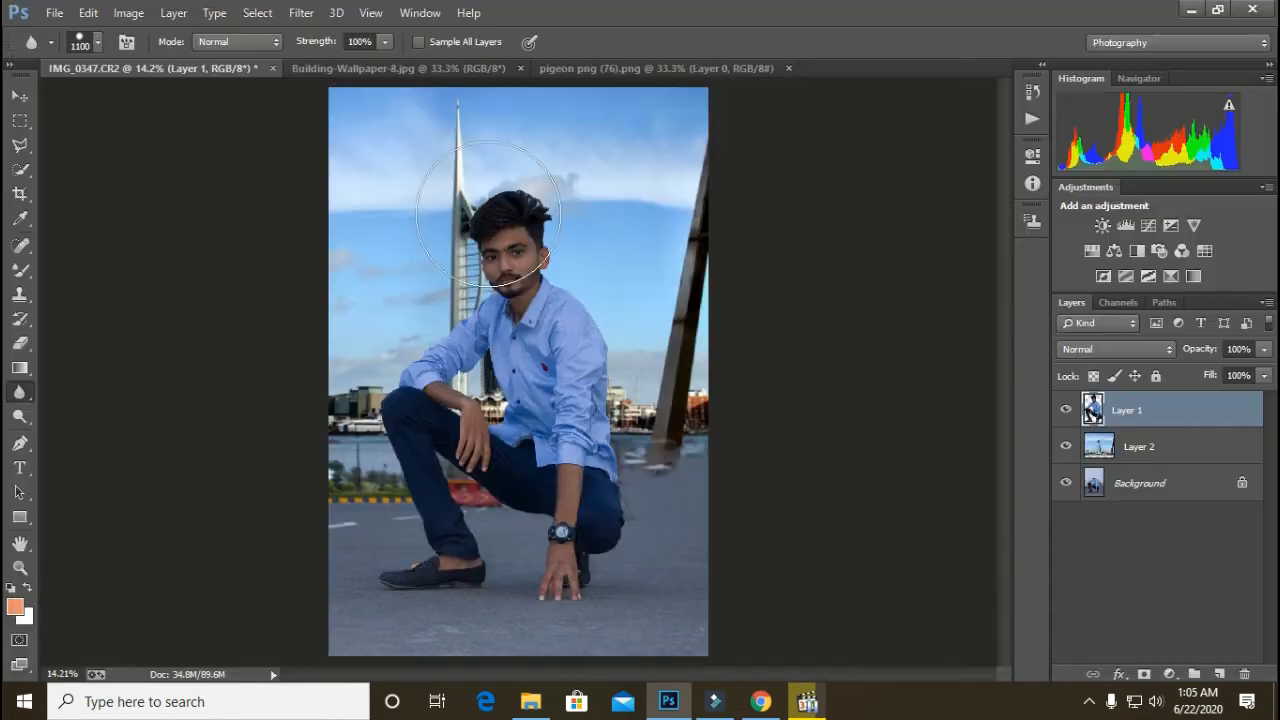
- Erase the protruding hair tufts along the crown and ear-side edge of the man's hair with a hard 125 px Eraser
key(z)
drag(415, 151, 637, 291)
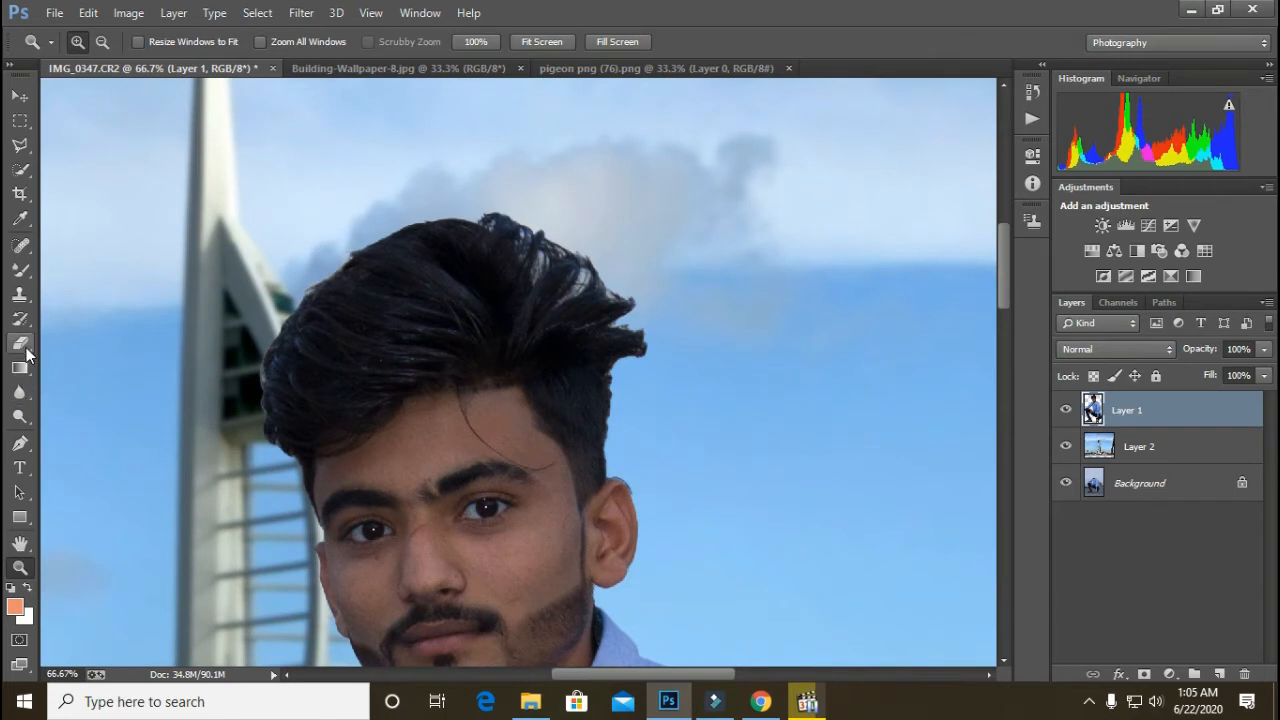
click(20, 343)
right_click(503, 337)
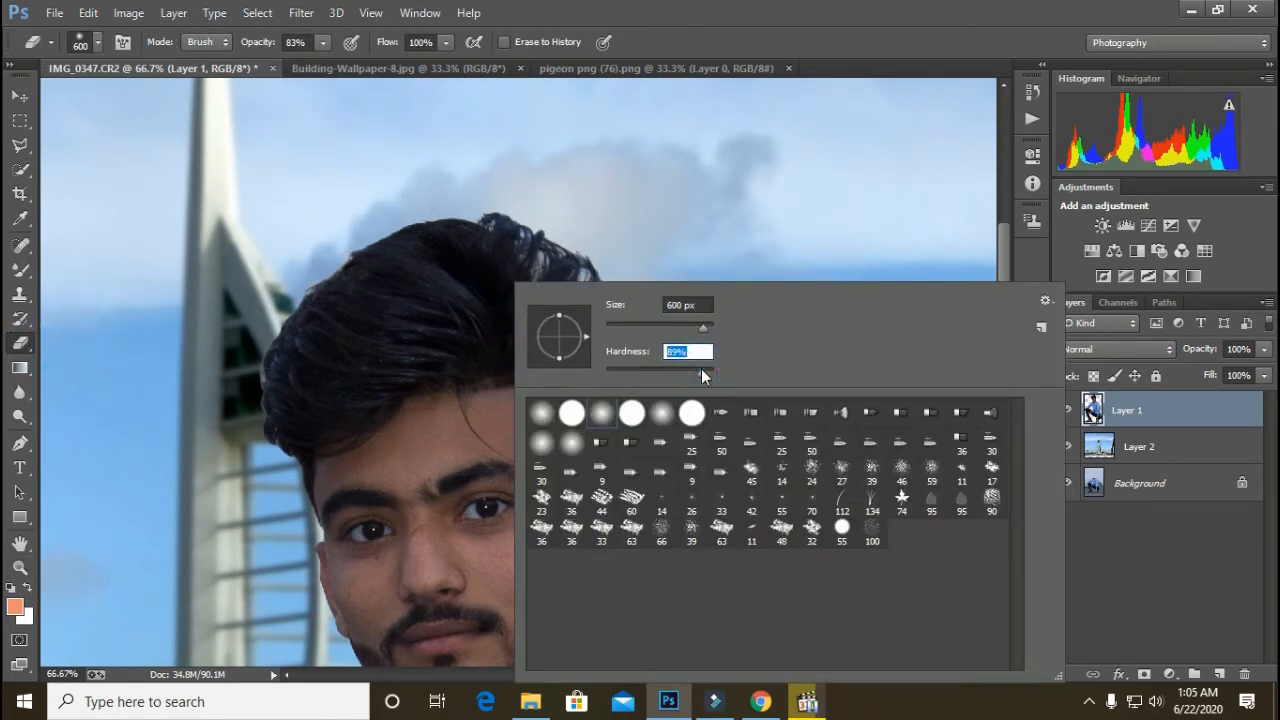
click(780, 183)
key(bracketleft)
key(bracketleft)
key(bracketleft)
key(bracketleft)
key(bracketleft)
key(bracketleft)
key(bracketleft)
key(bracketleft)
click(655, 410)
mouse_move(655, 383)
mouse_down()
mouse_move(650, 308)
mouse_move(607, 217)
mouse_up()
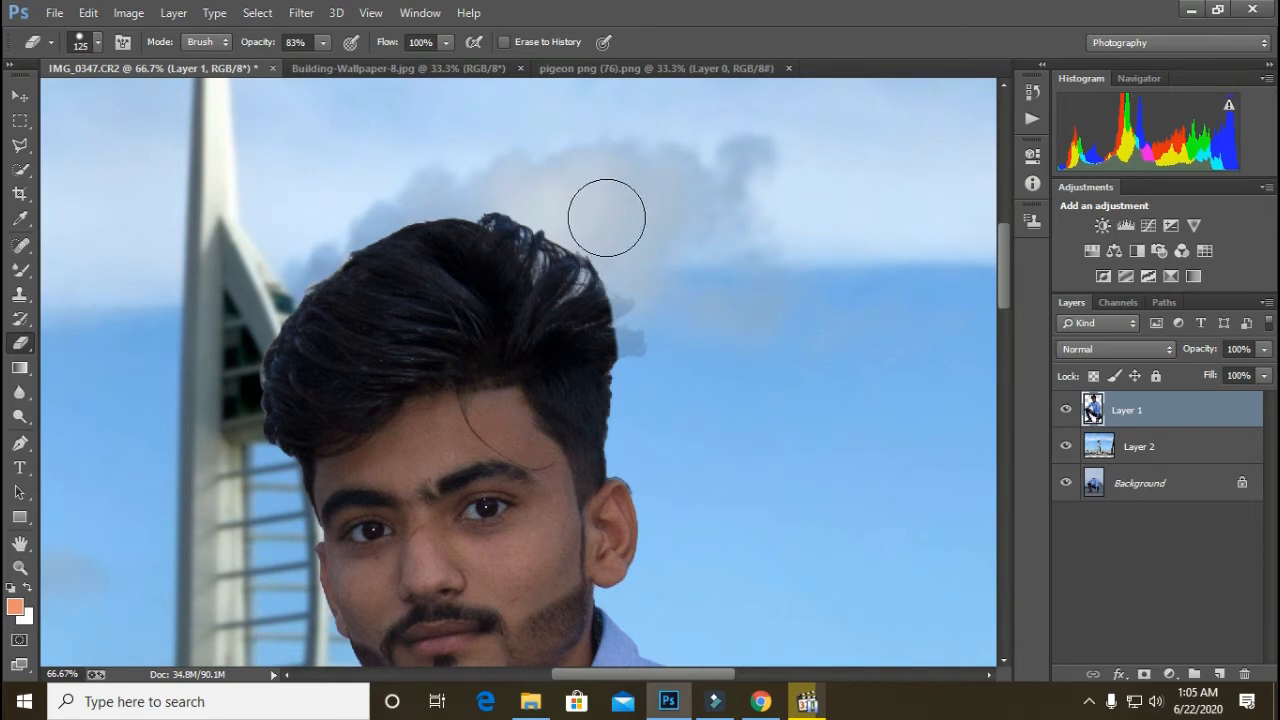
drag(488, 178, 557, 209)
click(504, 178)
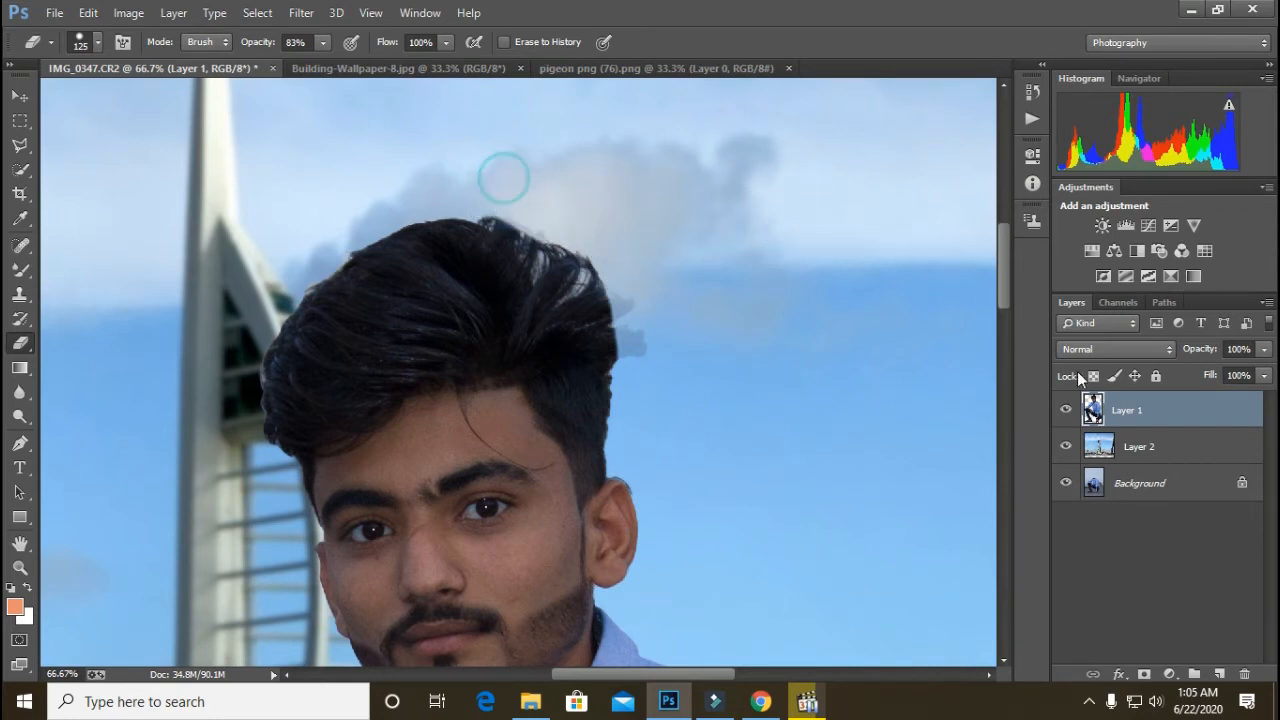
- Reselect Layer 1 and erase the faint hair remnants left in the sky around the crown and side of the hair
click(1128, 488)
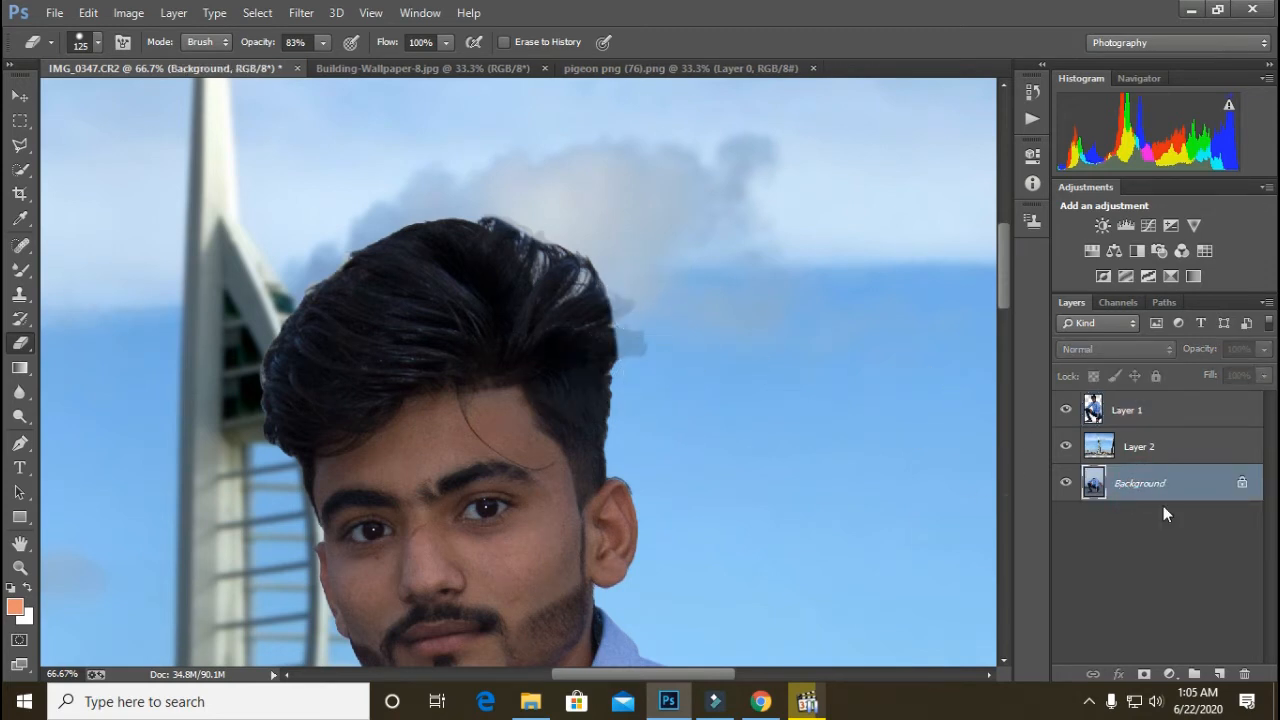
click(1107, 402)
click(654, 340)
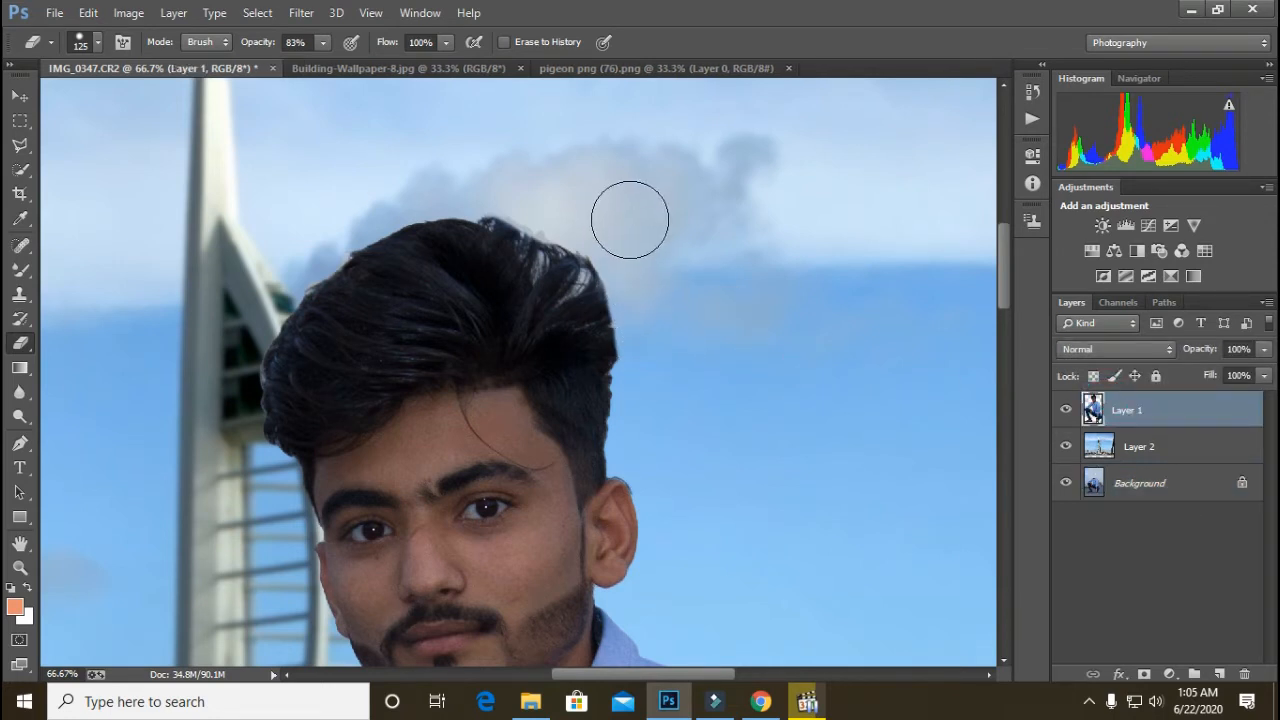
click(626, 254)
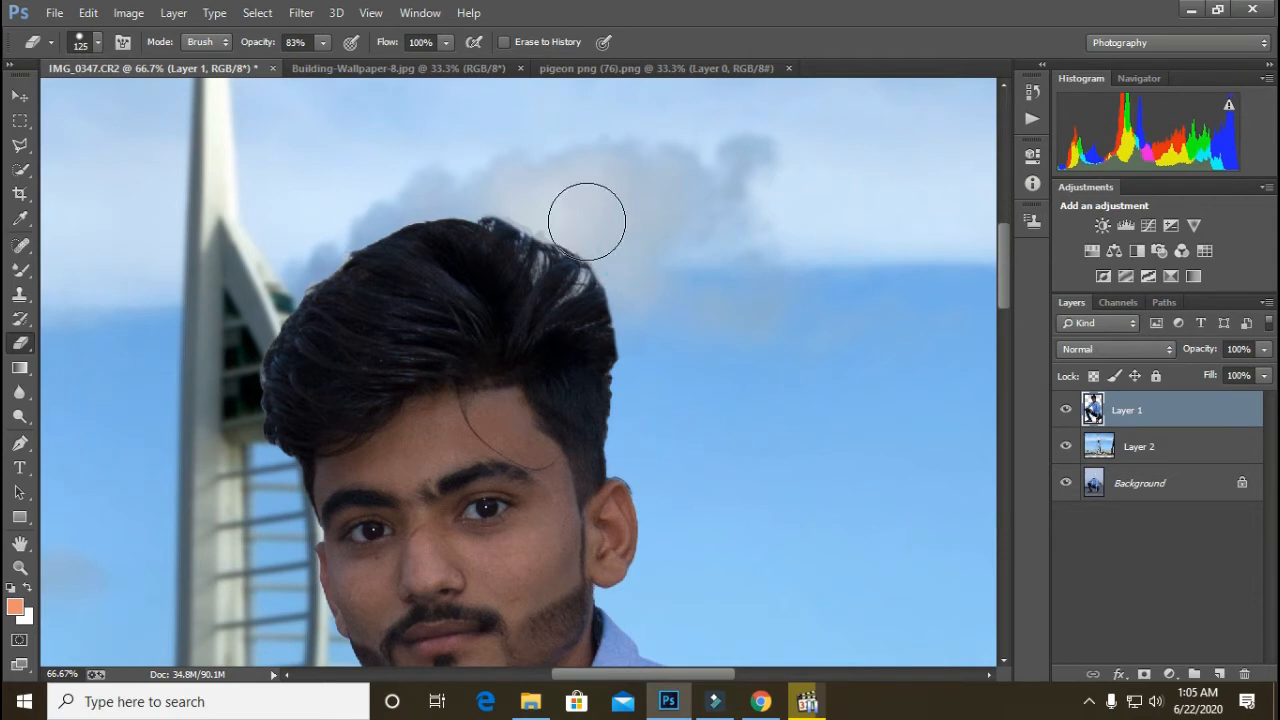
click(563, 202)
click(506, 185)
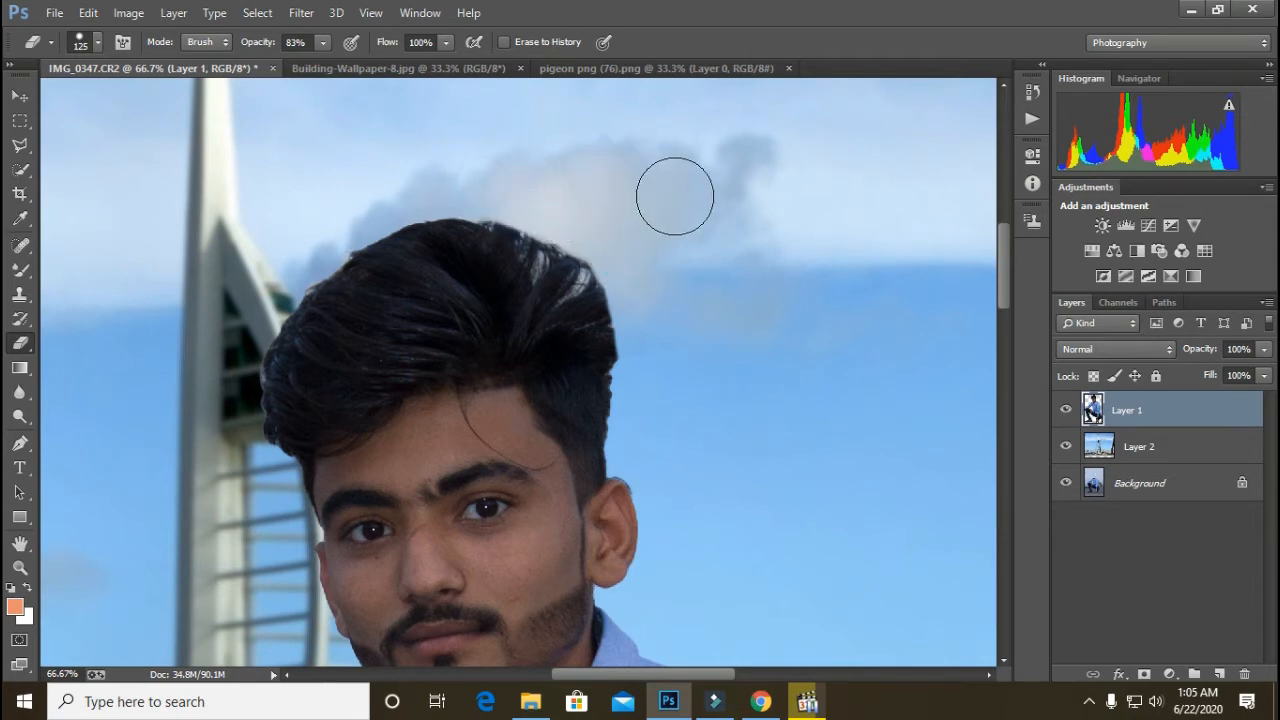
- Merge all visible layers into one and duplicate the merged image onto a new layer
key(z)
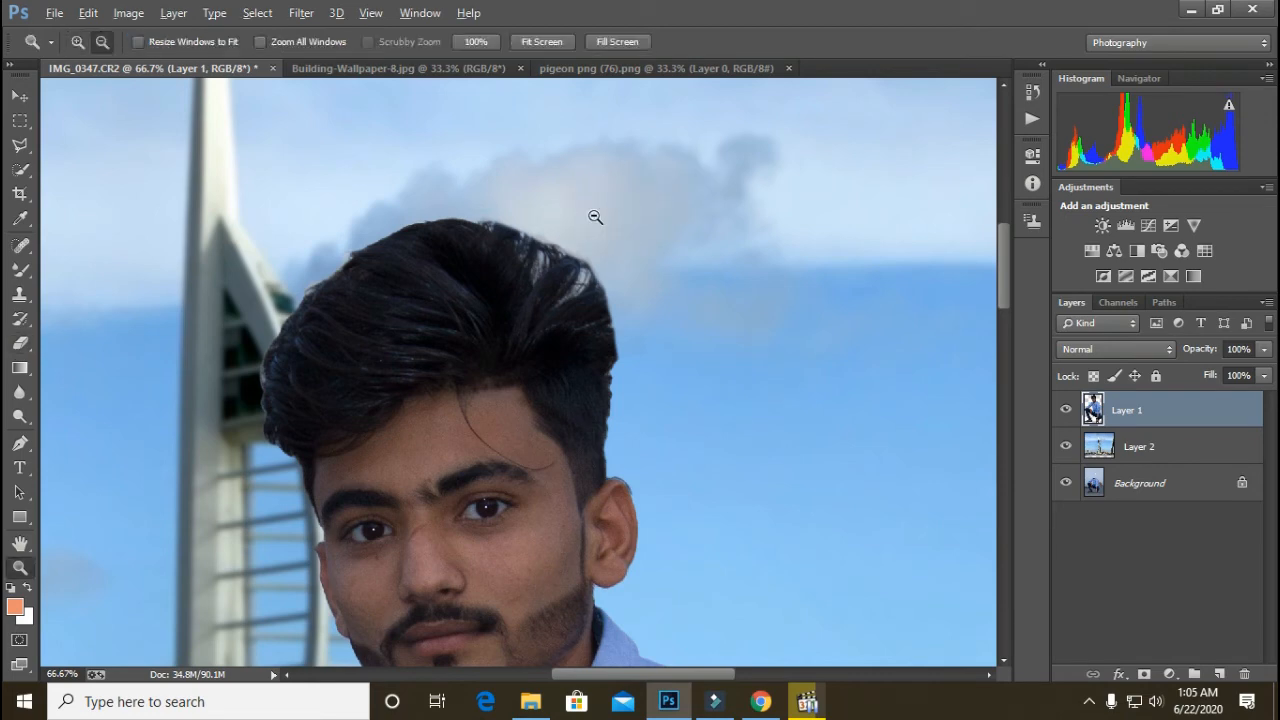
alt+click(594, 215)
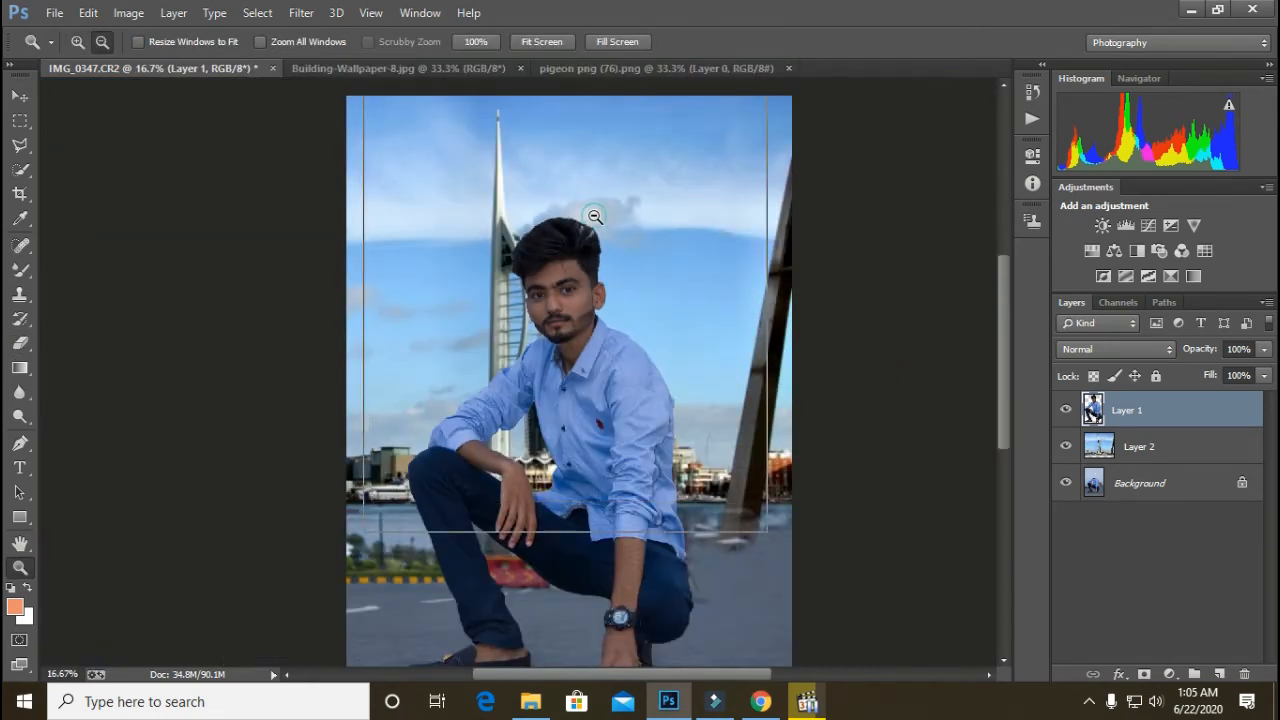
alt+click(594, 215)
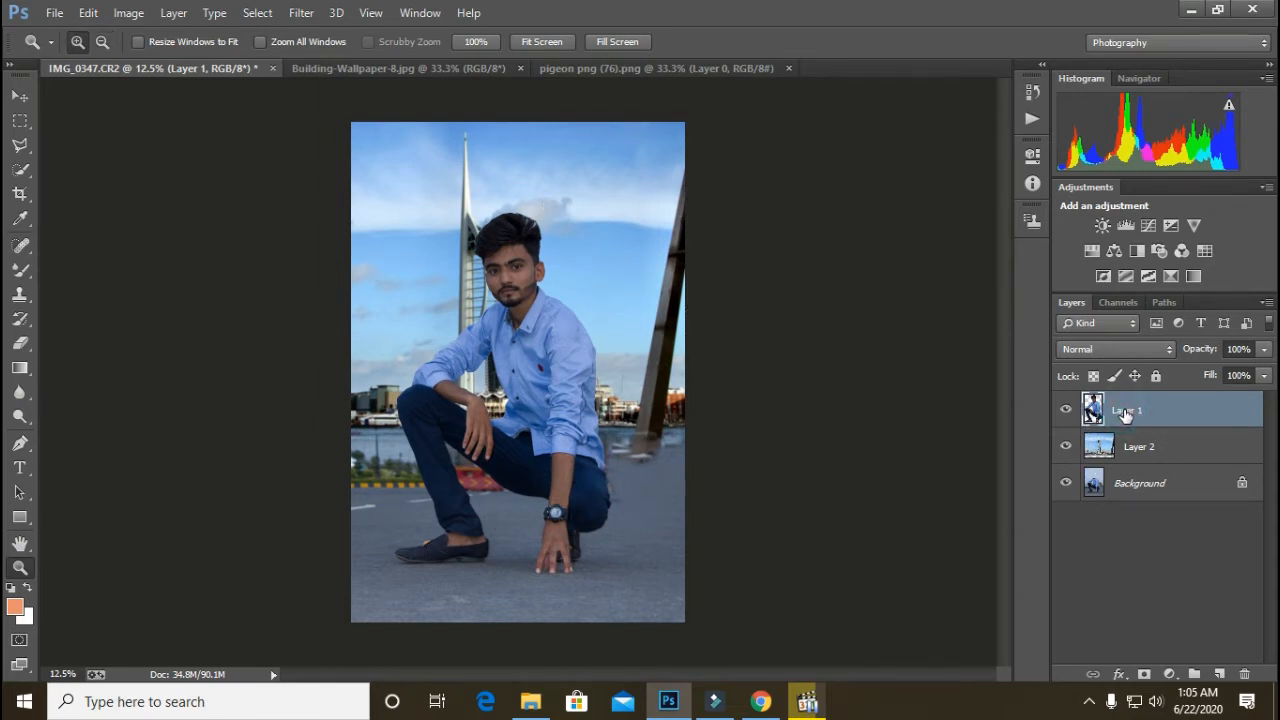
key(ctrl+shift+e)
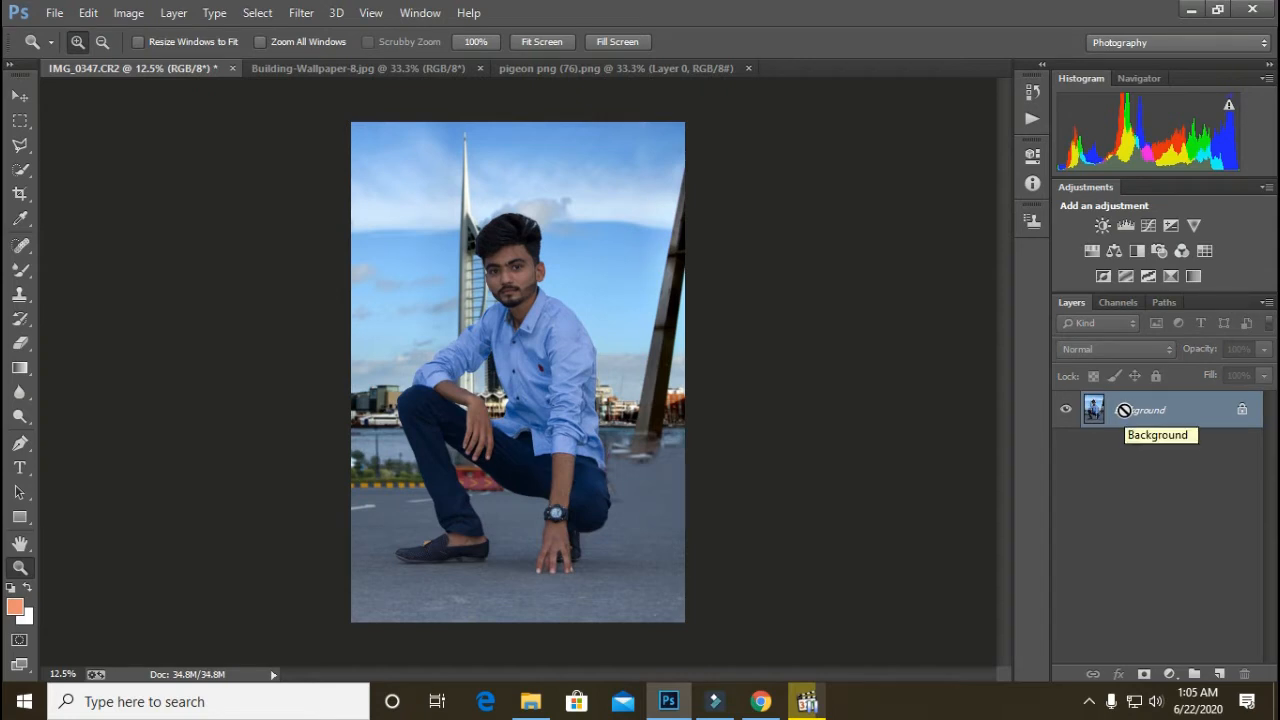
key(ctrl+j)
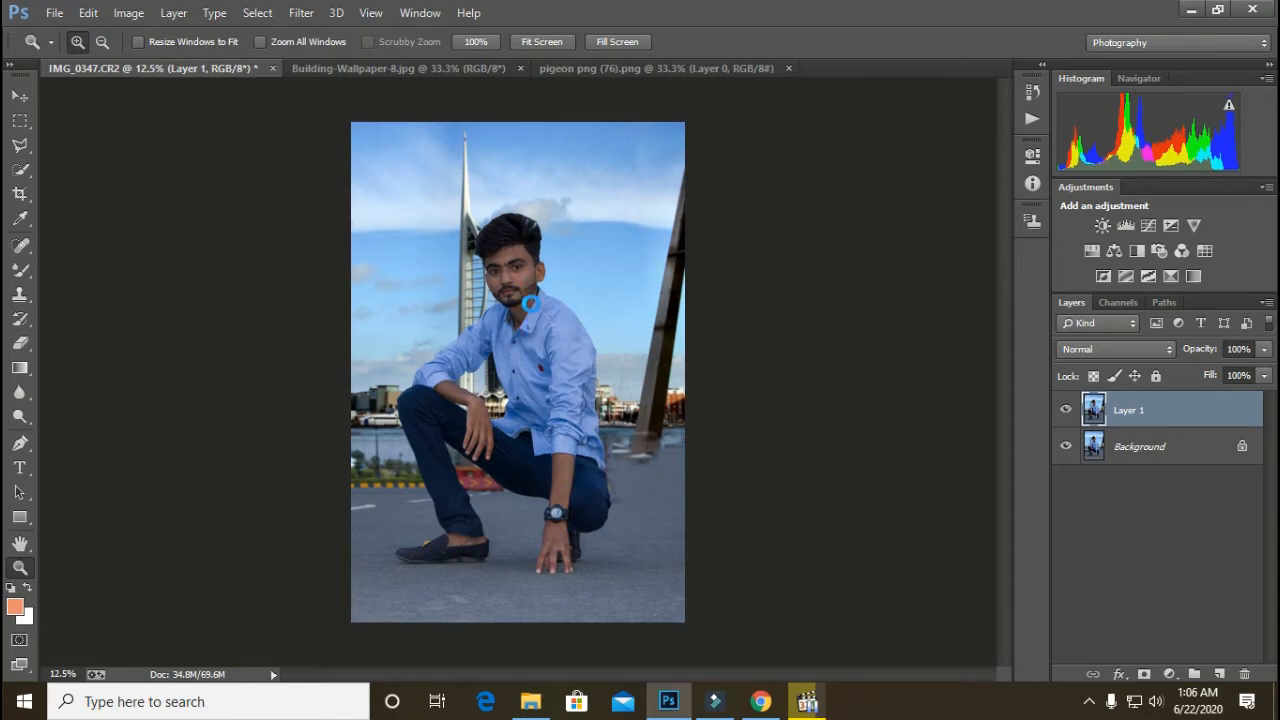
- Open Camera Raw and set Temperature +6, Contrast +5, Highlights +13, Shadows +33, Whites +4, Blacks +4, Clarity -8 and Vibrance +9
key(ctrl+shift+a)
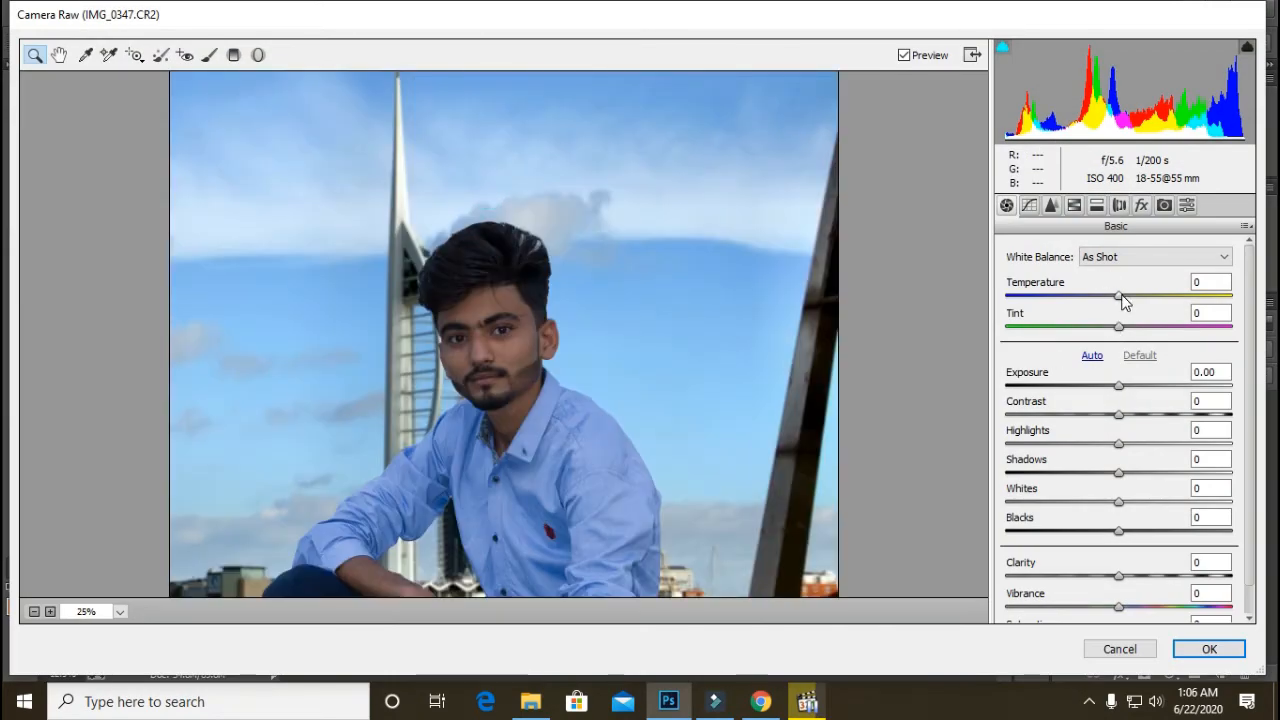
drag(1121, 297, 1126, 297)
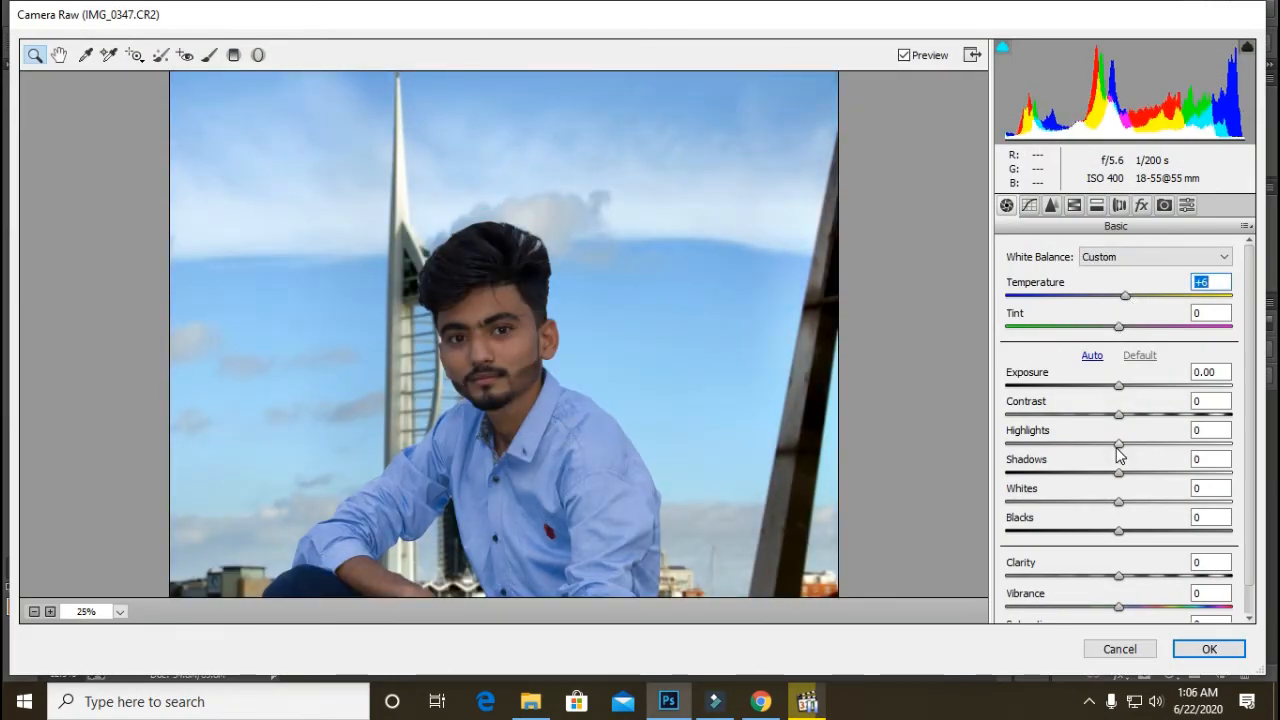
drag(1119, 444, 1156, 473)
drag(1119, 414, 1125, 414)
drag(1119, 502, 1123, 530)
drag(1119, 578, 1135, 612)
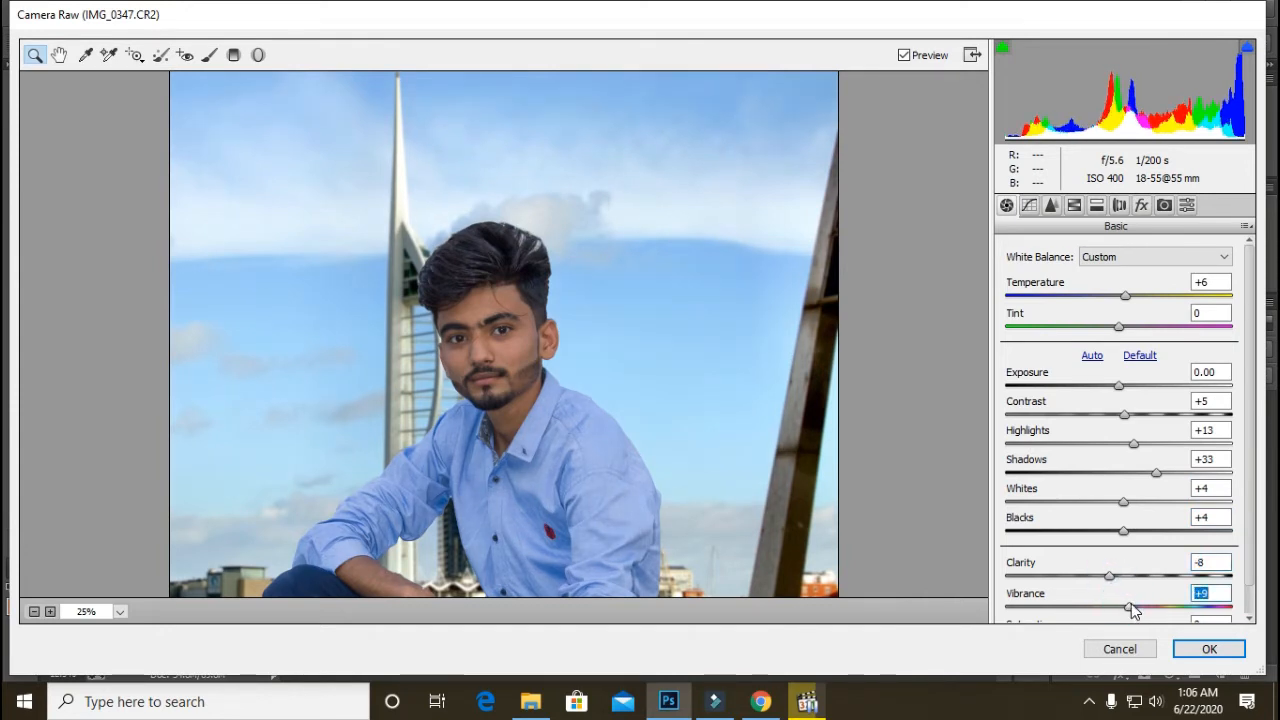
- Set the HSL saturation of Blues to +1, Aquas to +100 and Yellows to -43
click(1074, 207)
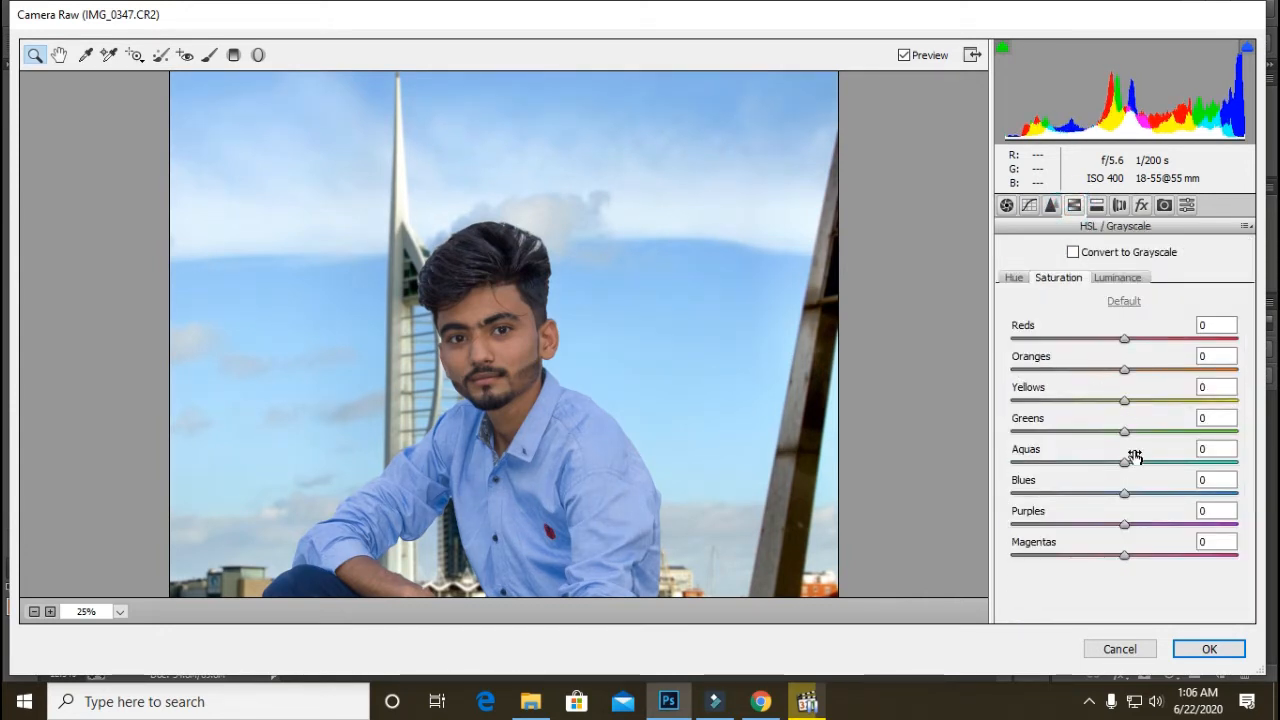
click(1128, 492)
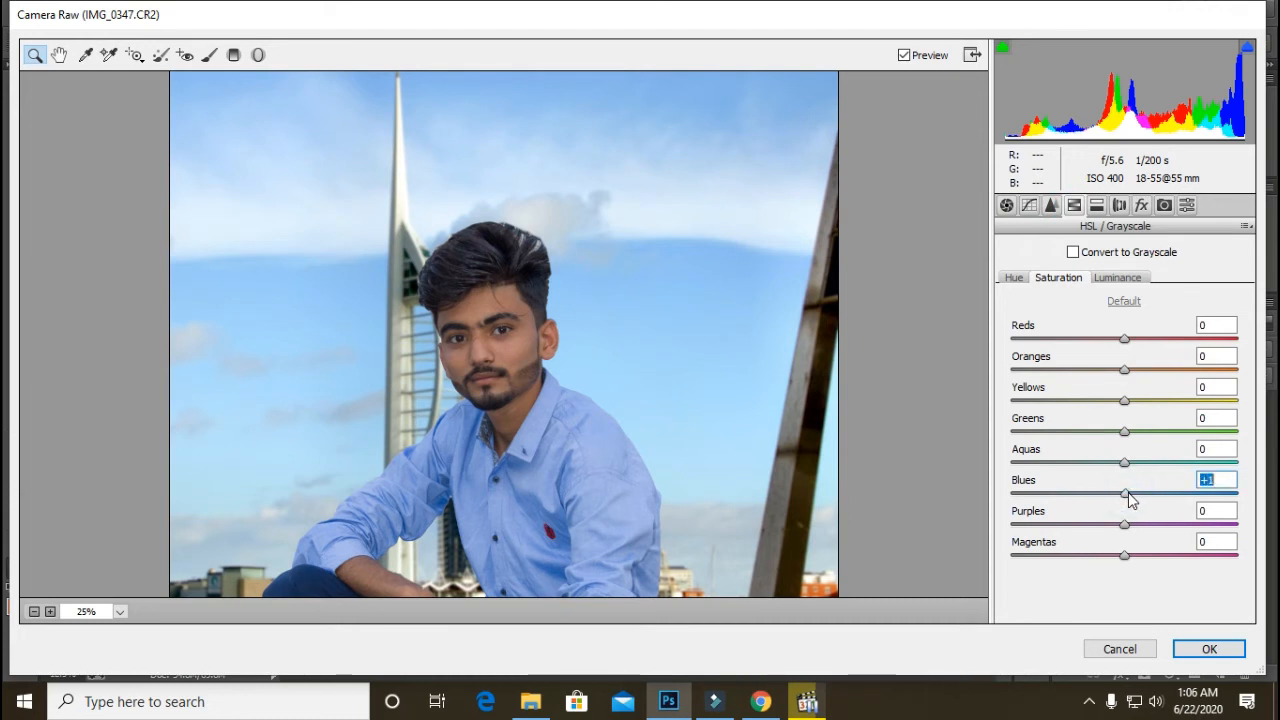
drag(1122, 465, 1265, 463)
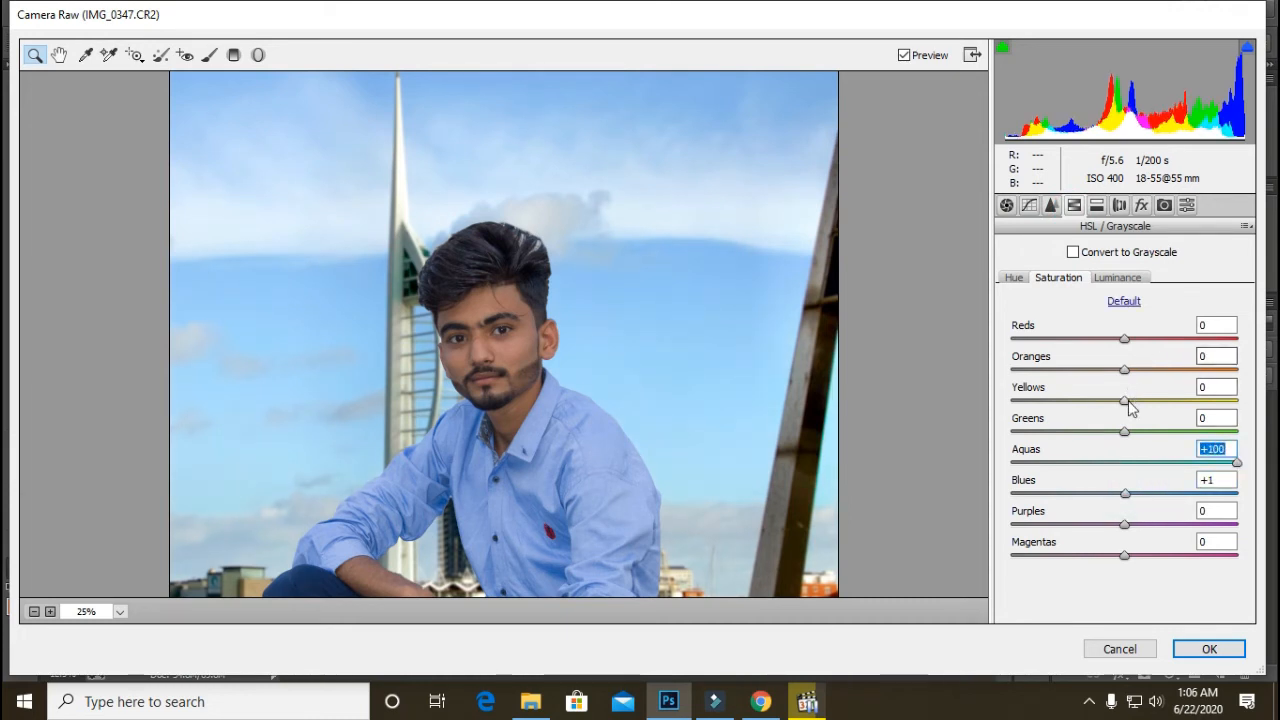
drag(1131, 403, 1078, 398)
alt+click(611, 327)
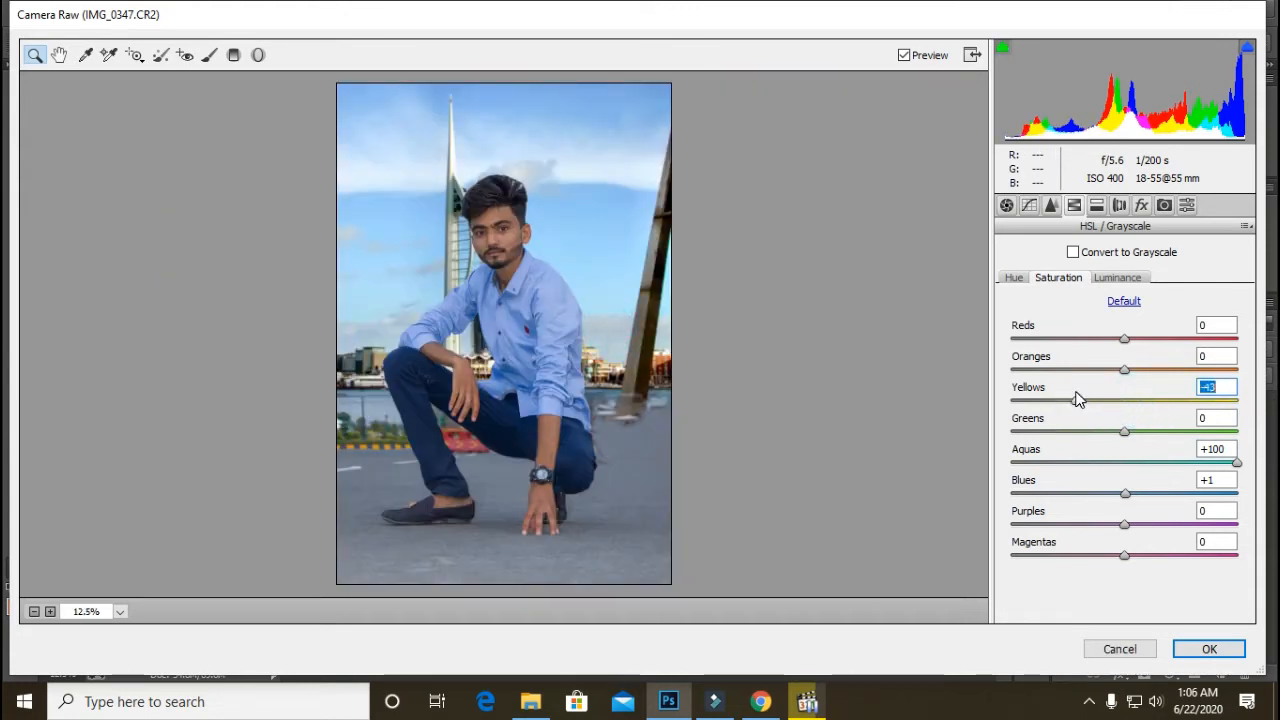
- Set the HSL luminance of Oranges to +43 and Reds to +15
click(1120, 279)
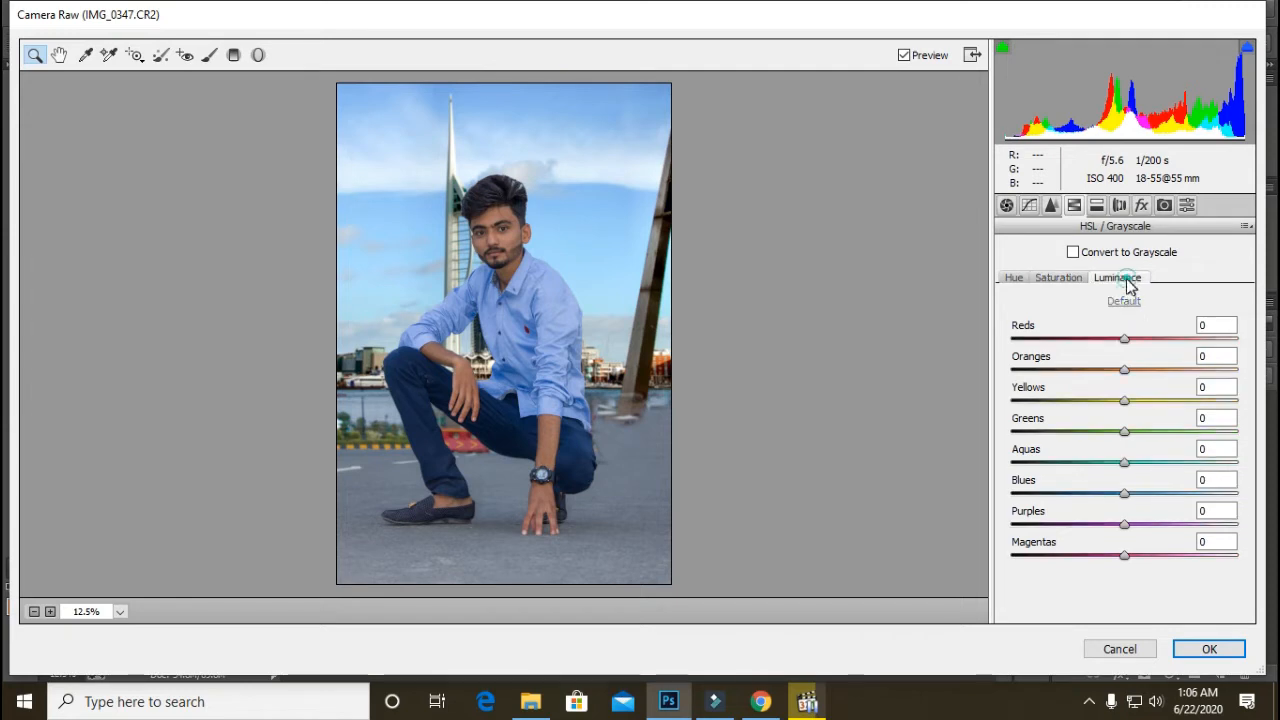
drag(1124, 369, 1174, 371)
click(1137, 339)
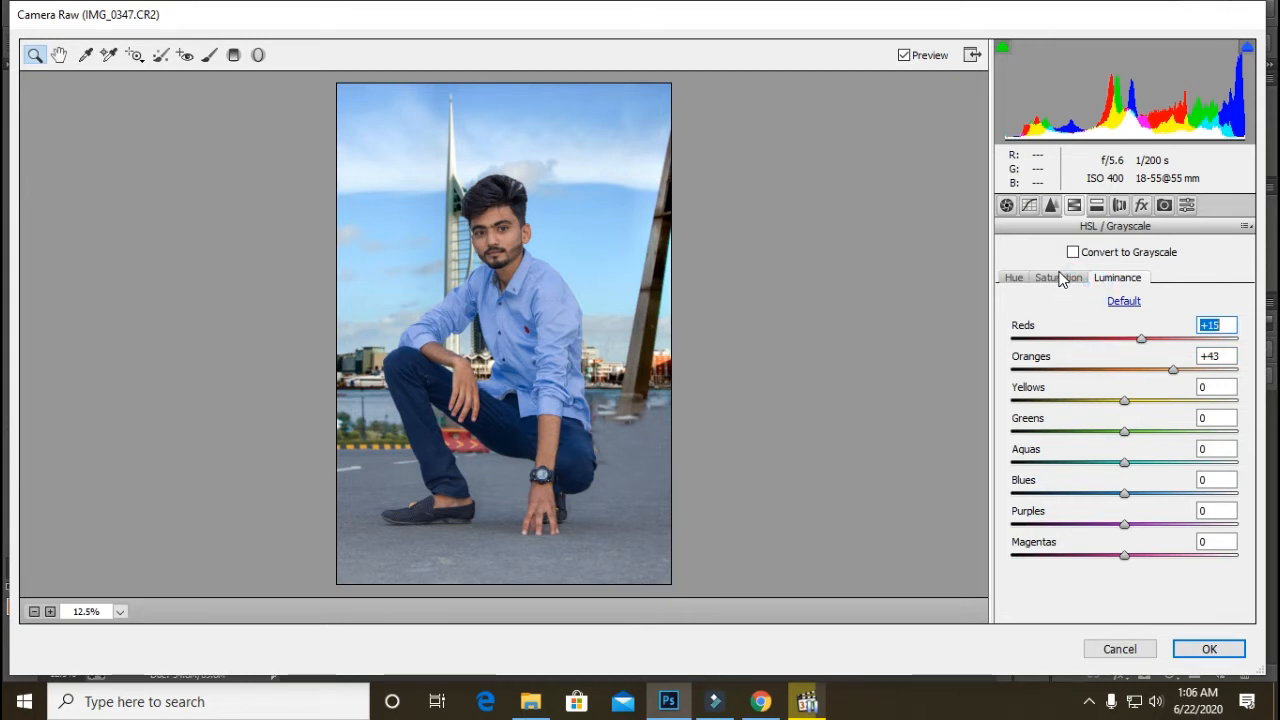
- Set the HSL saturation of Reds to +19, Oranges to -11, Yellows to -28, Purples to +6 and Magentas to +10
click(1061, 279)
click(1138, 339)
click(1115, 370)
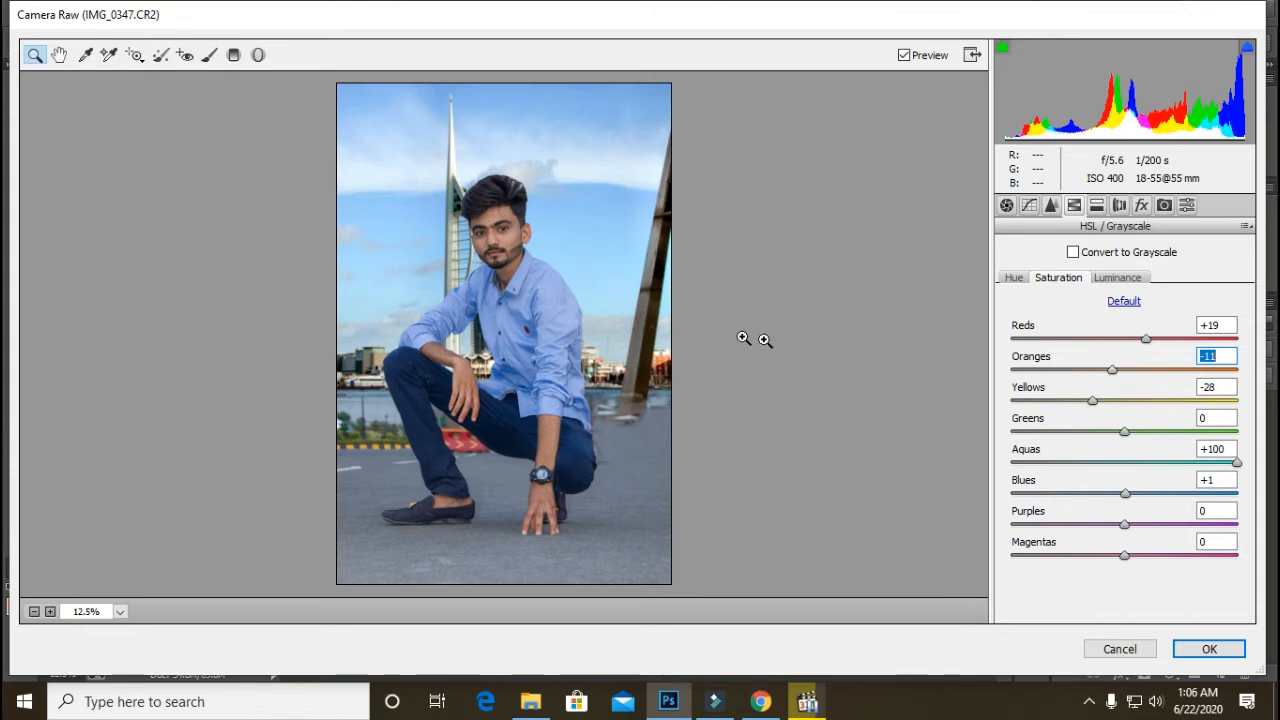
click(1134, 512)
drag(1123, 556, 1176, 573)
text(10)
- Set luminance of Purples to -9 and Magentas to -19, set the Magentas hue to -9, and apply the Camera Raw adjustments
click(470, 245)
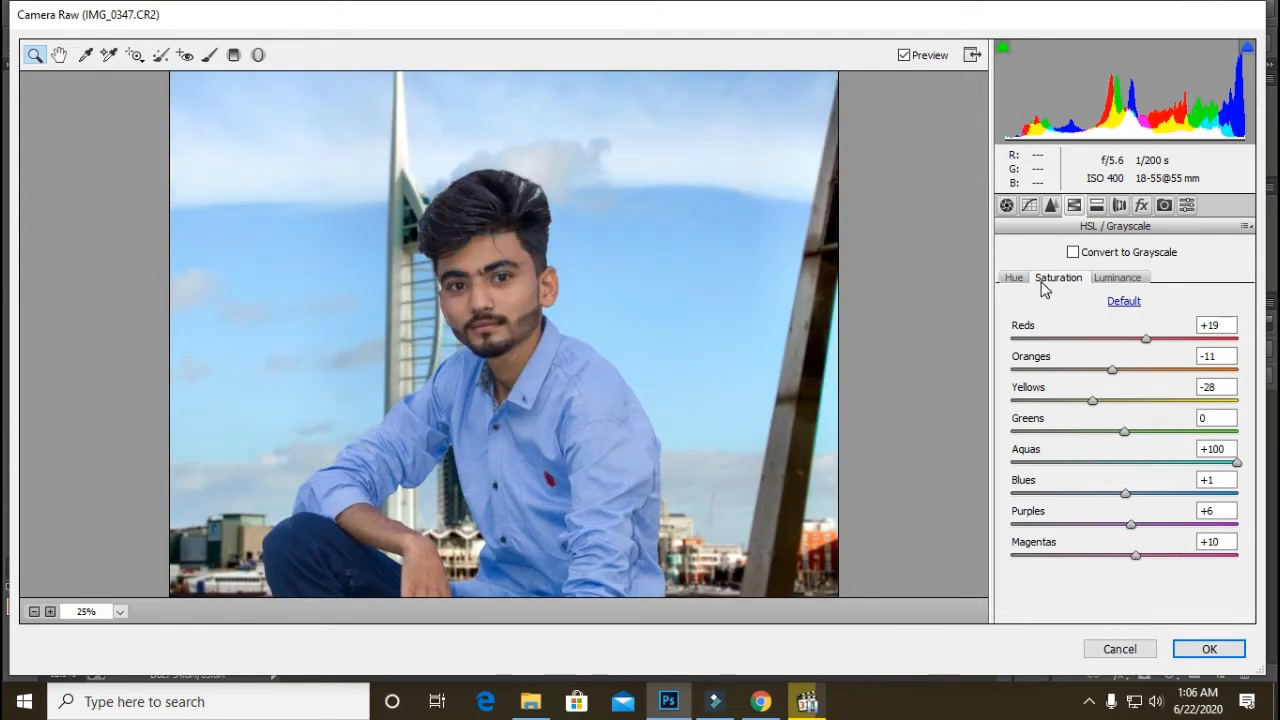
click(1121, 280)
drag(1125, 526, 1102, 555)
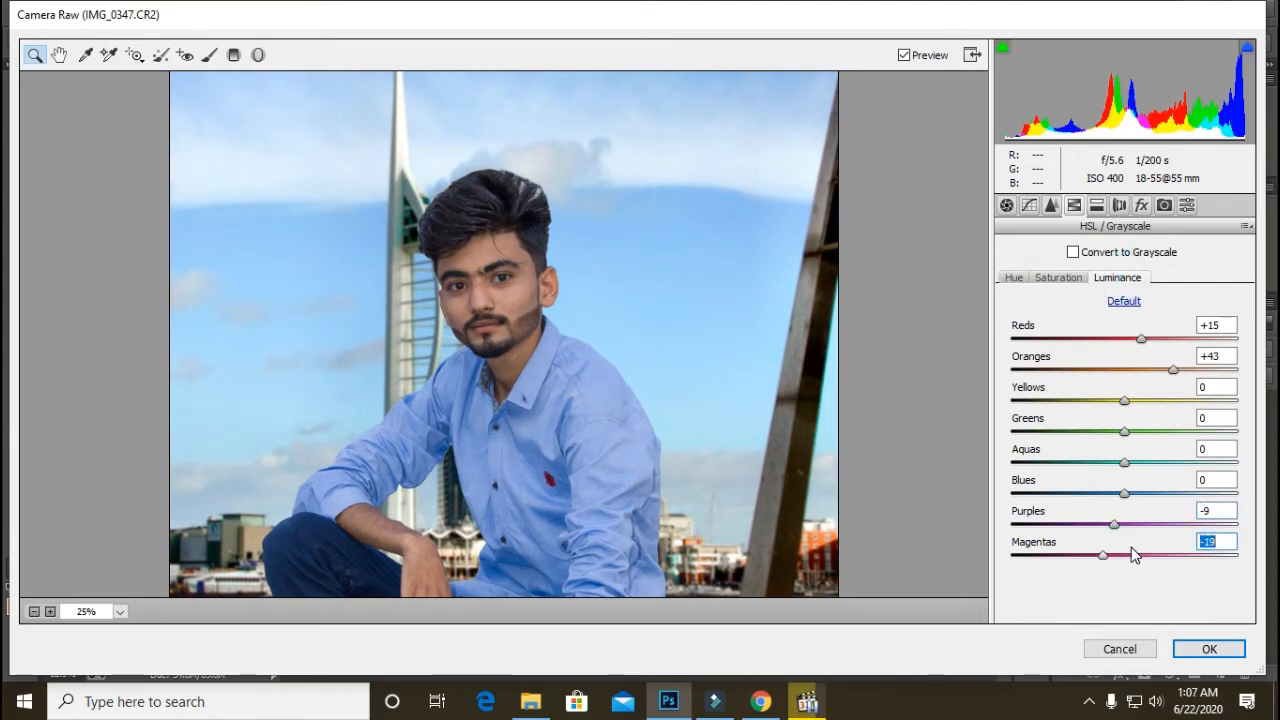
click(1066, 280)
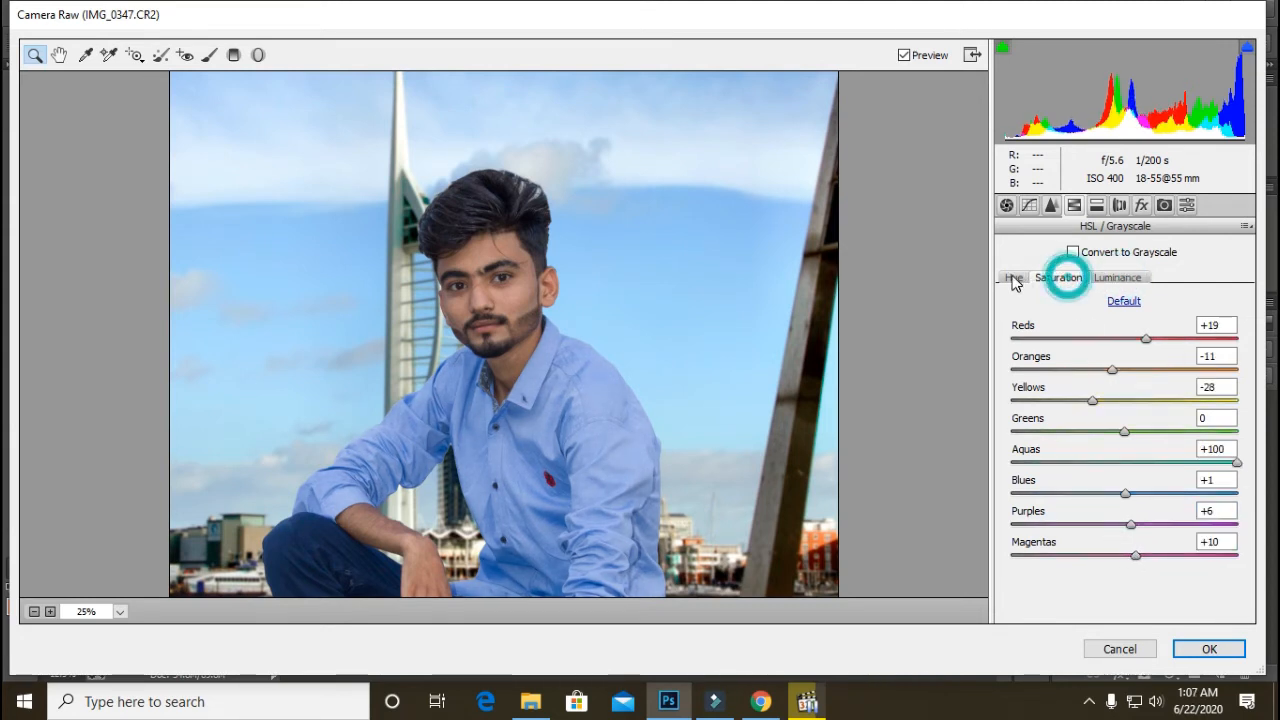
click(1013, 277)
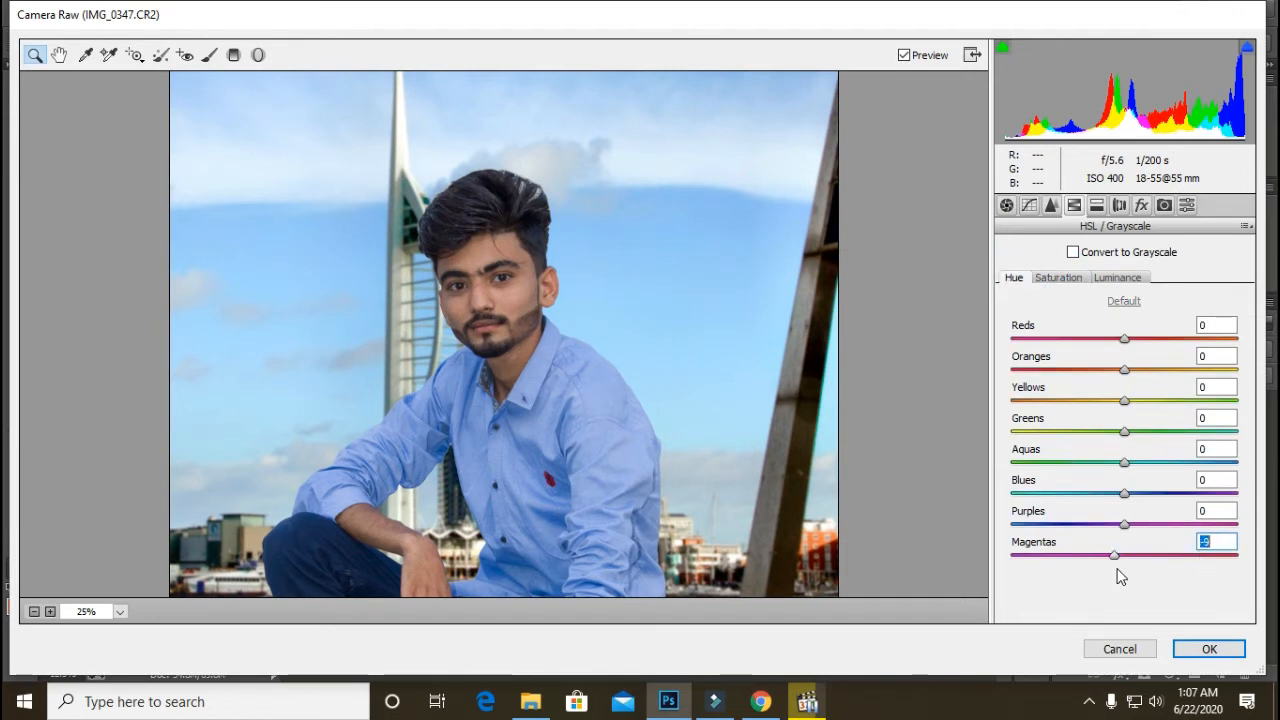
click(1208, 649)
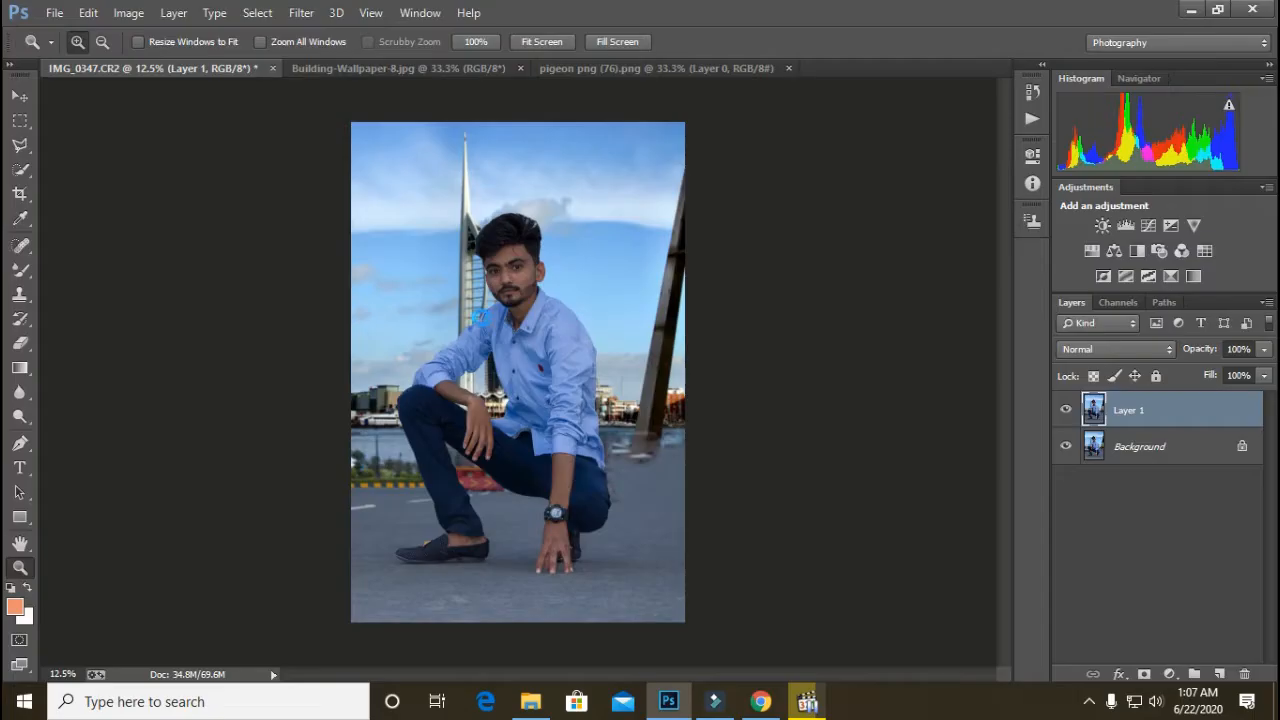
- Remove the stray hair strand across the man's forehead with a content-aware Spot Healing Brush up to 35 px
click(502, 275)
click(502, 275)
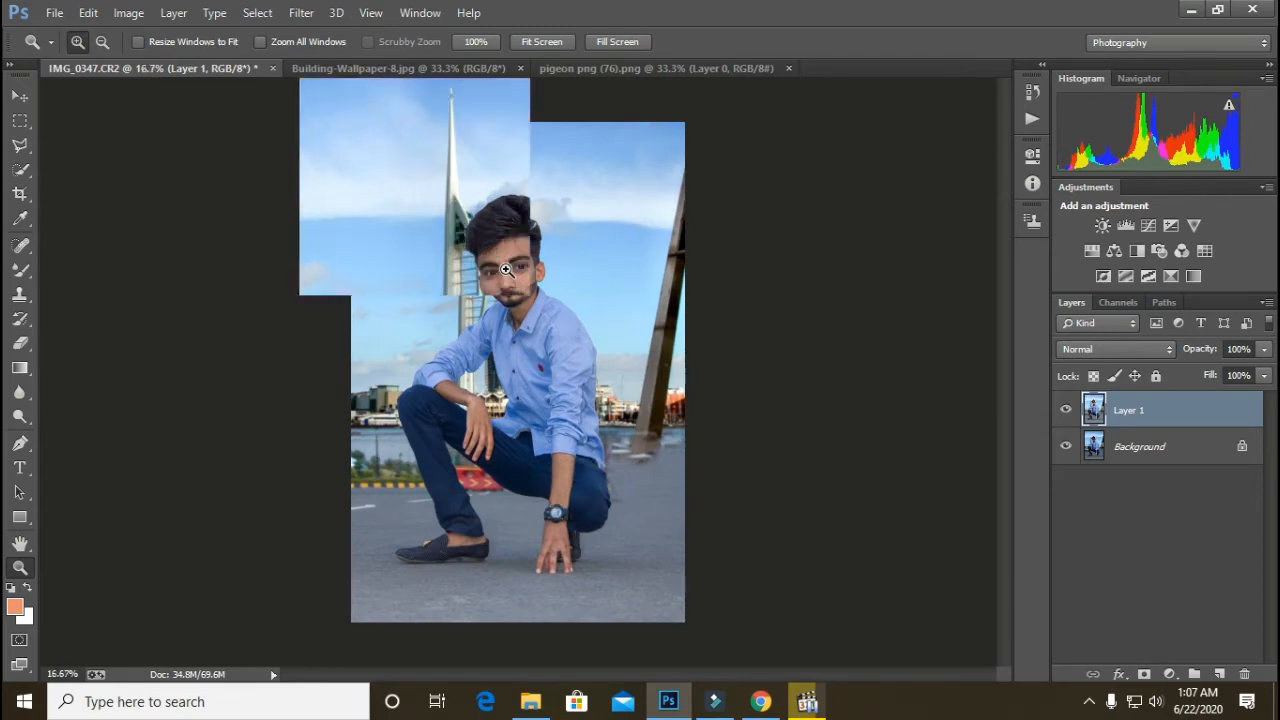
click(502, 275)
click(502, 275)
click(575, 190)
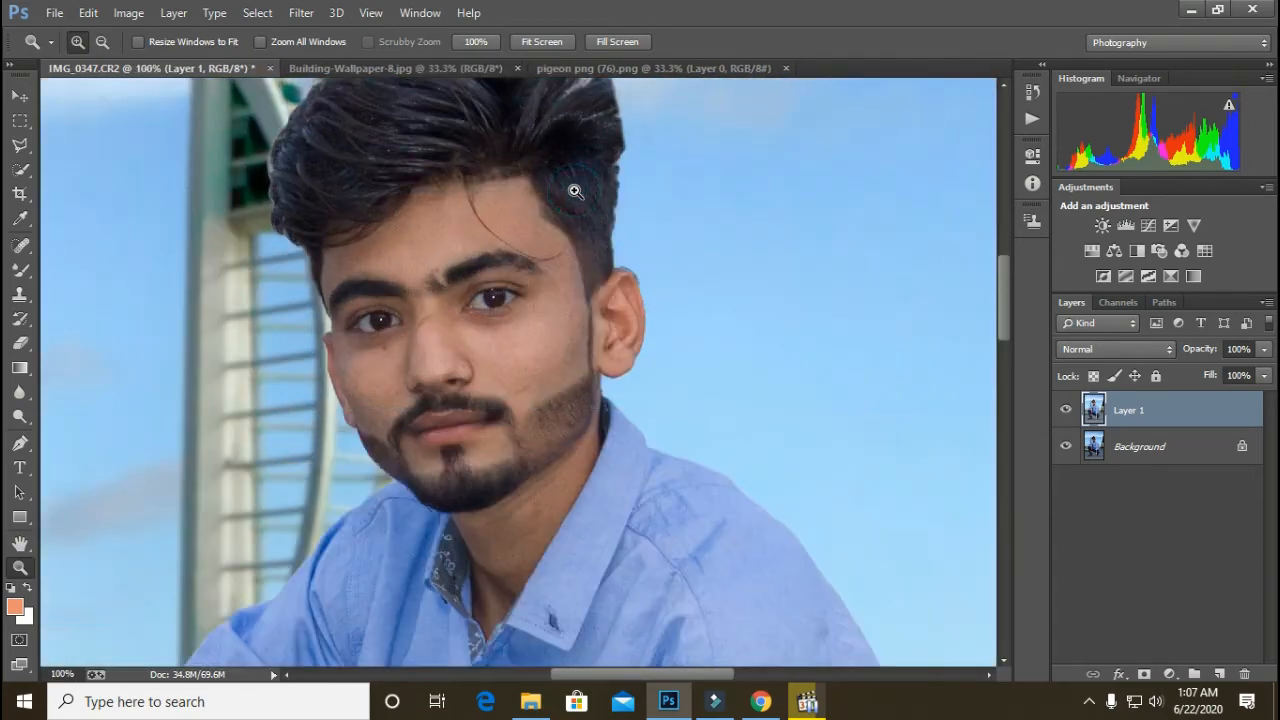
click(575, 190)
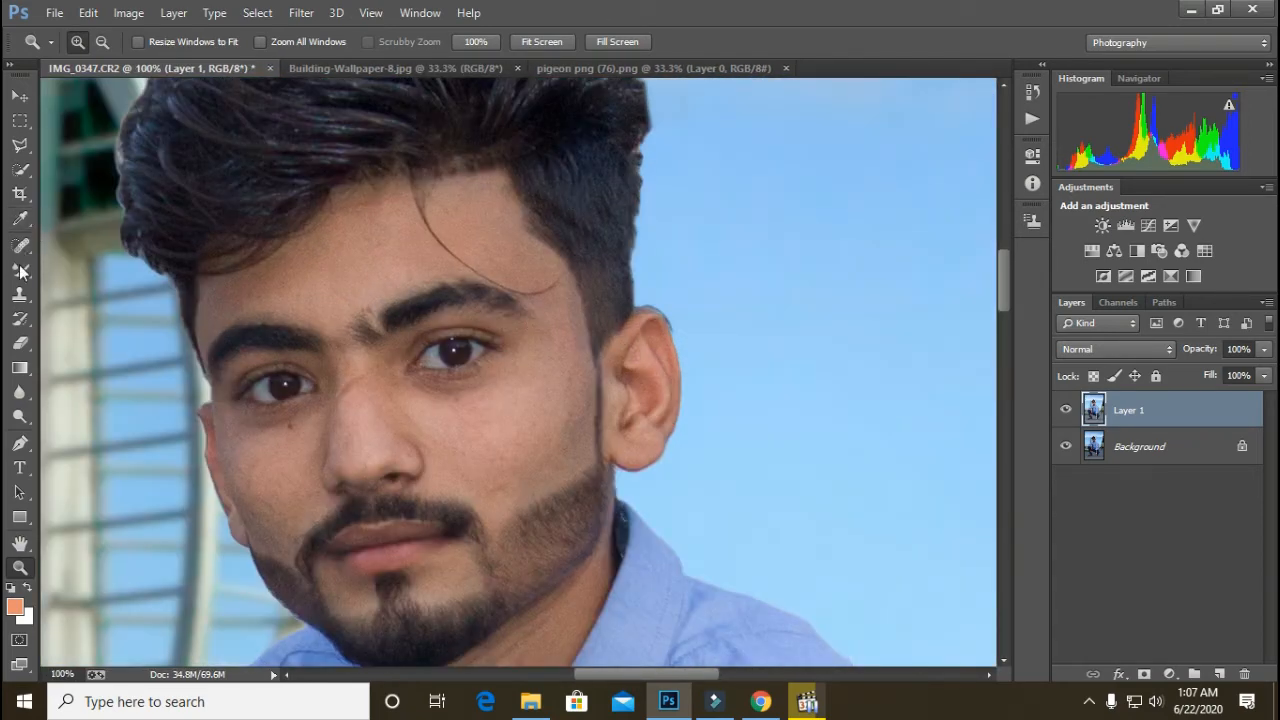
key(b)
key(bracketleft)
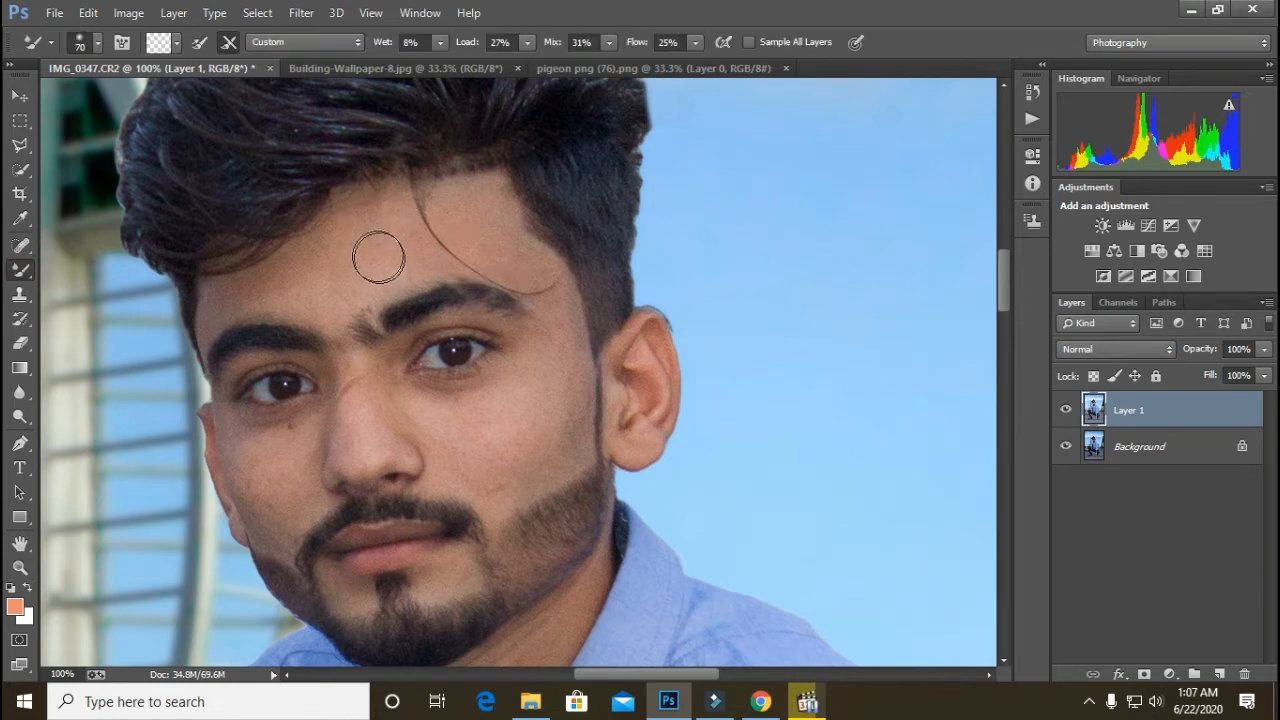
click(20, 245)
drag(418, 190, 457, 258)
drag(455, 264, 558, 281)
key(bracketright)
key(bracketright)
key(bracketright)
drag(443, 202, 415, 206)
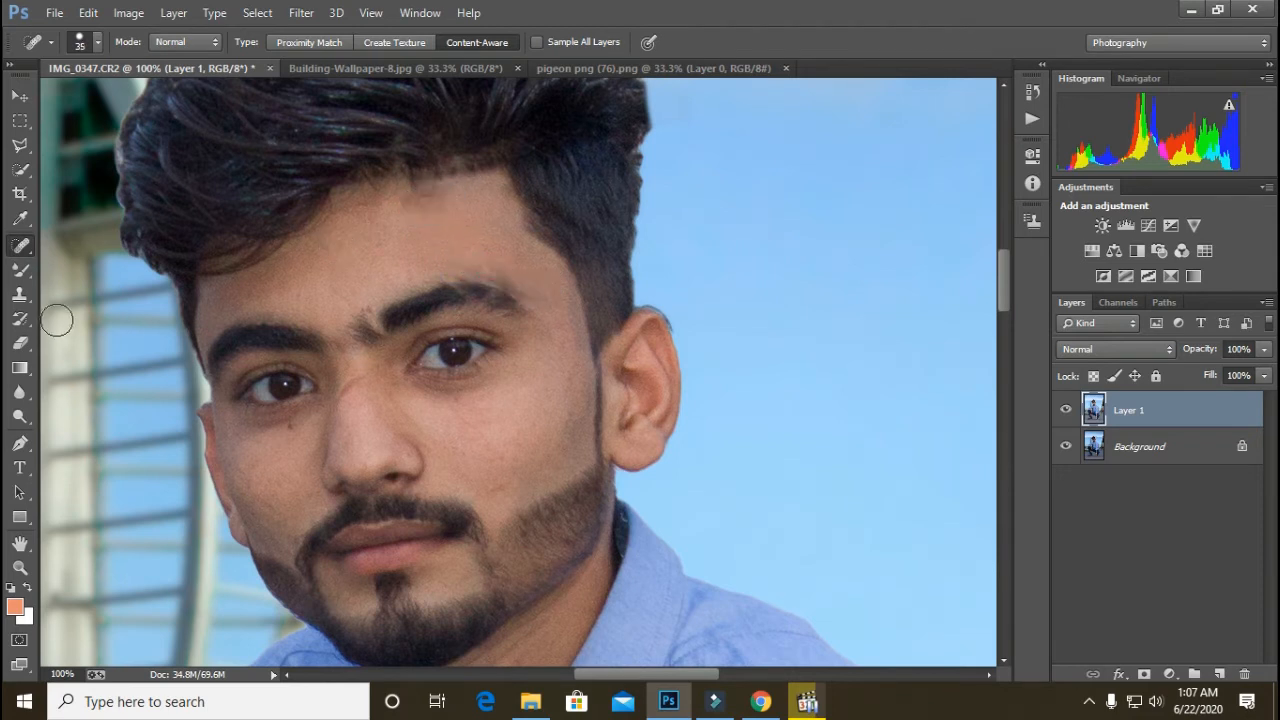
- Smooth the skin on the man's forehead with the Mixer Brush at Wet 8%, Load 27%, Mix 31% and Flow 25%
click(20, 270)
mouse_move(374, 251)
mouse_down()
mouse_move(437, 209)
mouse_move(490, 196)
mouse_move(492, 221)
mouse_move(412, 230)
mouse_up()
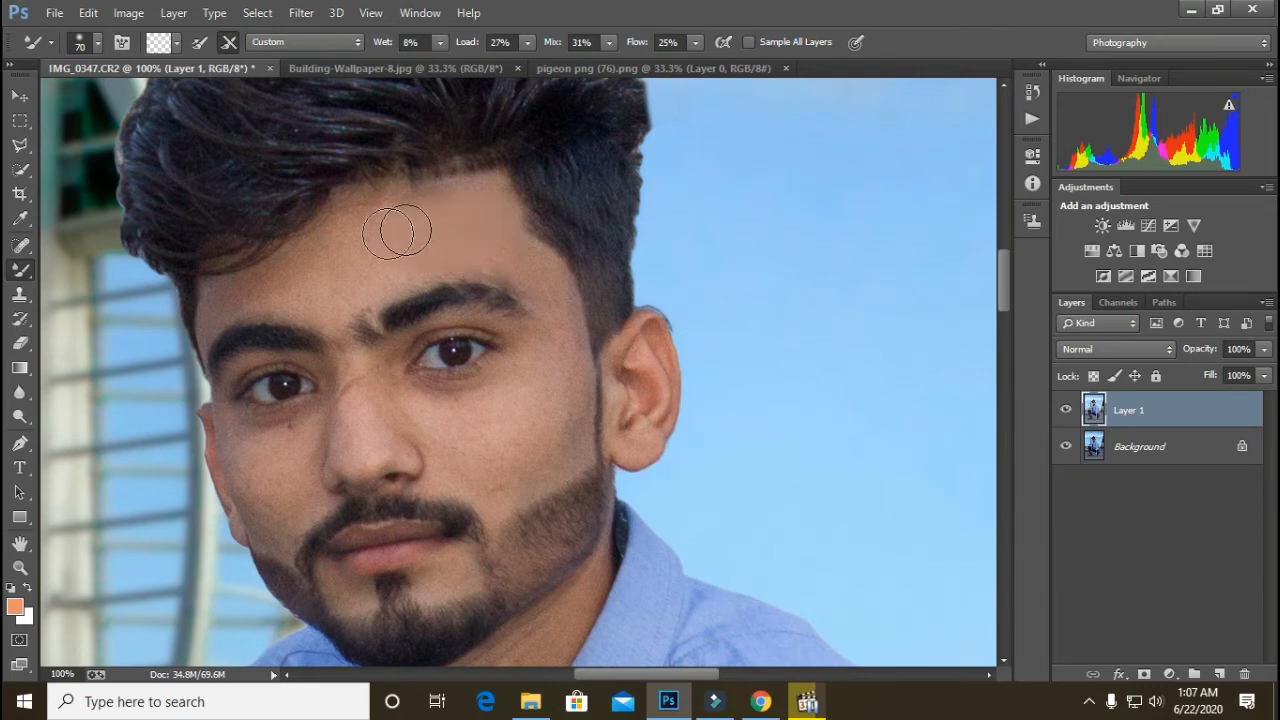
key(bracketleft)
key(bracketleft)
drag(549, 288, 541, 270)
key(bracketright)
key(bracketright)
- Blend the skin on the man's cheeks and nose with a soft Mixer Brush of about 70 px and 0% hardness
right_click(562, 380)
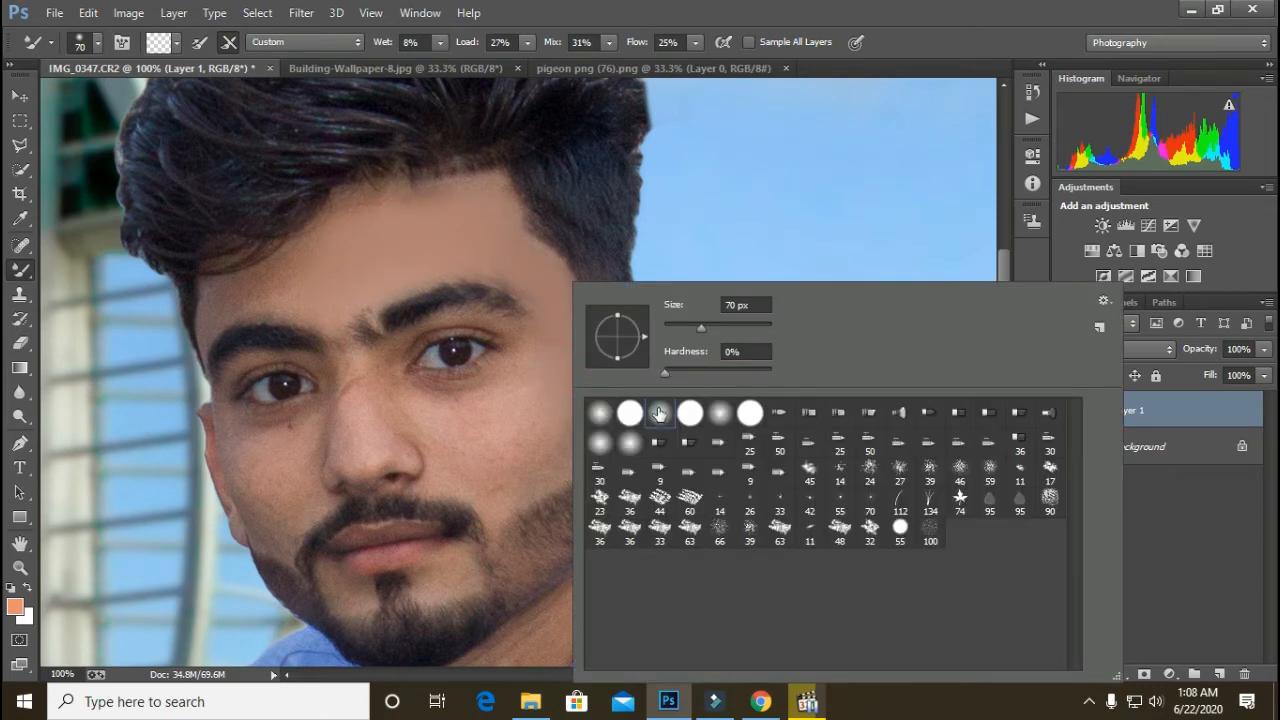
click(673, 374)
click(540, 384)
key(bracketright)
drag(470, 410, 536, 406)
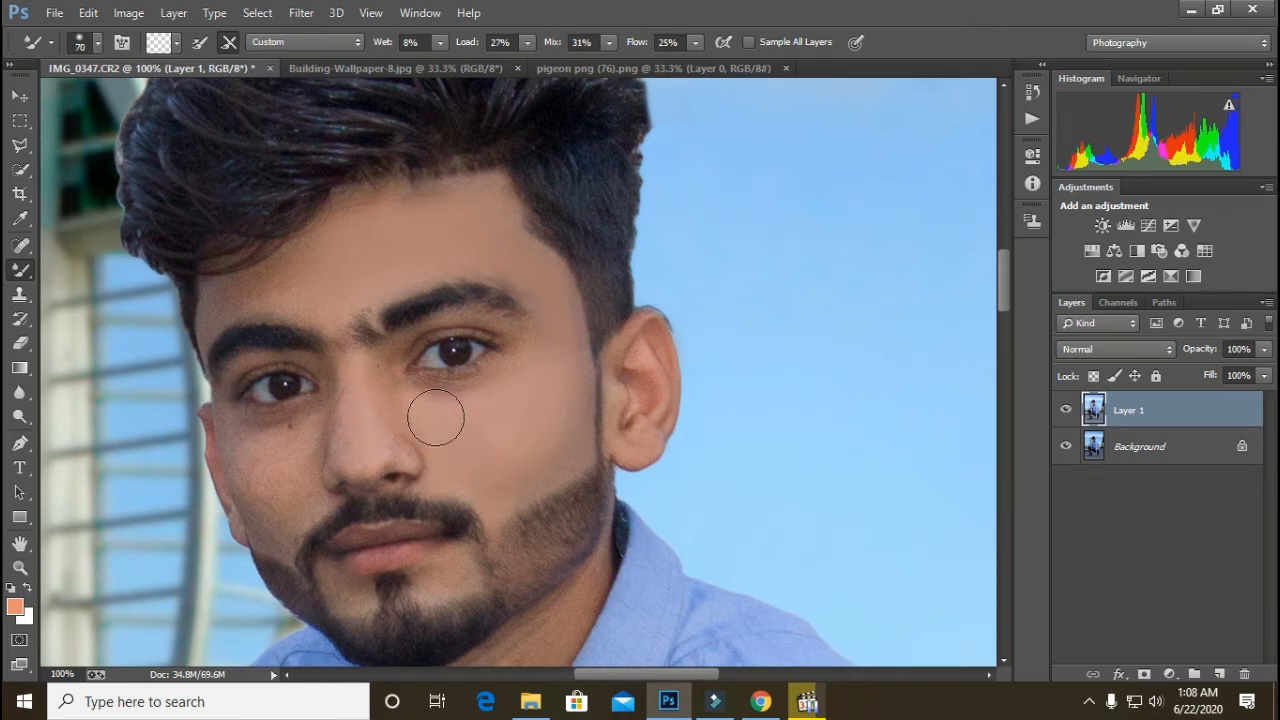
drag(369, 425, 603, 303)
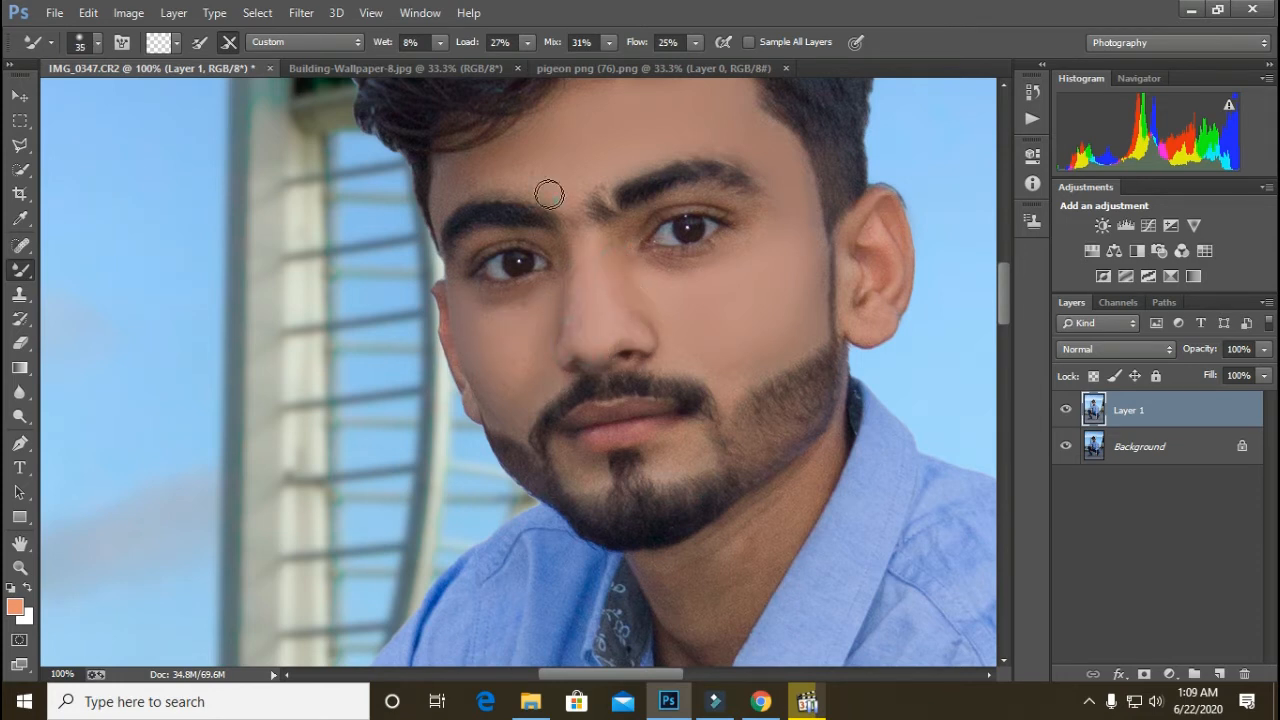
- Smooth the small skin areas around the man's mouth with a smaller Mixer Brush
key(bracketleft)
click(588, 435)
click(657, 423)
key(bracketright)
- Smooth the skin on the man's neck with the Mixer Brush at 45 px
scroll(759, 334, down, 3)
key(bracketright)
key(bracketright)
key(bracketright)
mouse_move(794, 262)
mouse_down()
mouse_move(661, 359)
mouse_move(757, 321)
mouse_move(706, 423)
mouse_up()
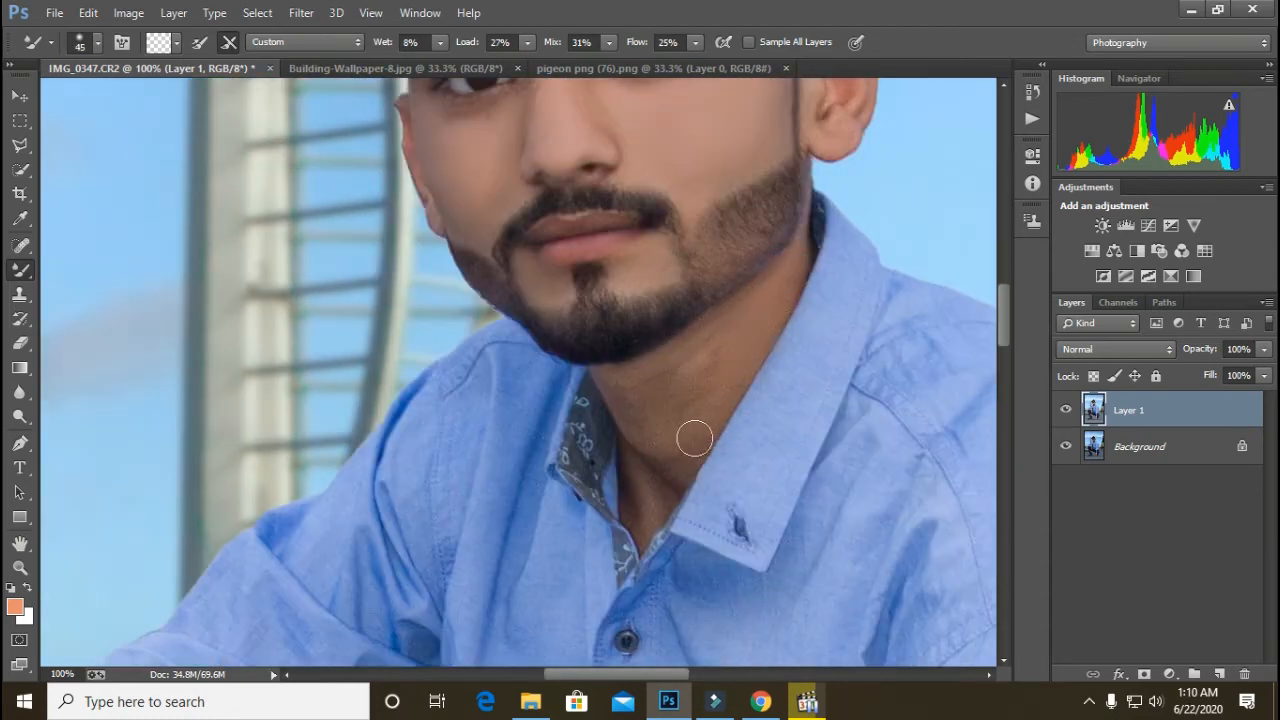
- Set the Mixer Brush Mix to 15% and smooth the skin on the bare forearm and hand with a brush up to 80 px
key(bracketright)
key(bracketright)
key(bracketright)
key(bracketright)
key(bracketright)
click(611, 42)
drag(609, 64, 593, 64)
key(bracketleft)
key(bracketleft)
key(bracketleft)
drag(548, 424, 660, 90)
key(bracketright)
key(bracketright)
key(bracketright)
key(bracketright)
key(bracketright)
key(bracketright)
key(bracketright)
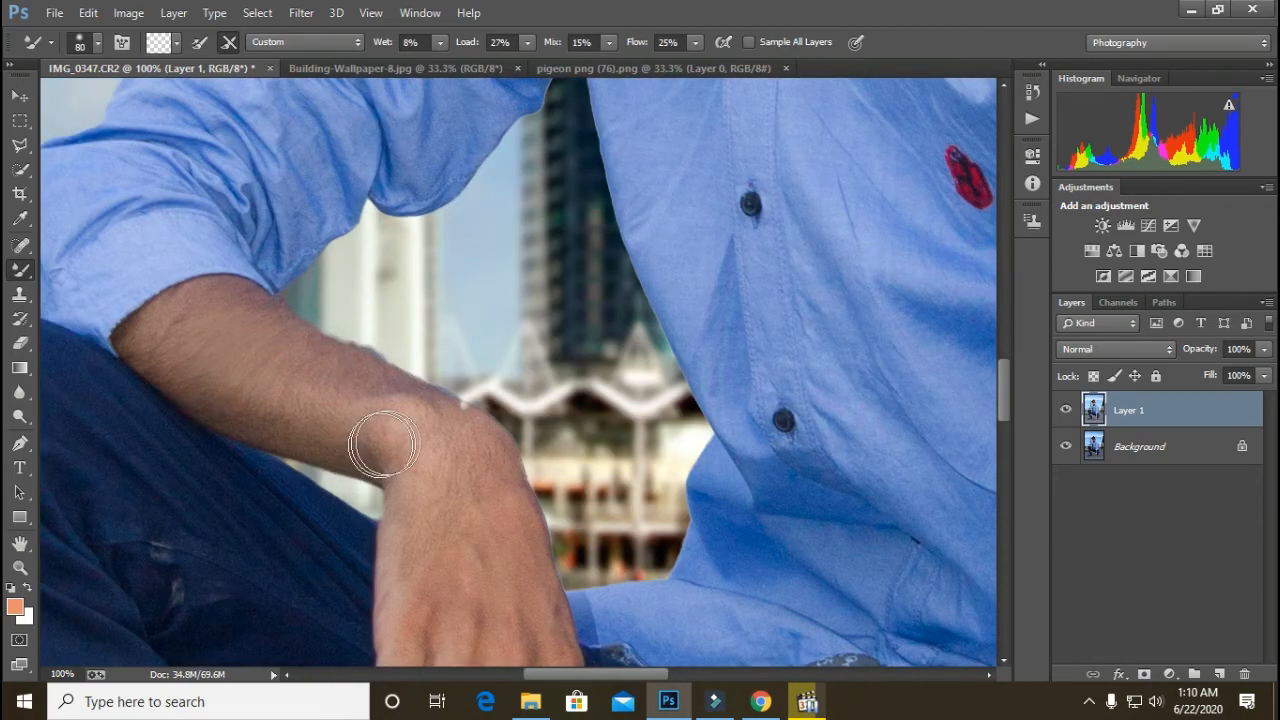
- Smooth the ankle skin between the trouser hem and the shoe with the Mixer Brush at 60 px
scroll(370, 445, down, 12)
key(bracketleft)
key(bracketleft)
key(bracketleft)
key(bracketleft)
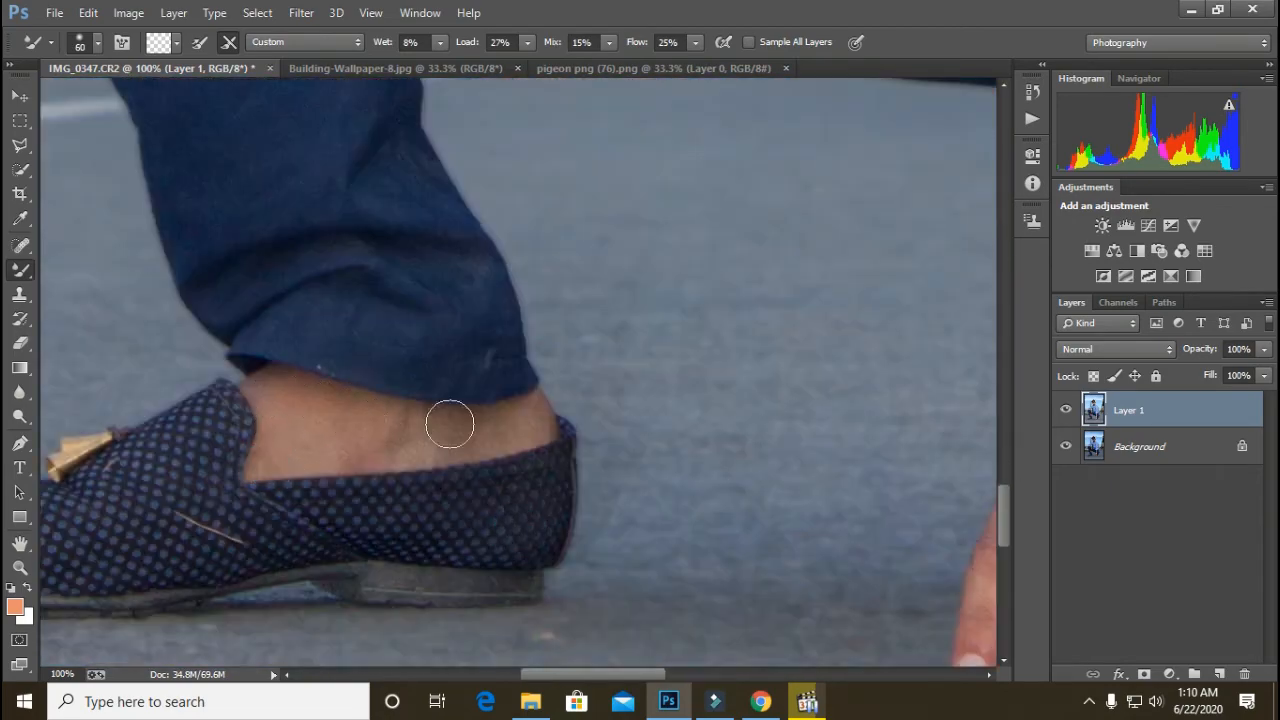
- Brighten areas of the man with long strokes of an enlarged Dodge tool brush
key(z)
alt+click(383, 460)
click(20, 416)
key(bracketright)
key(bracketright)
key(bracketright)
key(bracketright)
key(bracketright)
key(bracketright)
key(bracketright)
drag(322, 428, 462, 446)
drag(740, 480, 240, 511)
drag(440, 140, 596, 491)
key(z)
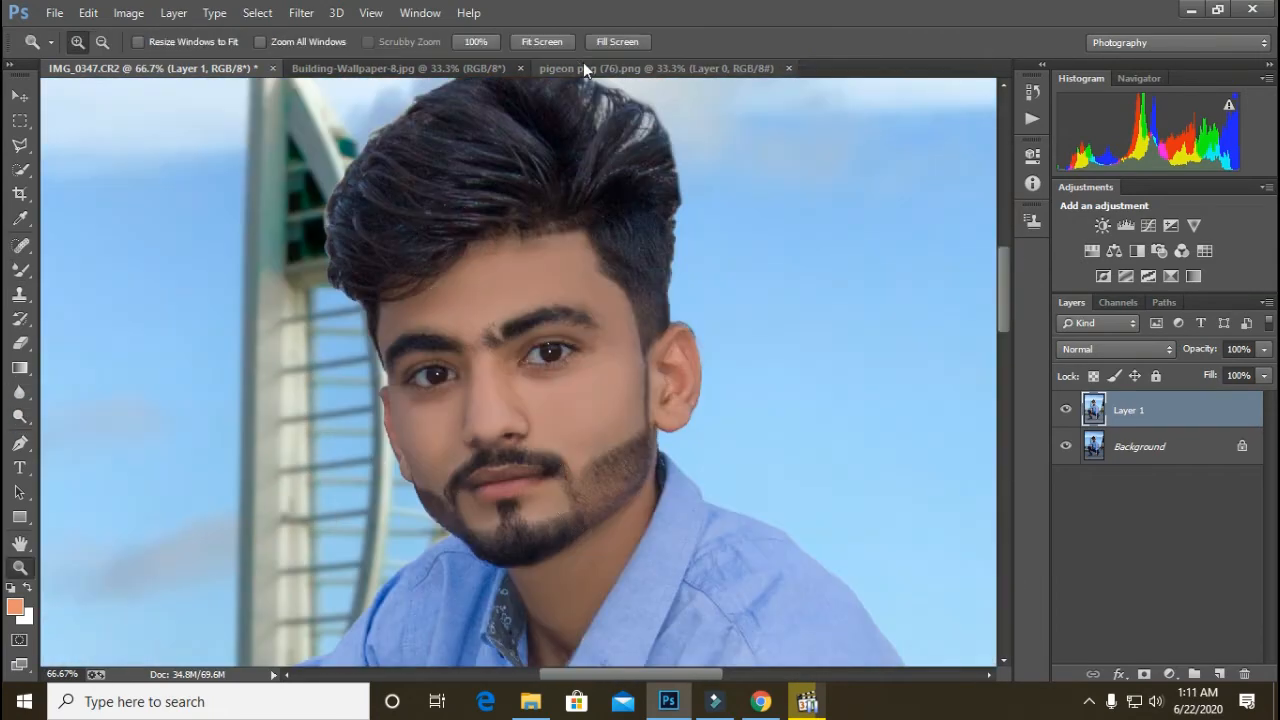
- Switch to File Explorer and open the "100 background by newton clicks 1" folder inside background on the Edit pics (I:) drive
click(560, 42)
click(668, 701)
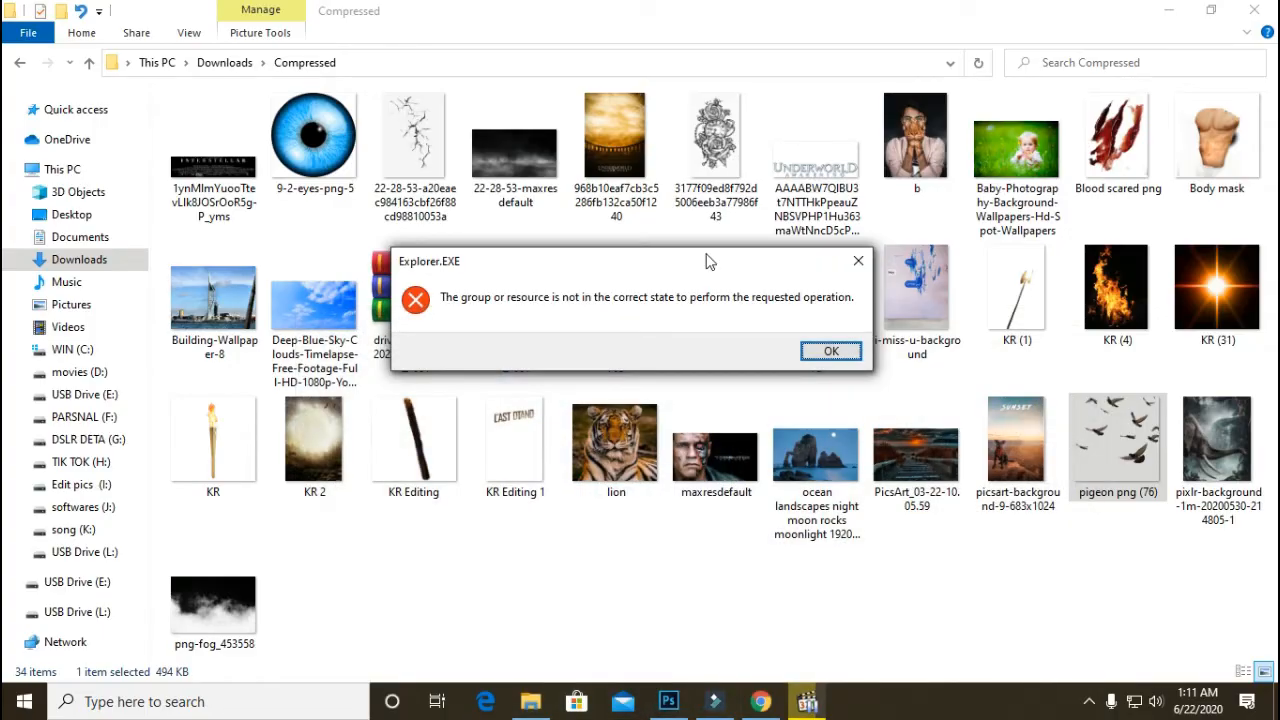
click(829, 351)
click(74, 507)
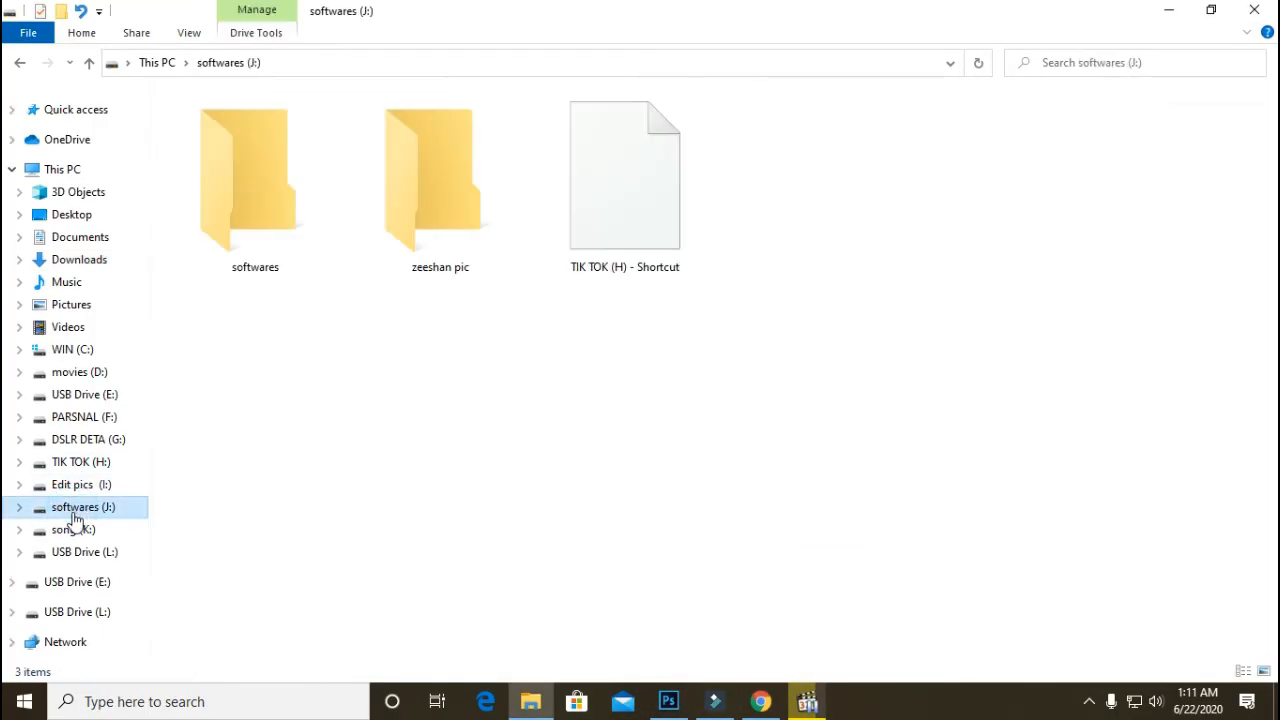
click(73, 529)
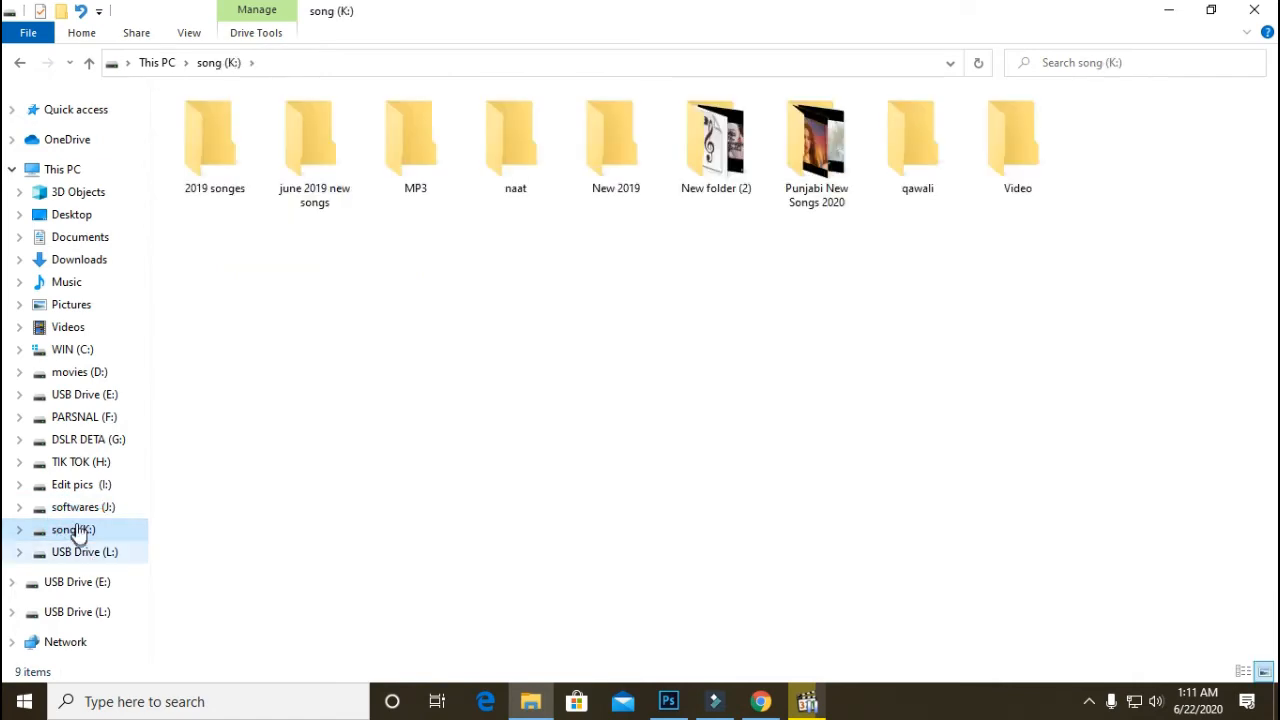
click(74, 484)
double_click(247, 121)
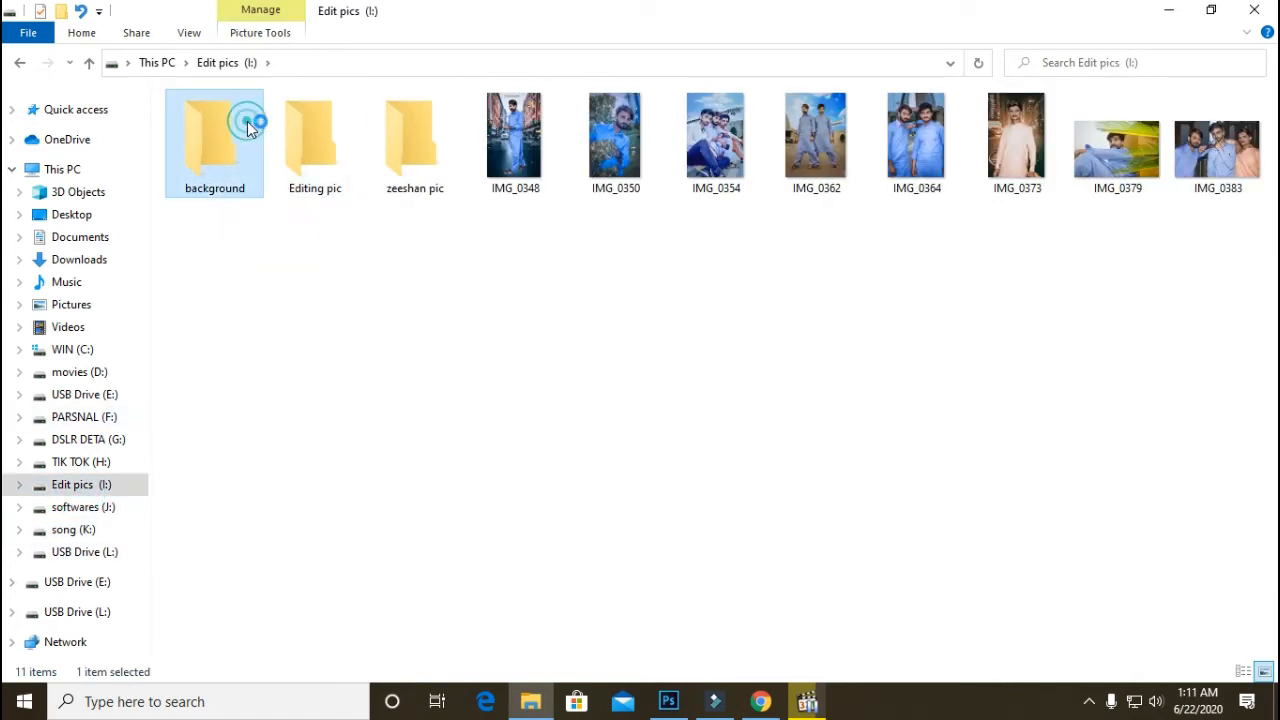
click(290, 144)
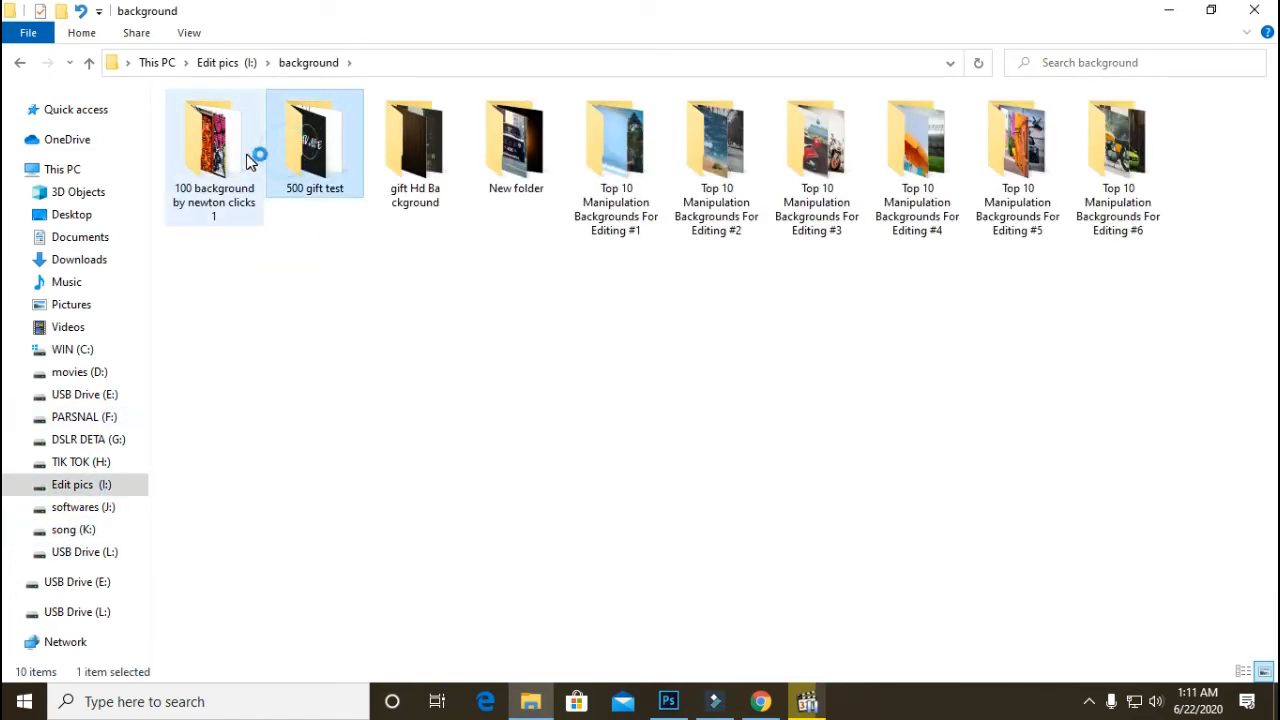
key(Return)
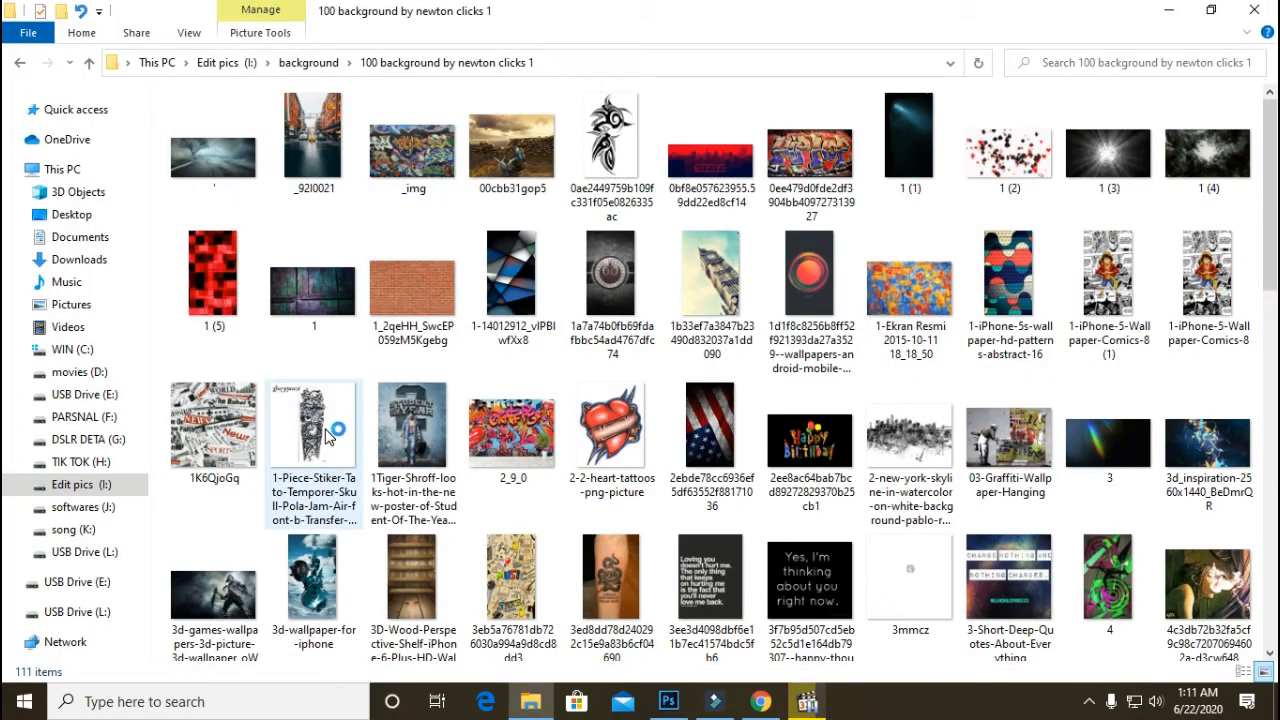
- Place the 1-Piece-Stiker-Tato skull tattoo image into the composite through Camera Raw and position it over the forearm with the watch
drag(327, 437, 516, 455)
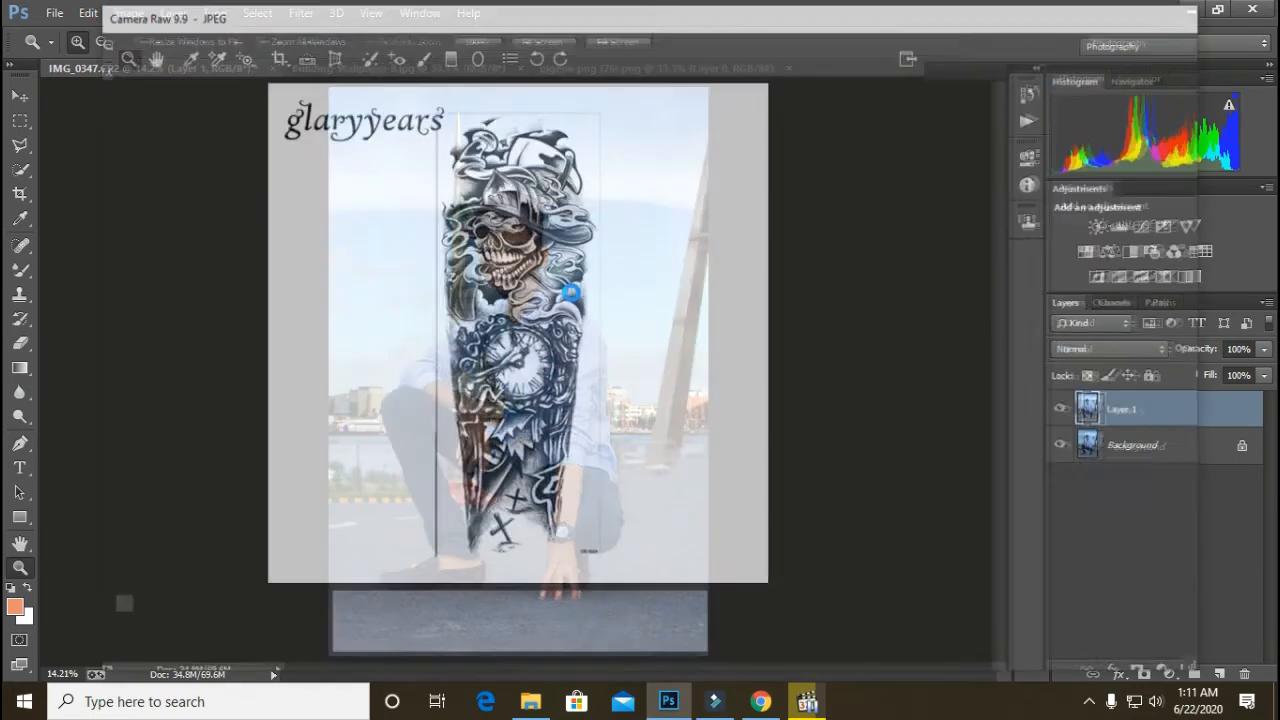
click(1048, 646)
drag(542, 400, 589, 537)
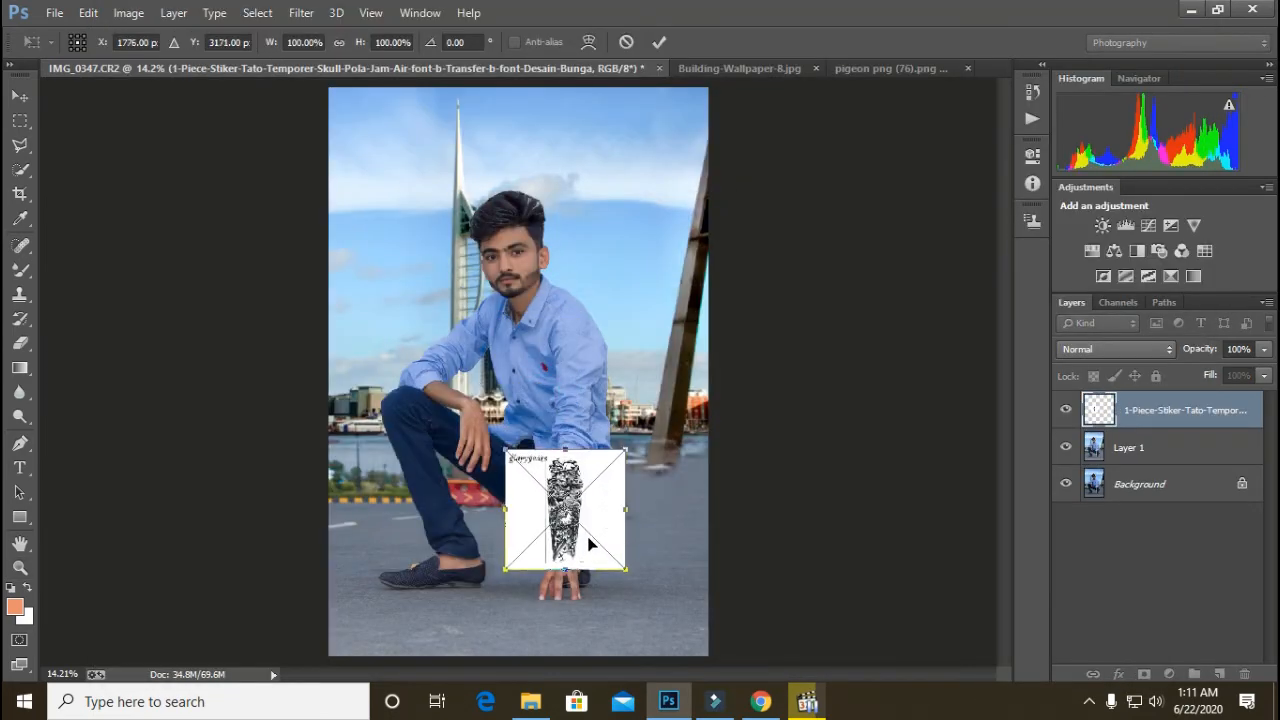
key(ctrl+space)
ctrl+click(589, 539)
click(589, 538)
click(589, 538)
click(589, 538)
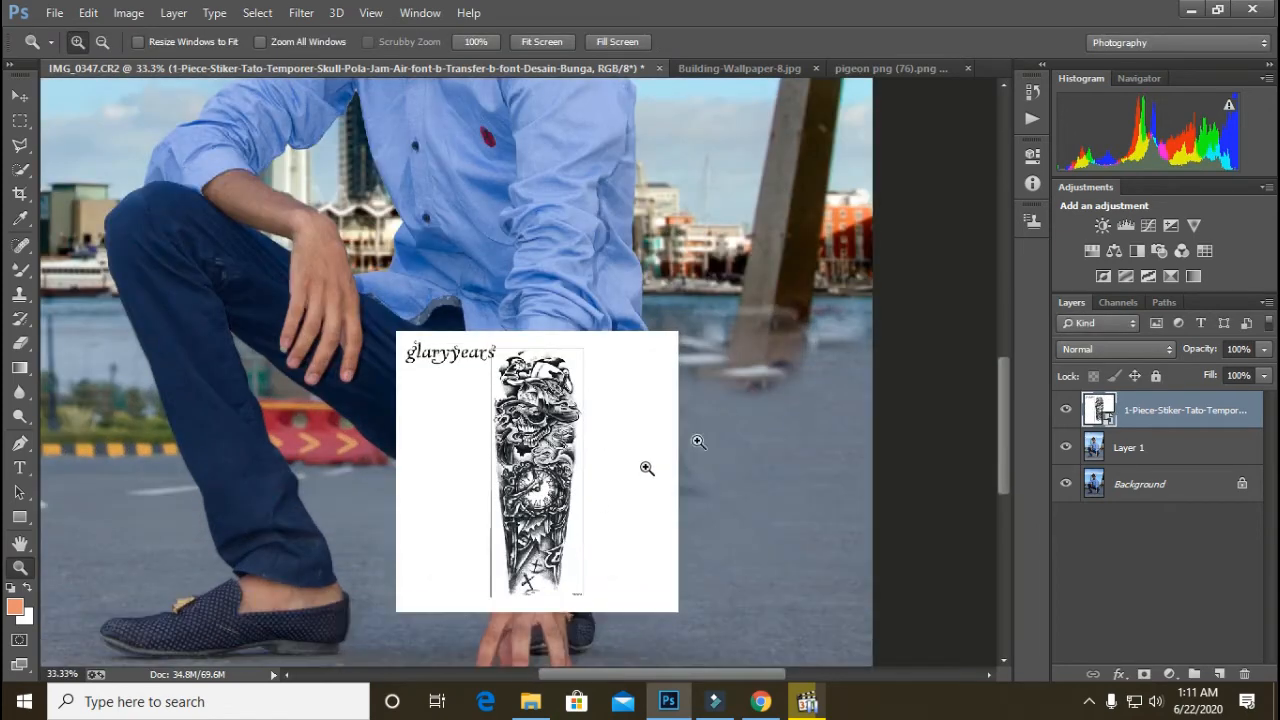
- Set the tattoo layer's blend mode to Multiply and rasterize the layer
click(1110, 345)
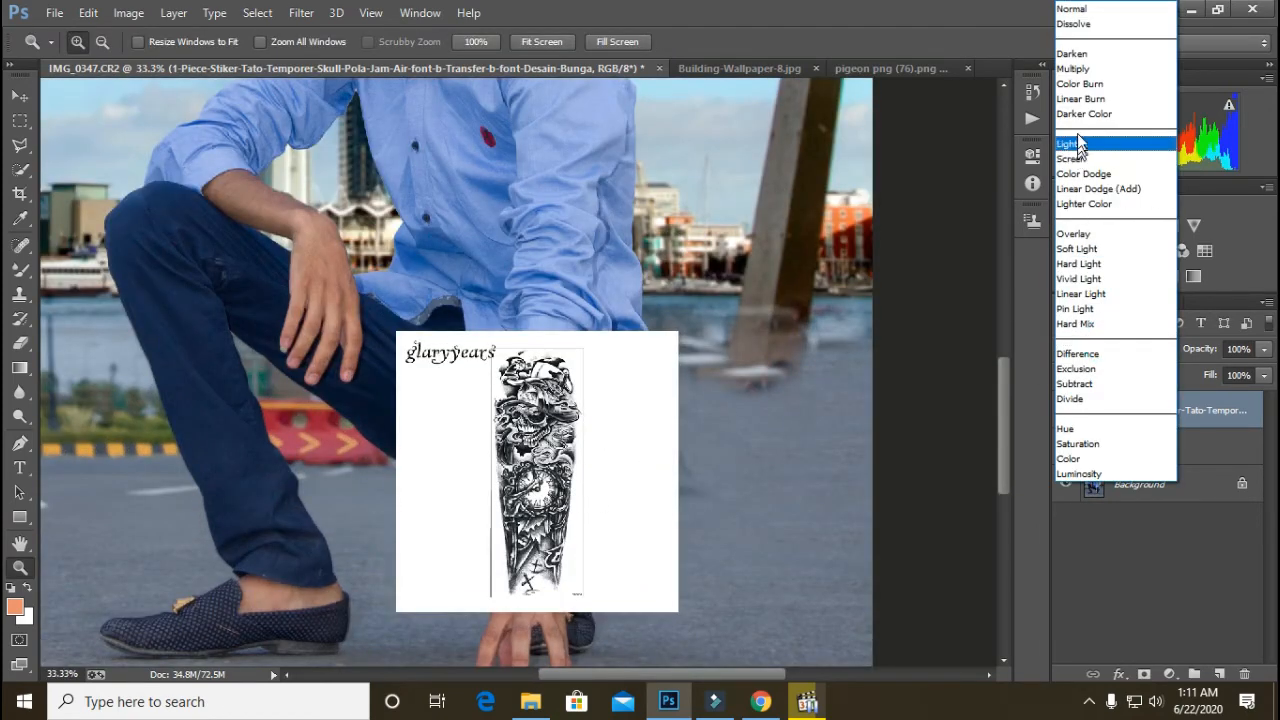
click(1074, 69)
click(558, 469)
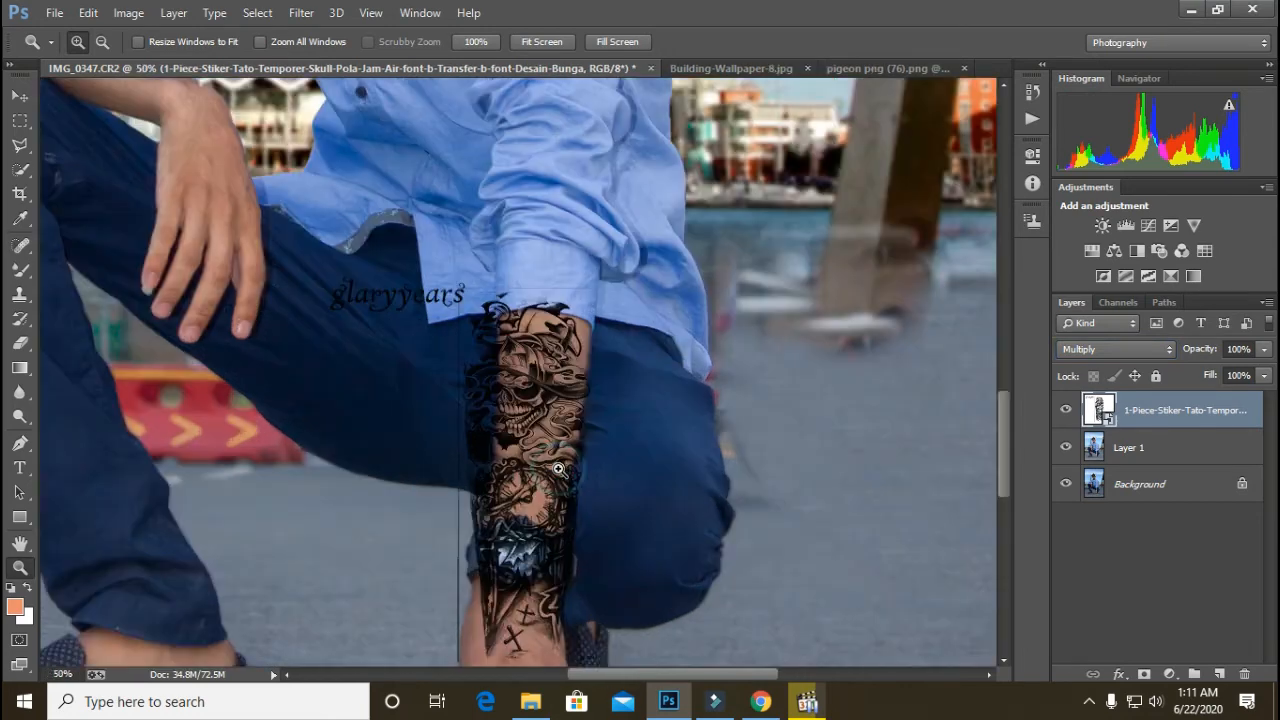
click(20, 244)
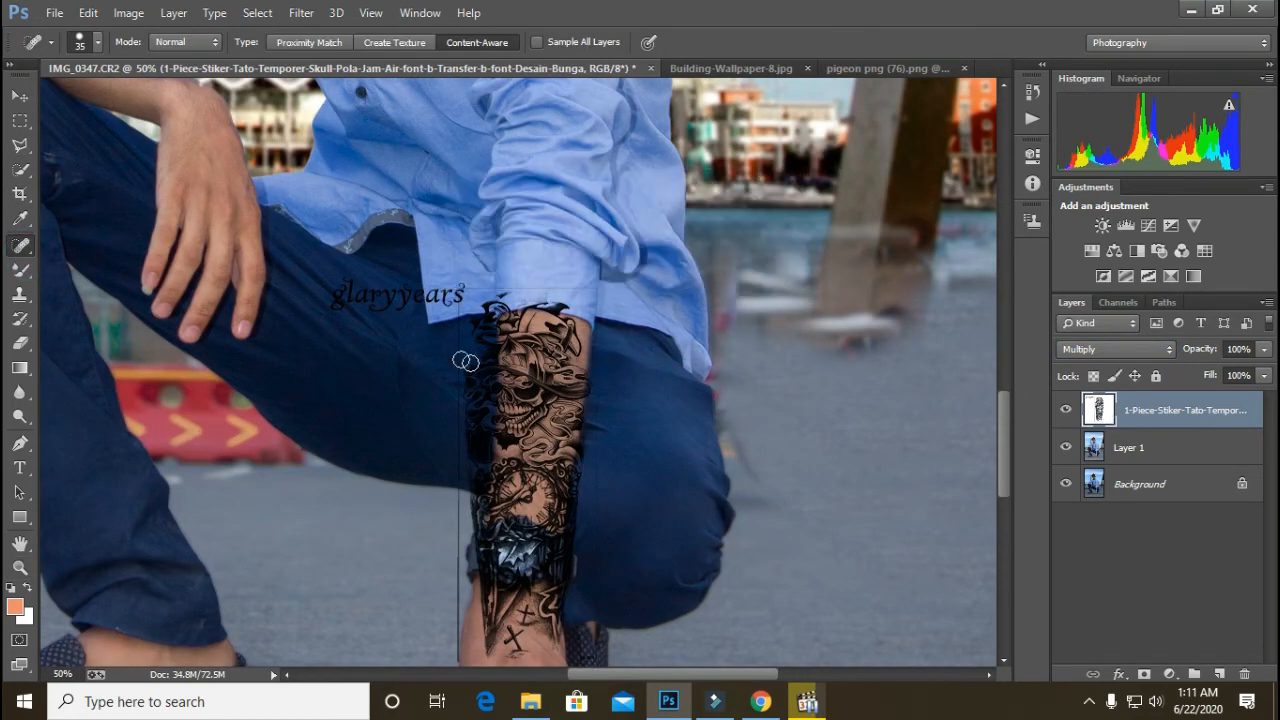
- Try the tattoo layer at 25% opacity, then set it to Normal blend mode at 45% opacity
click(1266, 350)
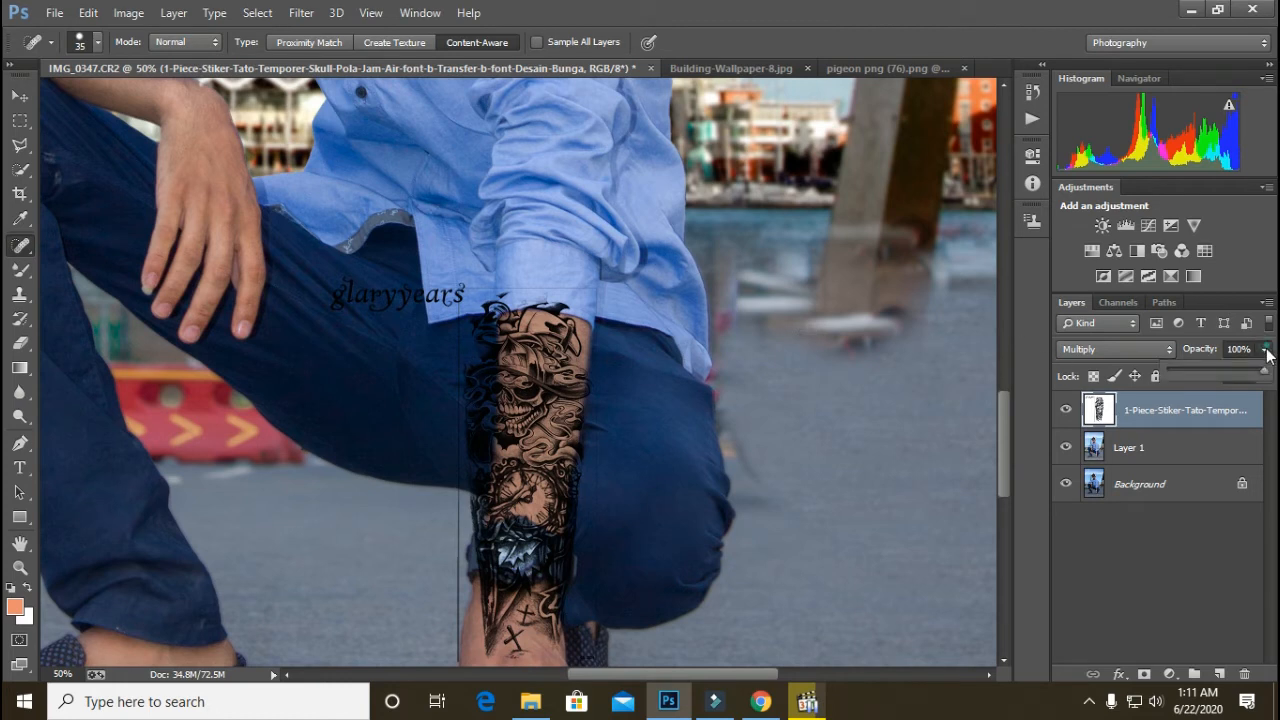
drag(1233, 374, 1192, 371)
click(1140, 349)
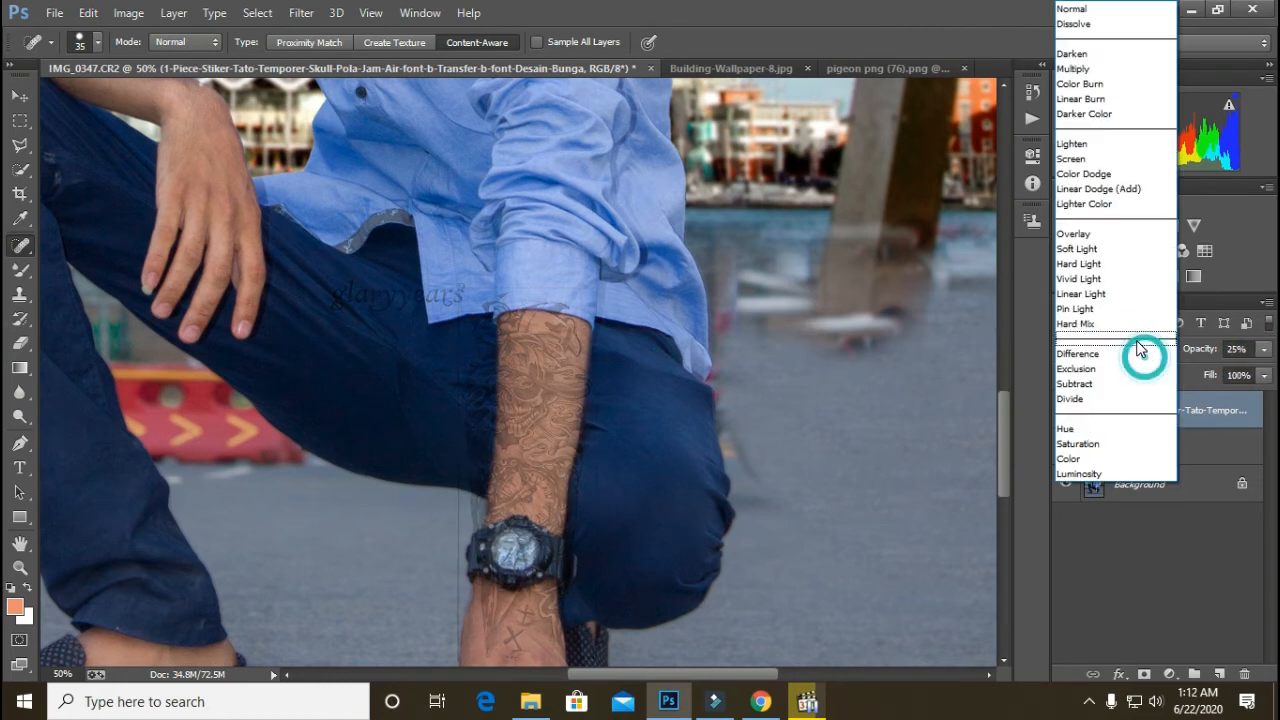
click(1072, 9)
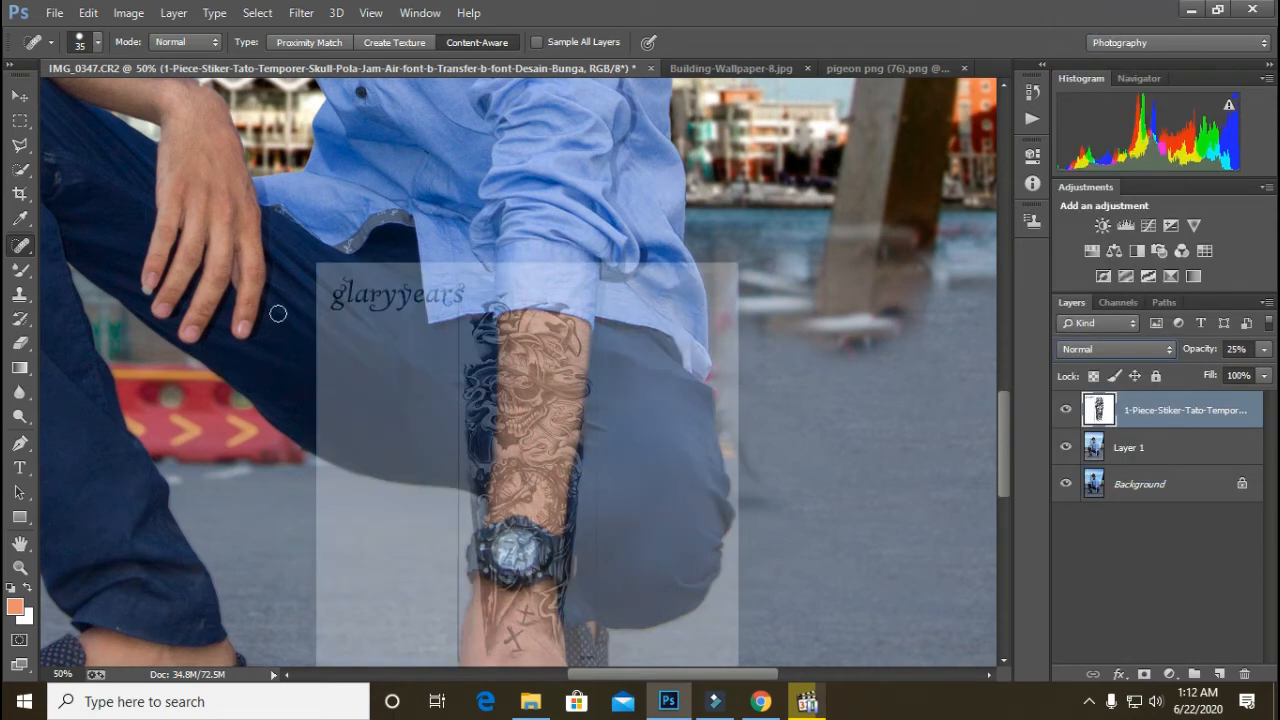
drag(1207, 353, 1227, 353)
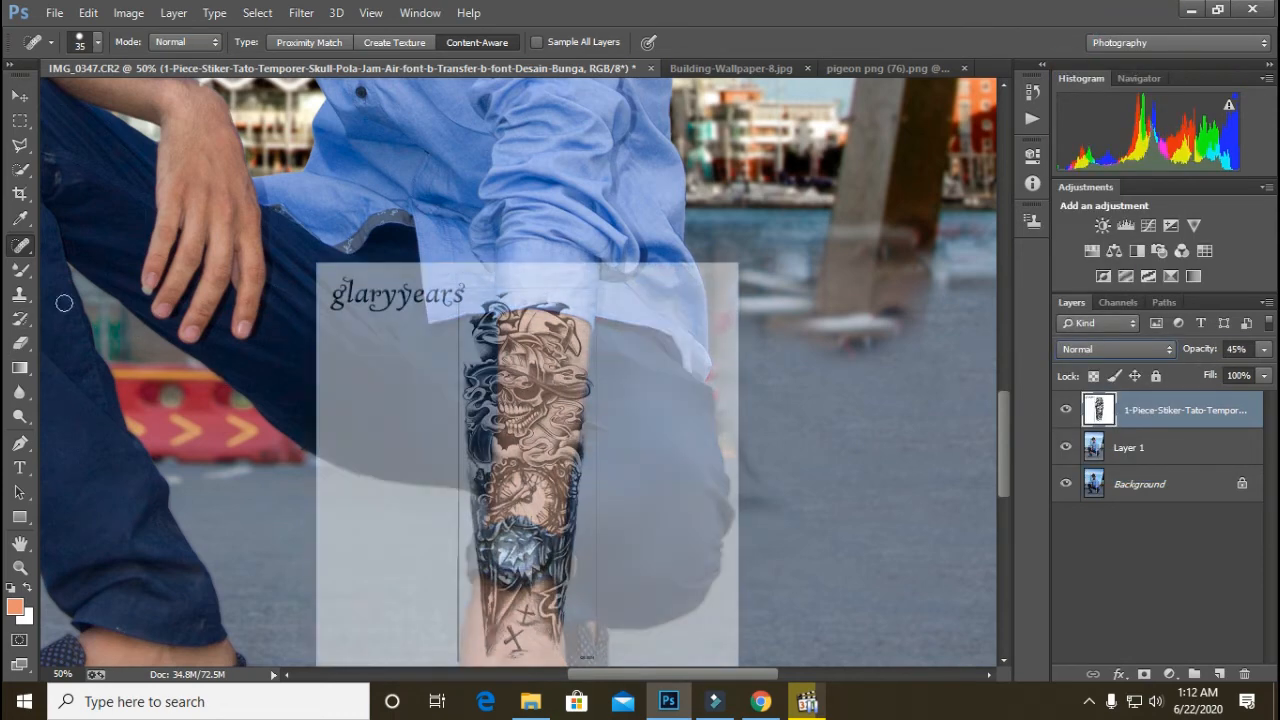
- Erase the "glaryyears" lettering and surrounding white from the tattoo layer with a 125 px Eraser at 100% opacity and flow
click(20, 342)
mouse_move(400, 290)
mouse_down()
mouse_move(340, 341)
mouse_move(381, 273)
mouse_move(369, 323)
mouse_move(330, 278)
mouse_up()
drag(337, 53, 342, 62)
drag(260, 39, 325, 58)
right_click(369, 251)
mouse_move(354, 350)
mouse_down()
mouse_move(514, 261)
mouse_move(615, 262)
mouse_up()
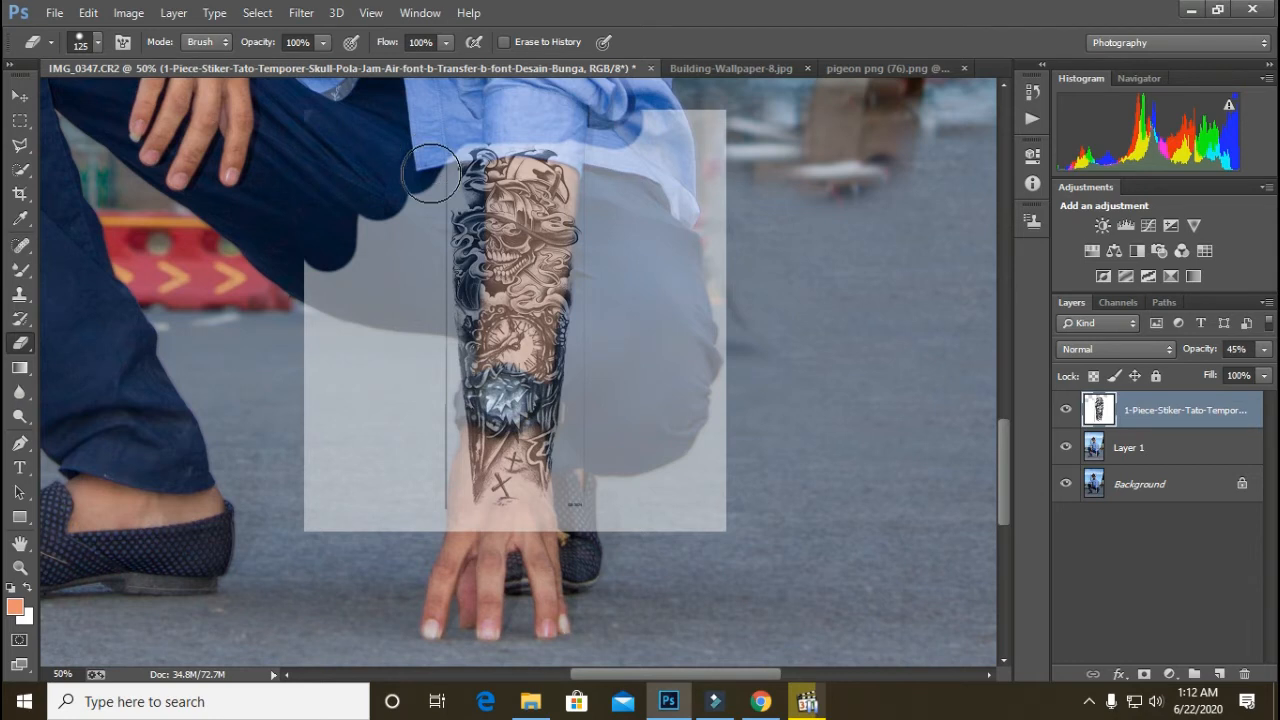
- Erase parts of the tattoo image beside the forearm and over the hand, reducing the Eraser to 80 px
mouse_move(431, 173)
mouse_down()
mouse_move(414, 300)
mouse_move(371, 234)
mouse_move(395, 425)
mouse_up()
key(bracketleft)
key(bracketleft)
mouse_move(509, 503)
mouse_down()
mouse_move(485, 480)
mouse_move(493, 473)
mouse_up()
mouse_move(551, 527)
mouse_down()
mouse_move(583, 477)
mouse_move(610, 348)
mouse_up()
- Set the tattoo layer back to Multiply blend mode at 63% opacity
click(1140, 349)
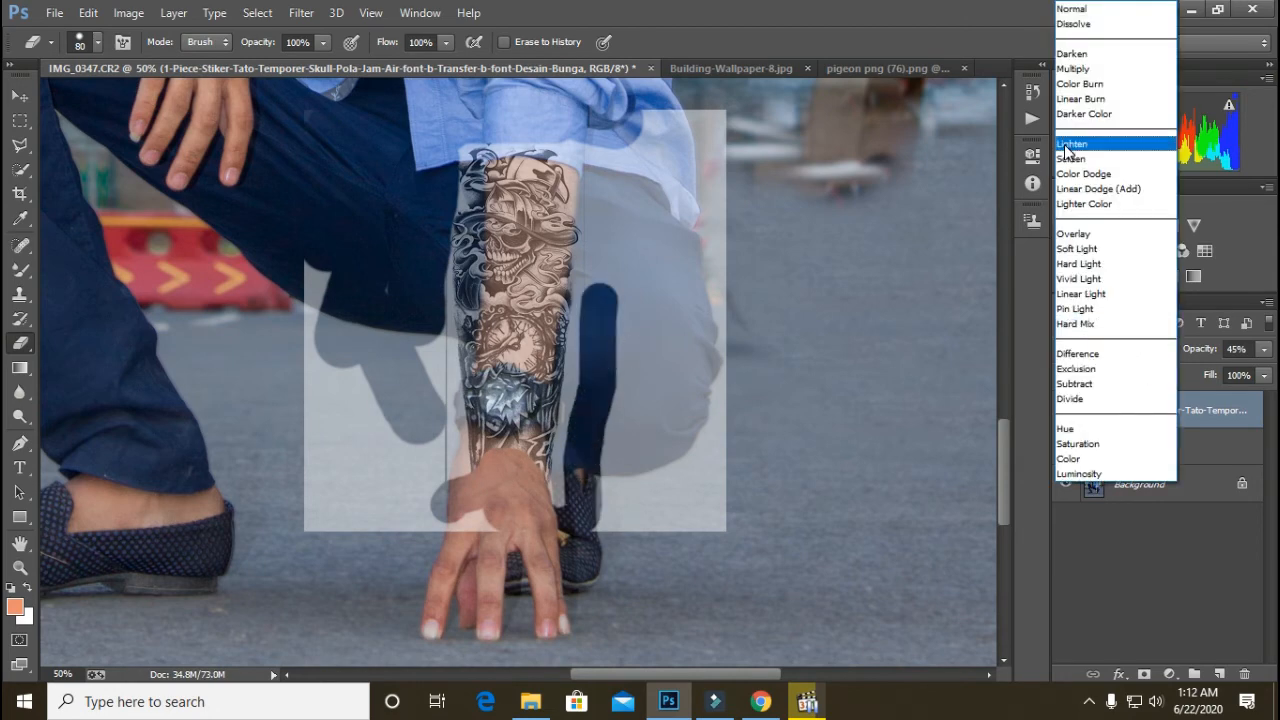
click(1073, 68)
drag(1192, 358, 1212, 358)
- Free-transform the tattoo to about 3° rotation and 98% width, aligning it with the forearm
key(ctrl+t)
drag(742, 327, 788, 320)
drag(582, 320, 585, 306)
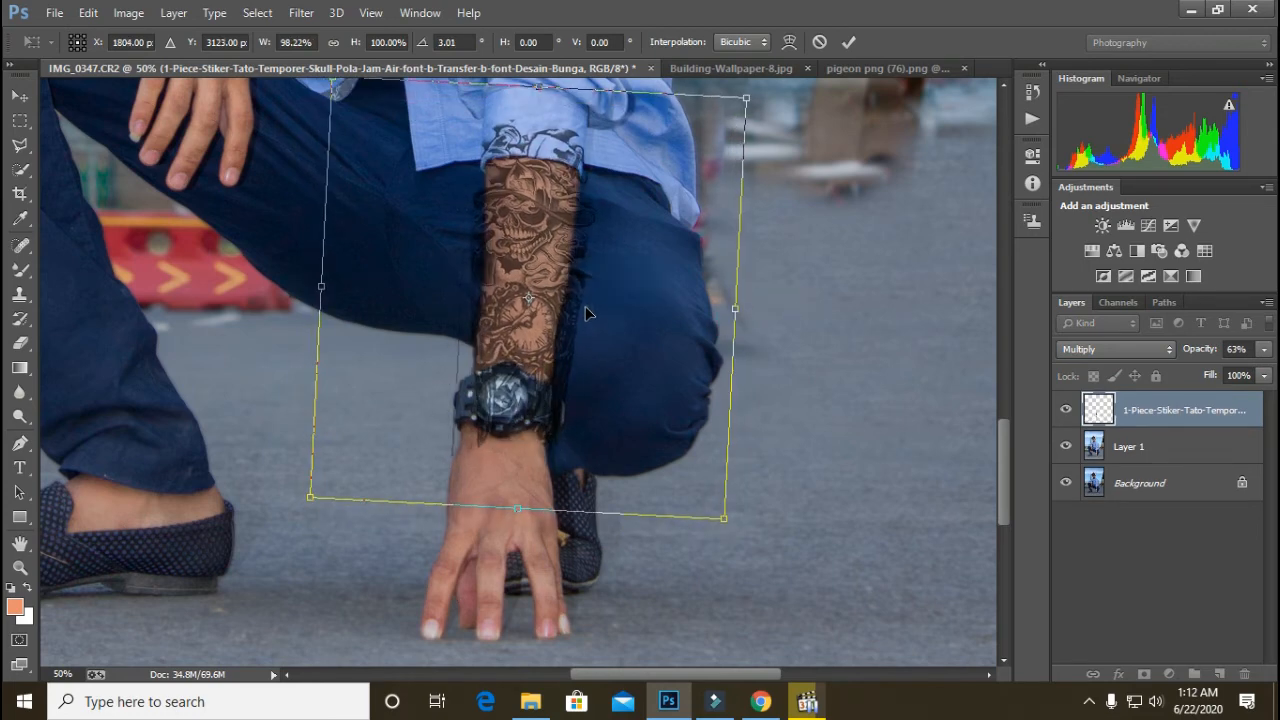
key(Return)
- Lower the tattoo layer's opacity to 19%
key(z)
click(560, 372)
click(560, 372)
click(560, 372)
mouse_move(1197, 354)
mouse_down()
mouse_move(1140, 354)
mouse_move(1220, 342)
mouse_move(1150, 347)
mouse_up()
- Outline the tattoo overflow on the trousers right of the forearm with the Polygonal Lasso, remove it from the tattoo layer and deselect
key(l)
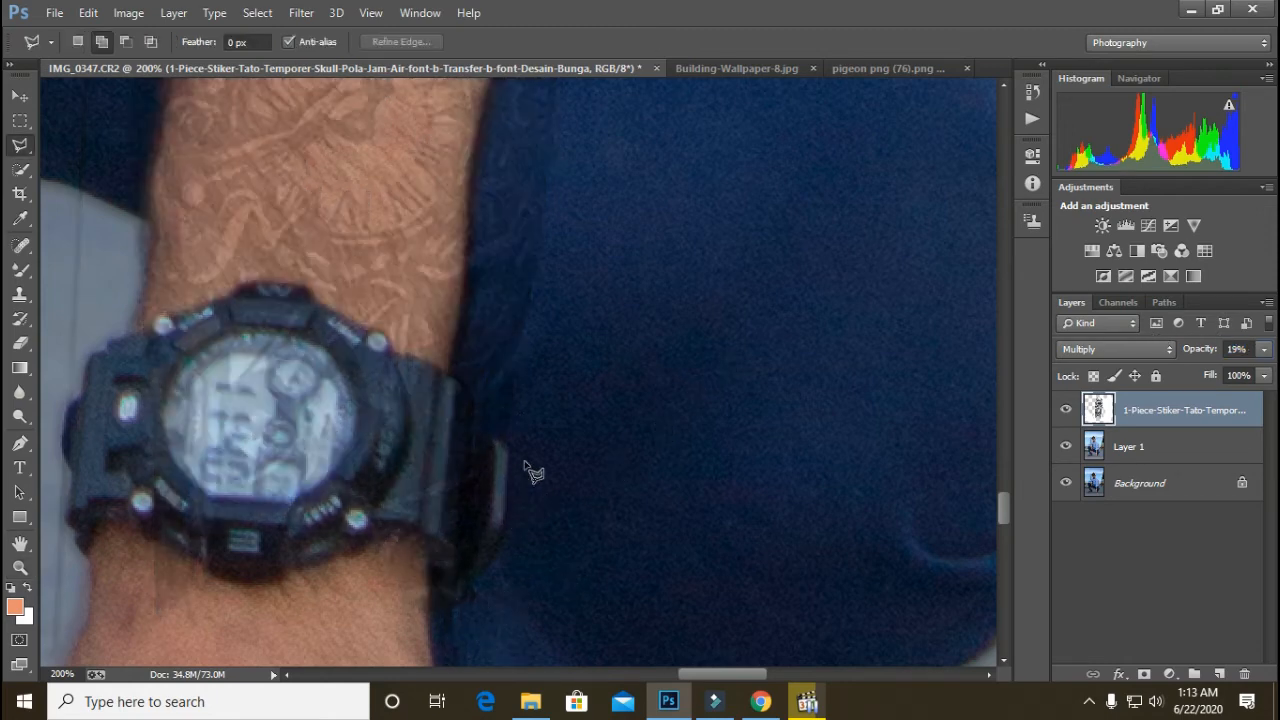
click(565, 481)
click(499, 446)
click(470, 452)
click(468, 396)
click(448, 373)
scroll(475, 212, up, 3)
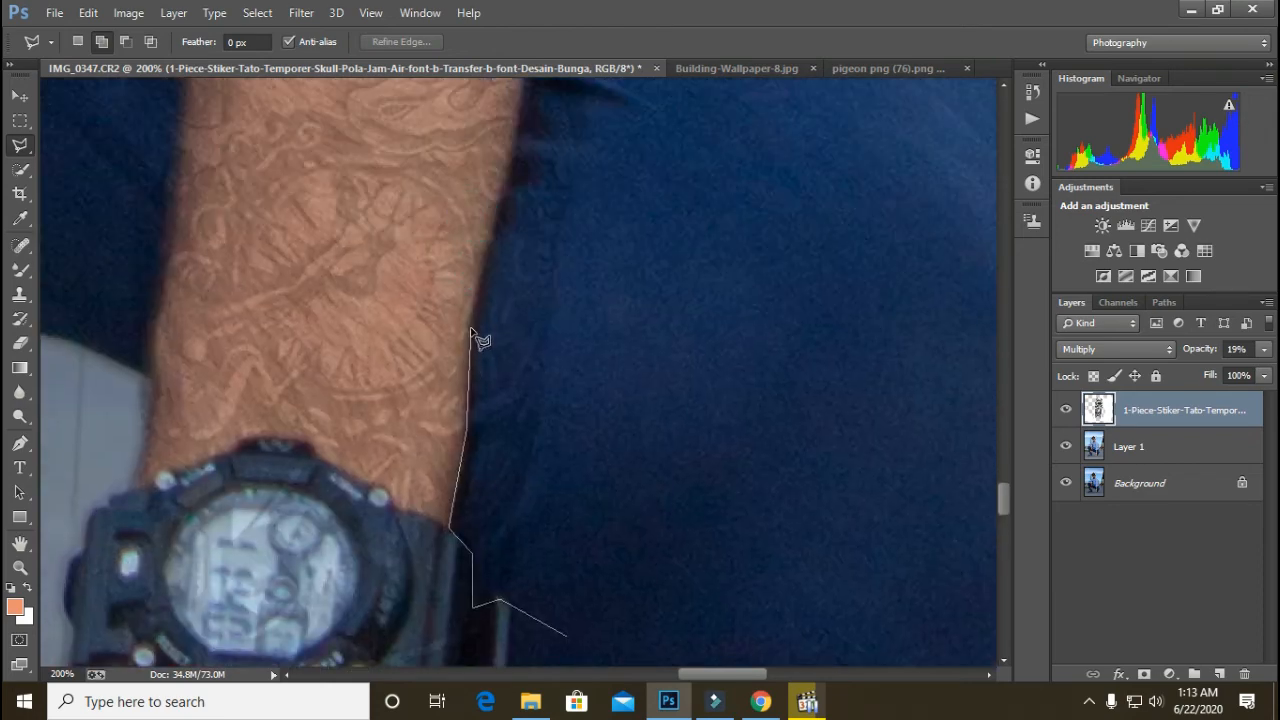
click(470, 328)
drag(500, 216, 424, 428)
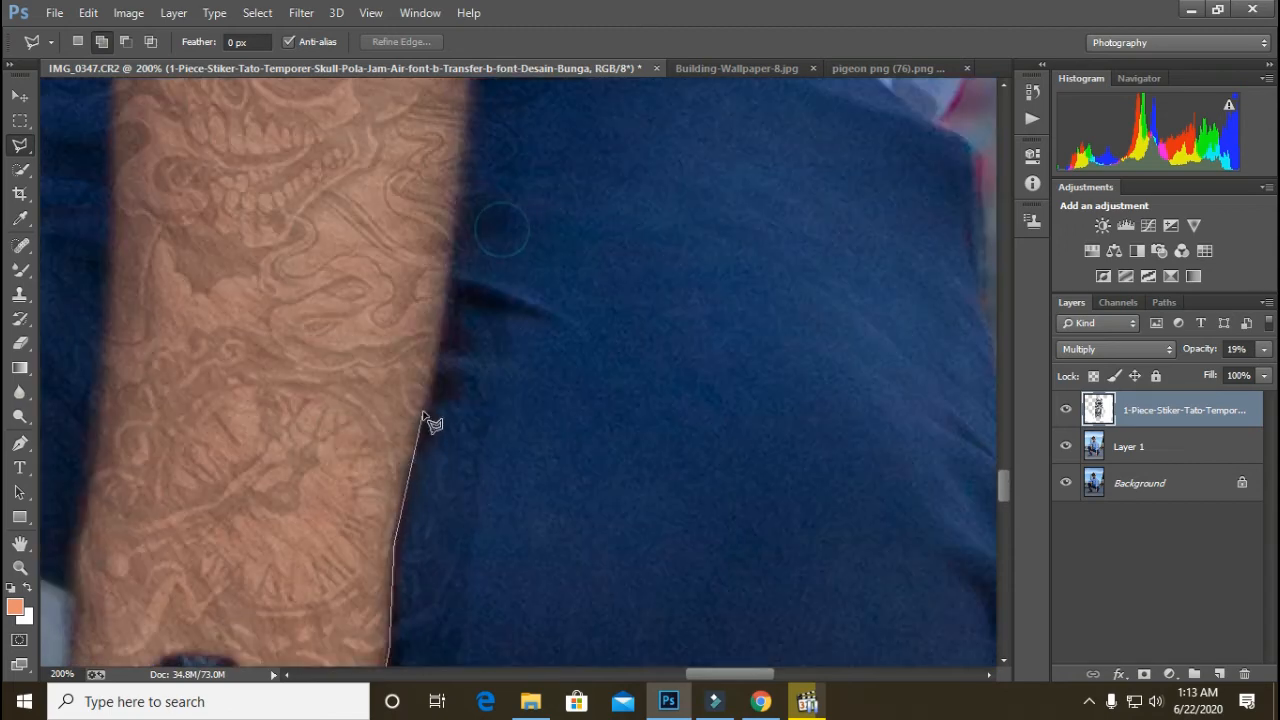
click(434, 334)
click(457, 194)
drag(466, 171, 494, 391)
click(509, 191)
drag(608, 582, 588, 108)
drag(582, 496, 617, 190)
double_click(619, 521)
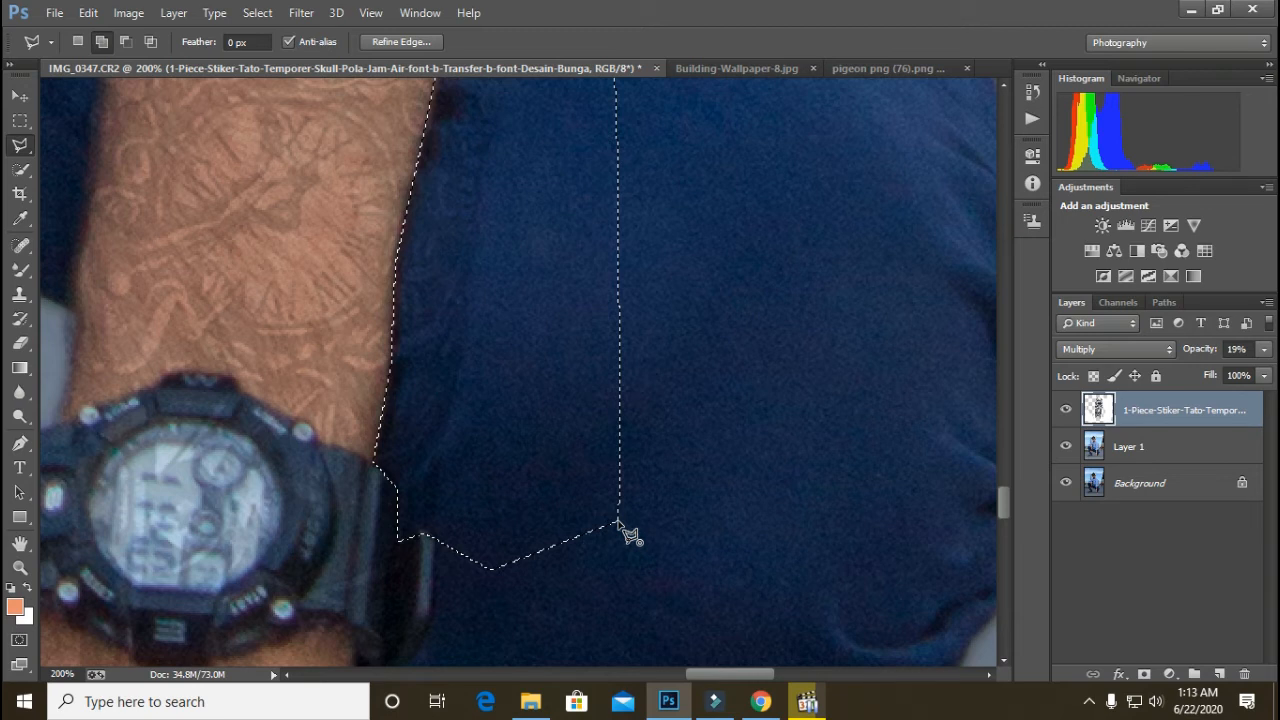
click(525, 456)
click(22, 146)
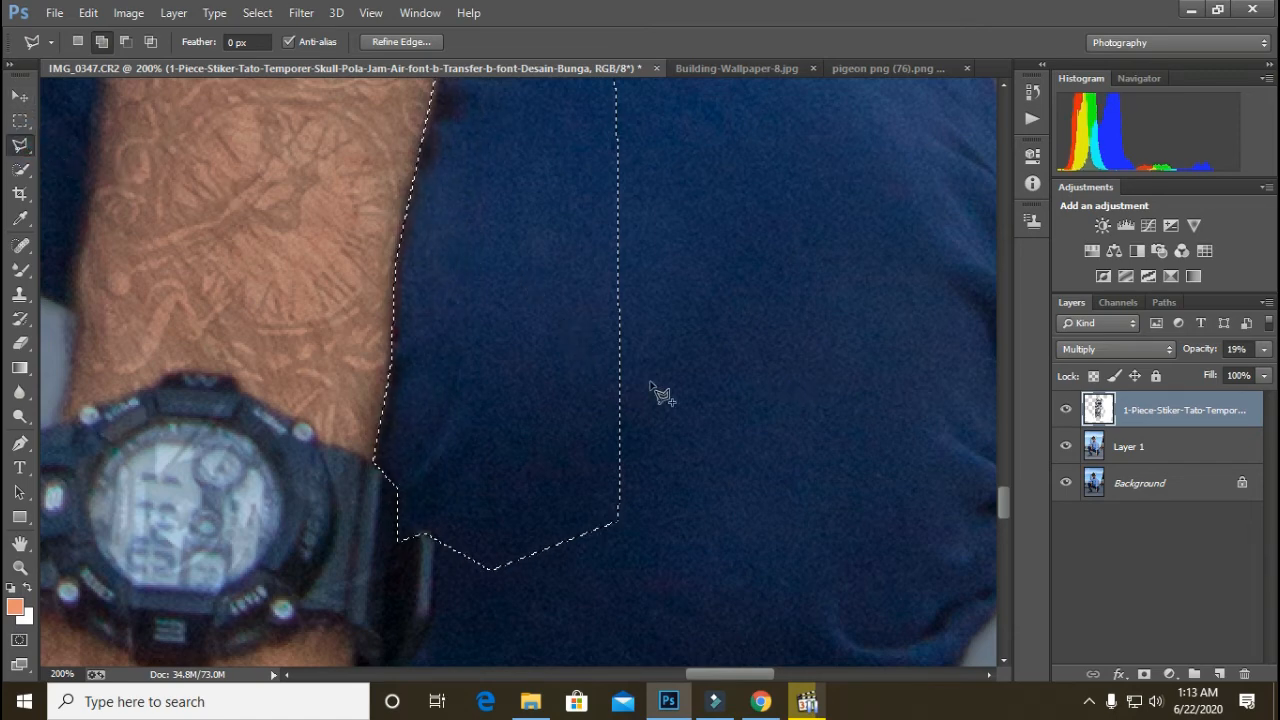
key(ctrl+d)
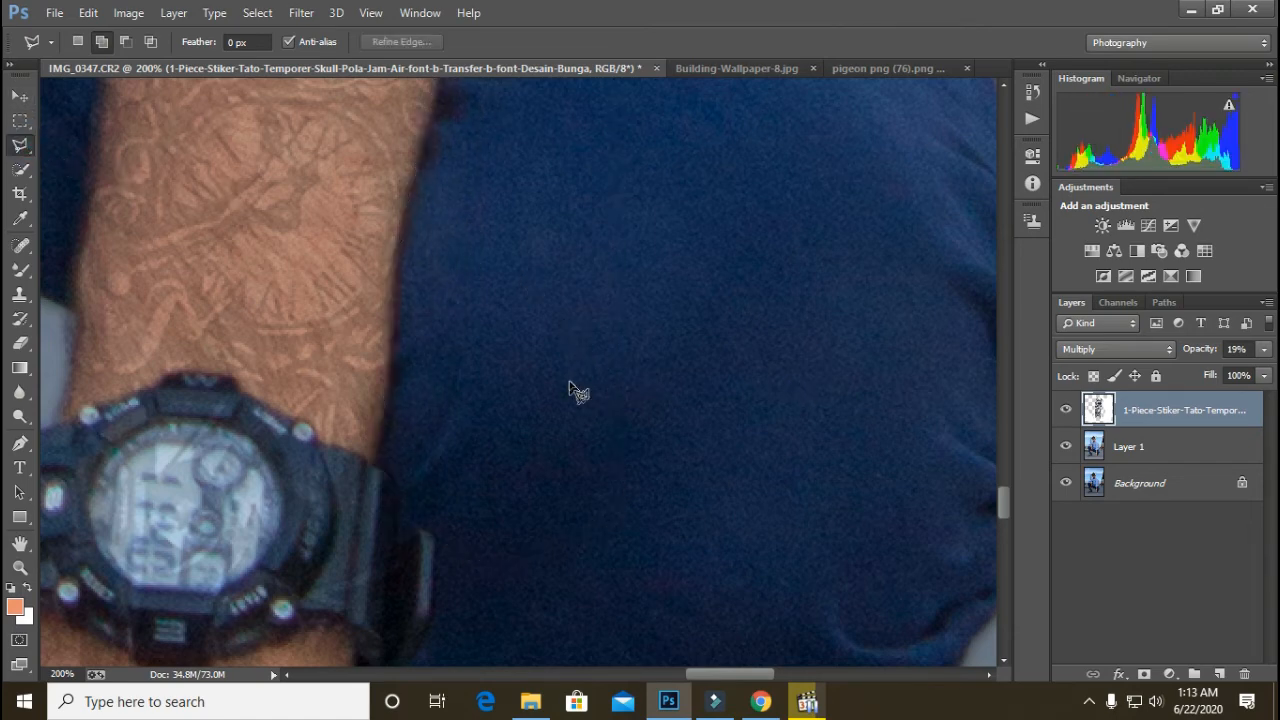
- Outline the tattoo overflow beside the forearm's inner edge and over the sleeve cuff with the Polygonal Lasso, remove it from the tattoo layer and deselect
mouse_move(418, 364)
mouse_down()
mouse_move(456, 449)
mouse_move(737, 291)
mouse_move(527, 530)
mouse_up()
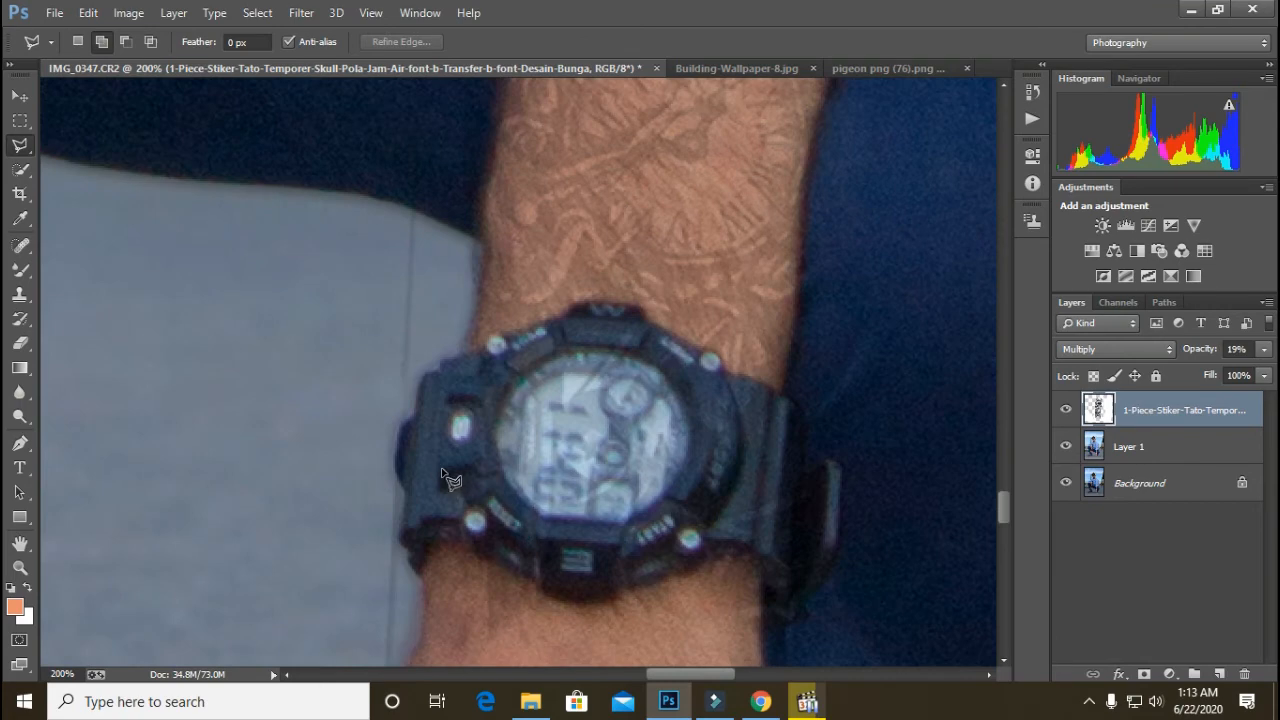
click(350, 418)
click(472, 344)
click(487, 257)
click(486, 197)
drag(486, 187, 448, 507)
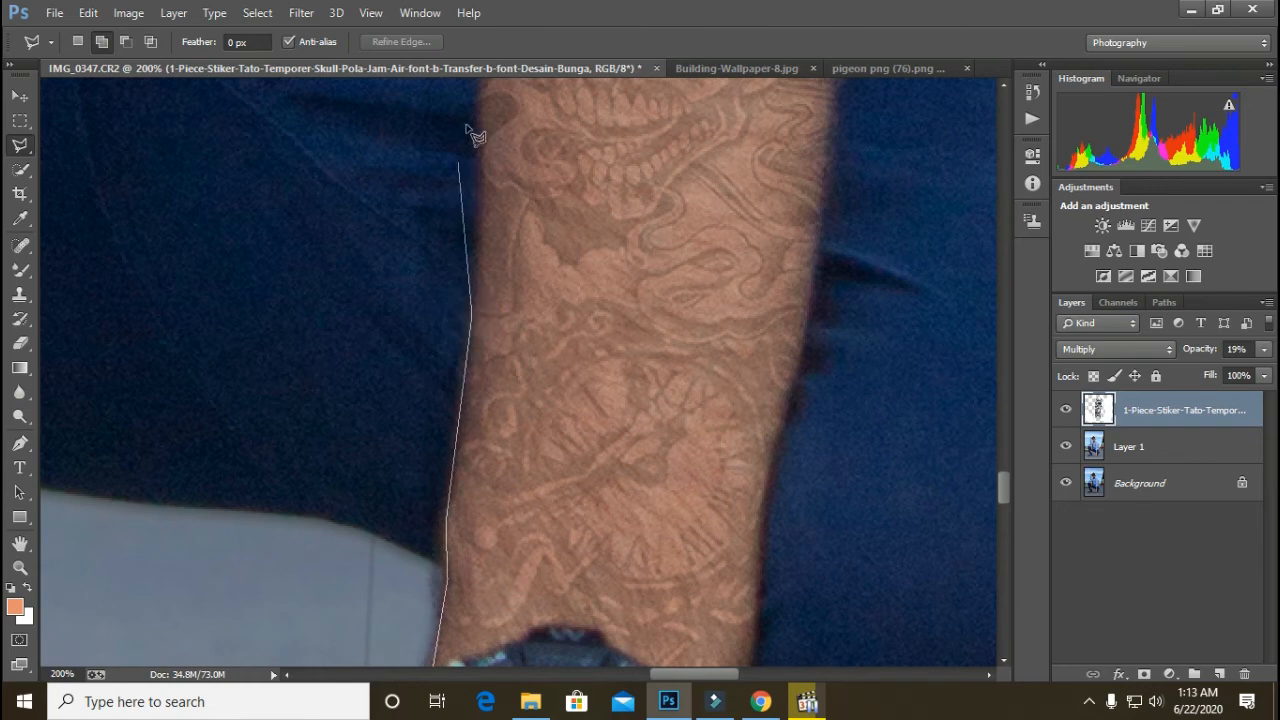
drag(482, 128, 457, 300)
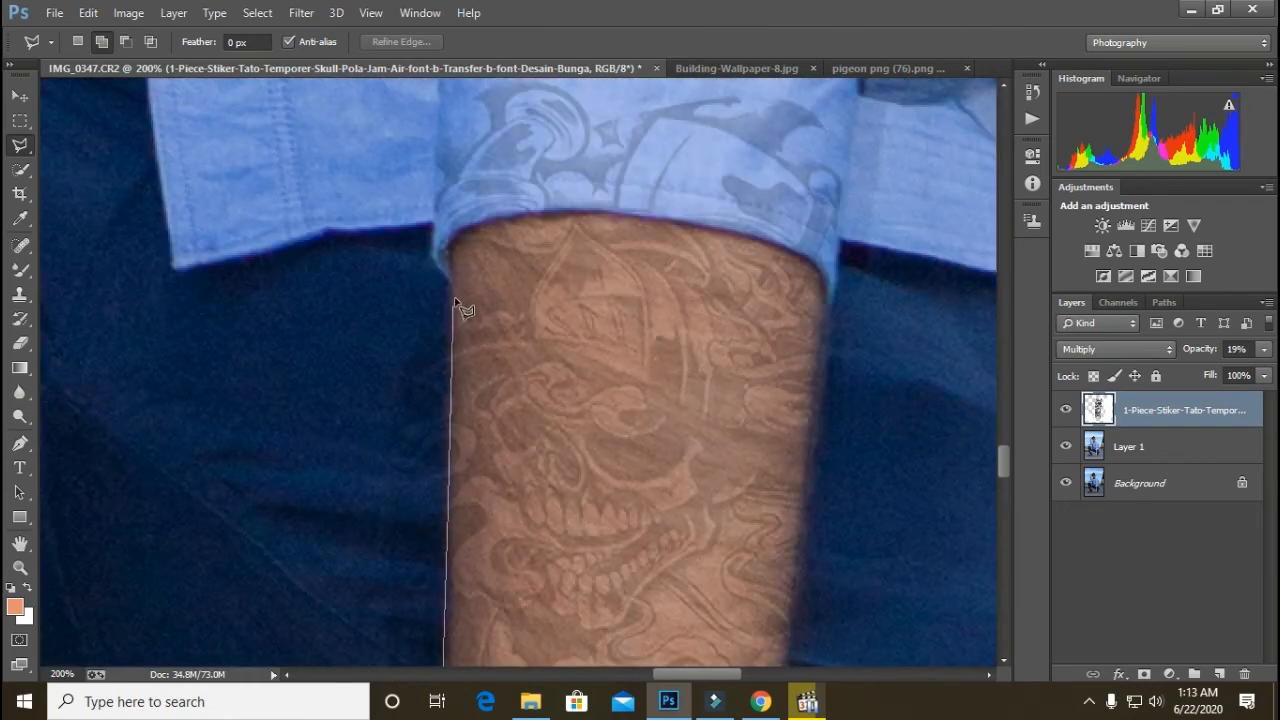
click(450, 238)
click(477, 222)
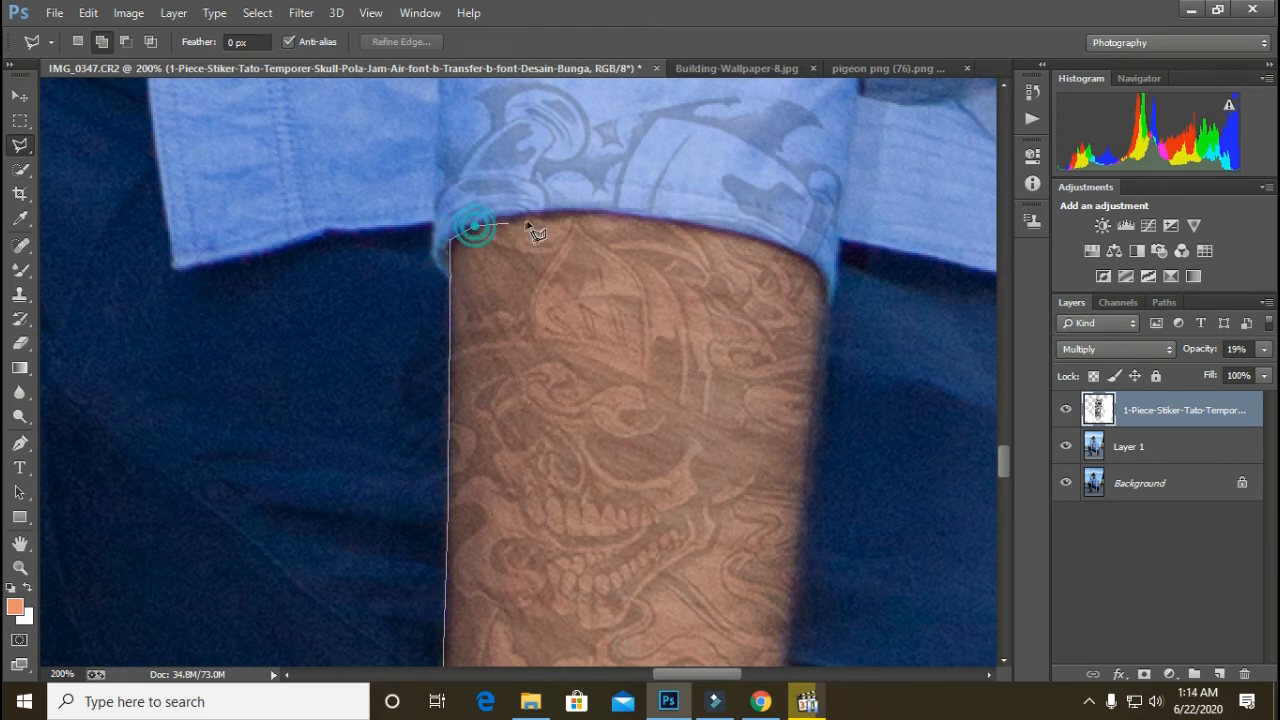
click(539, 217)
click(598, 214)
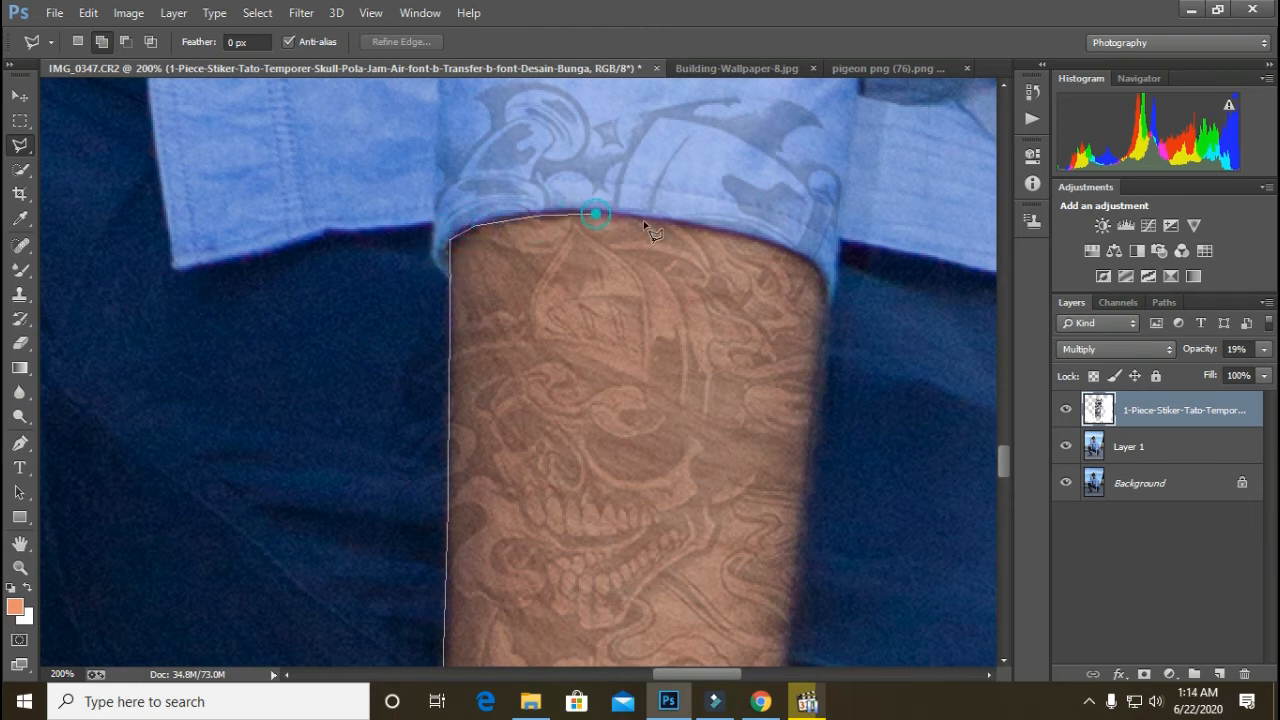
click(670, 224)
click(744, 237)
click(808, 263)
click(880, 294)
click(906, 176)
drag(894, 137, 914, 389)
click(912, 257)
click(364, 227)
click(246, 430)
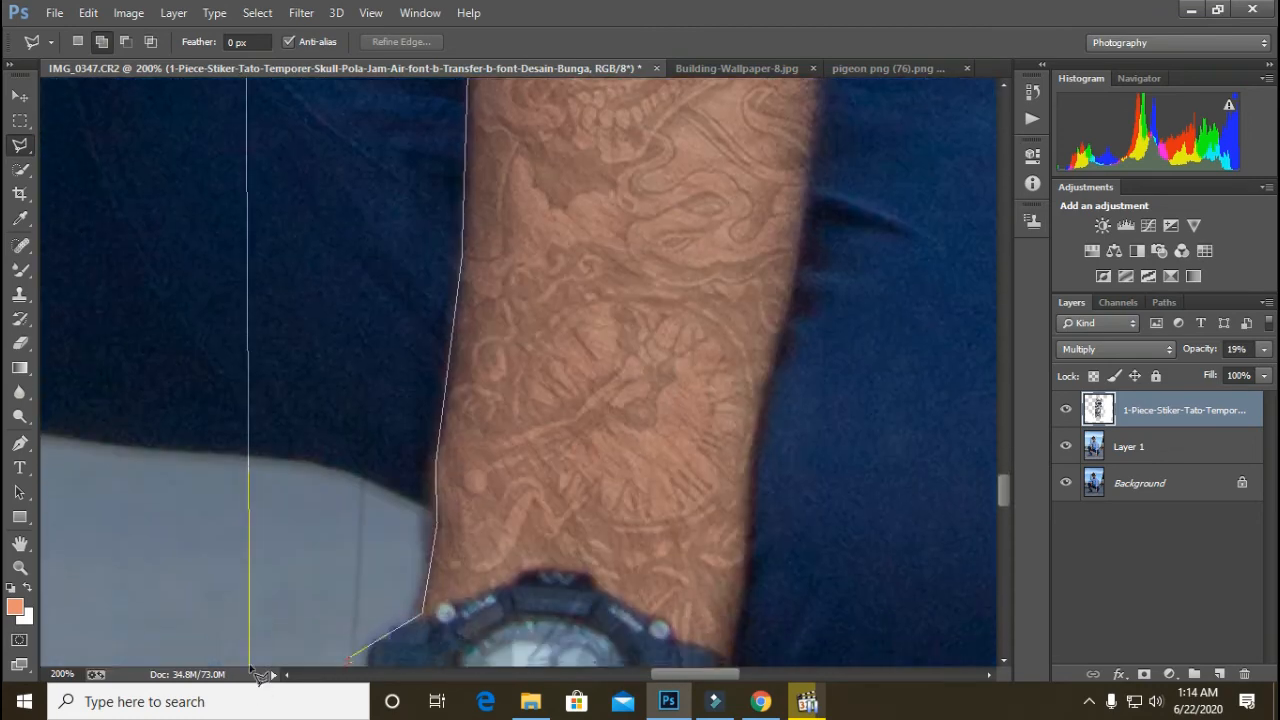
click(247, 603)
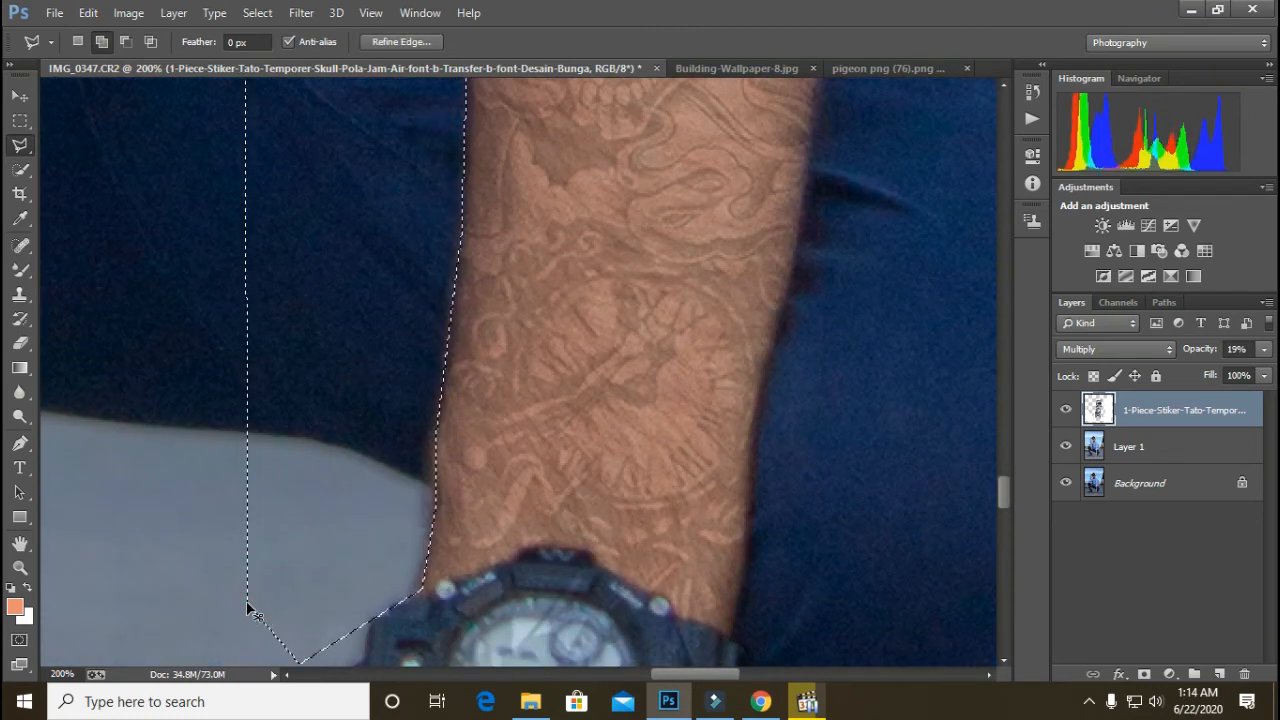
key(ctrl+d)
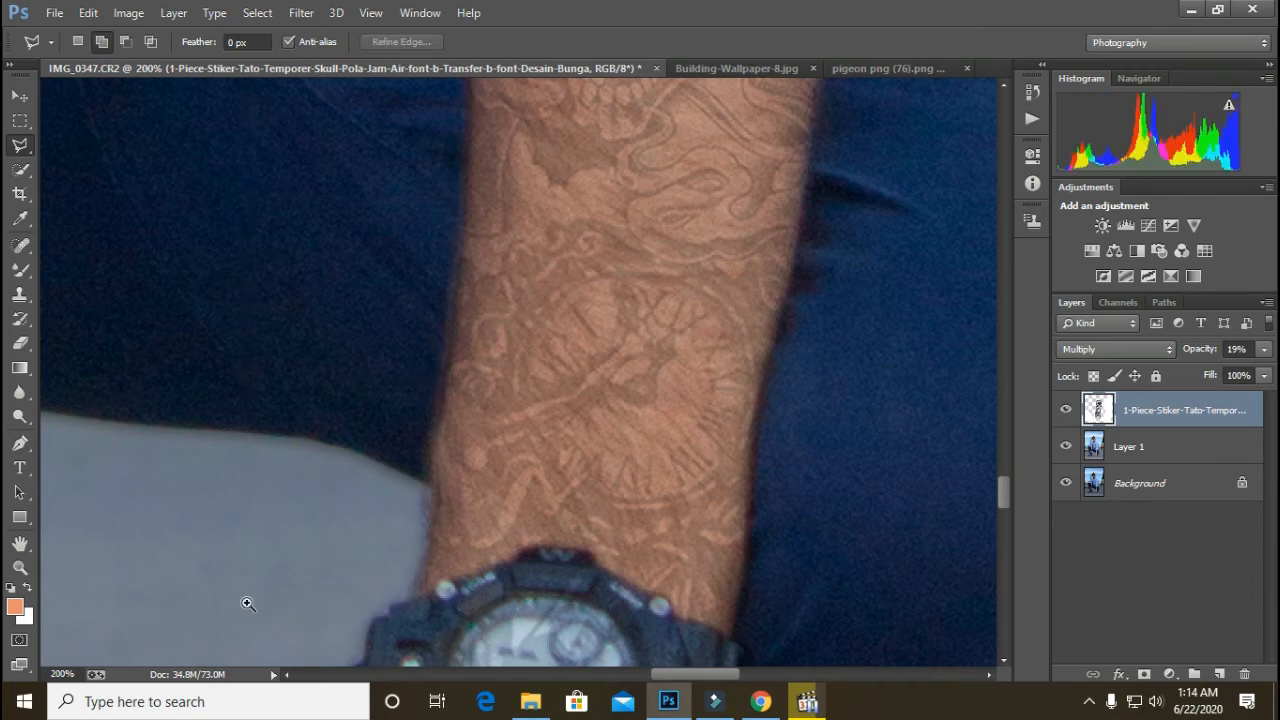
- Raise the tattoo layer's opacity to 55%
key(z)
scroll(419, 236, down, 3)
scroll(606, 368, up, 3)
drag(1197, 355, 1208, 355)
drag(1217, 350, 1238, 350)
- Erase the tattoo overlay from the wristwatch and the back of the hand with an 80 px Eraser at 100% opacity
click(420, 412)
click(20, 345)
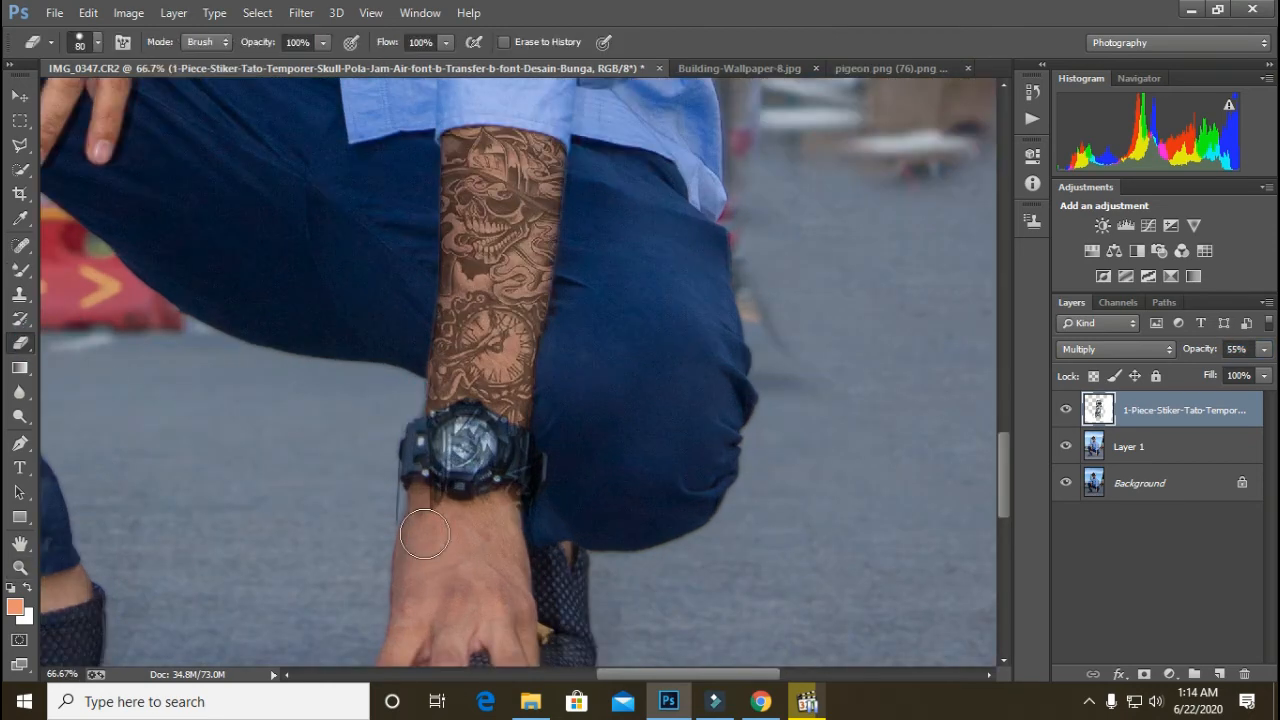
mouse_move(425, 535)
mouse_down()
mouse_move(395, 500)
mouse_move(390, 455)
mouse_move(405, 470)
mouse_move(468, 428)
mouse_move(484, 440)
mouse_move(495, 430)
mouse_move(546, 509)
mouse_move(485, 492)
mouse_move(420, 514)
mouse_move(436, 478)
mouse_move(464, 495)
mouse_move(512, 618)
mouse_up()
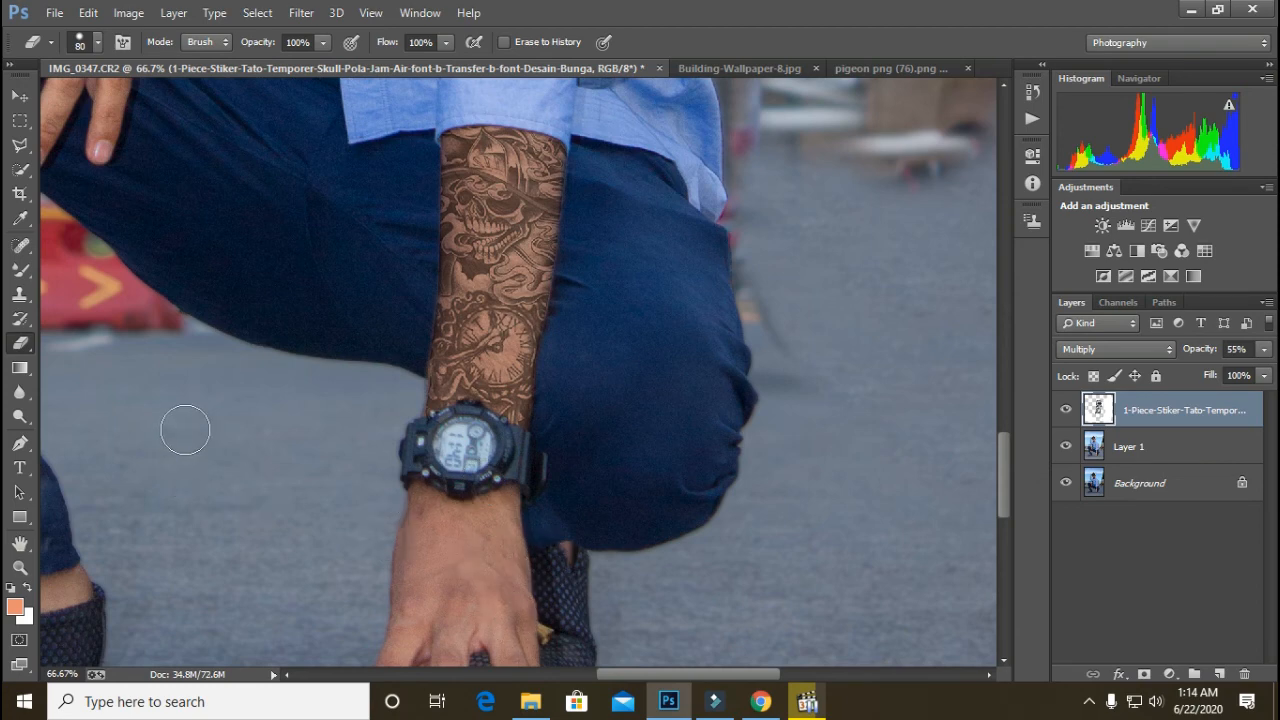
- Merge the tattoo layer down into Layer 1, compare it with the background, and duplicate the merged layer
key(z)
click(543, 42)
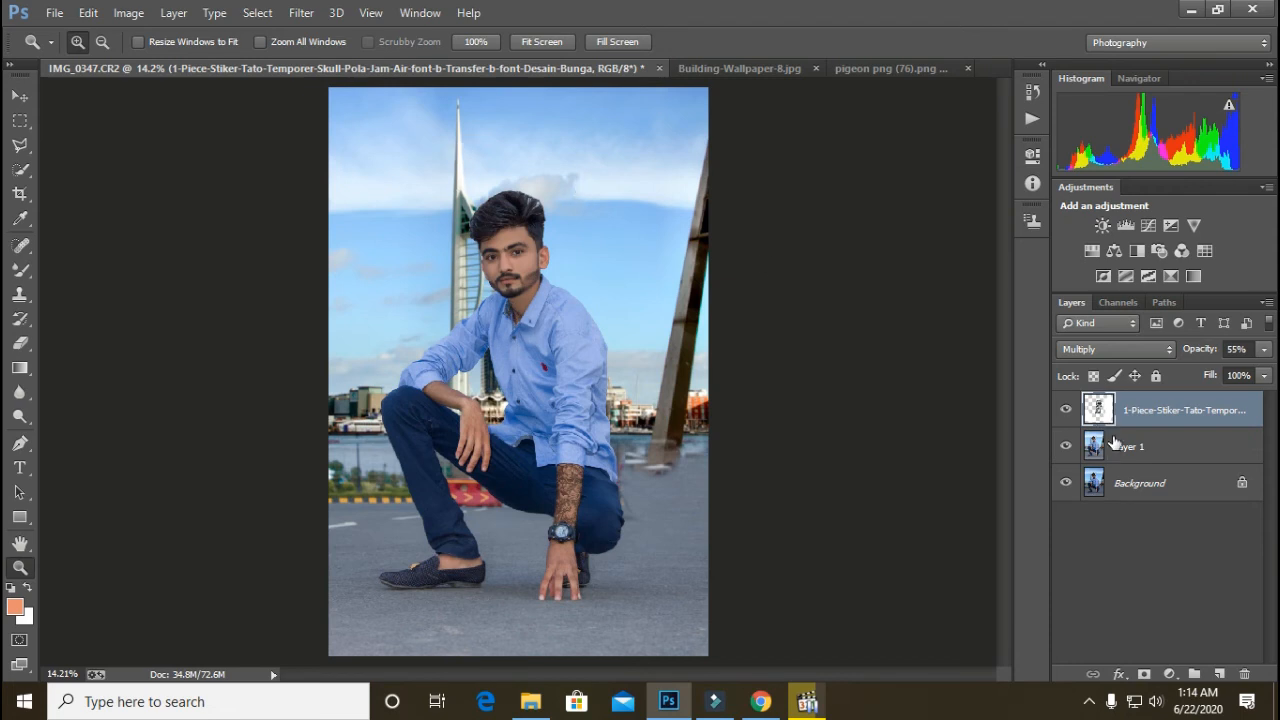
key(ctrl+e)
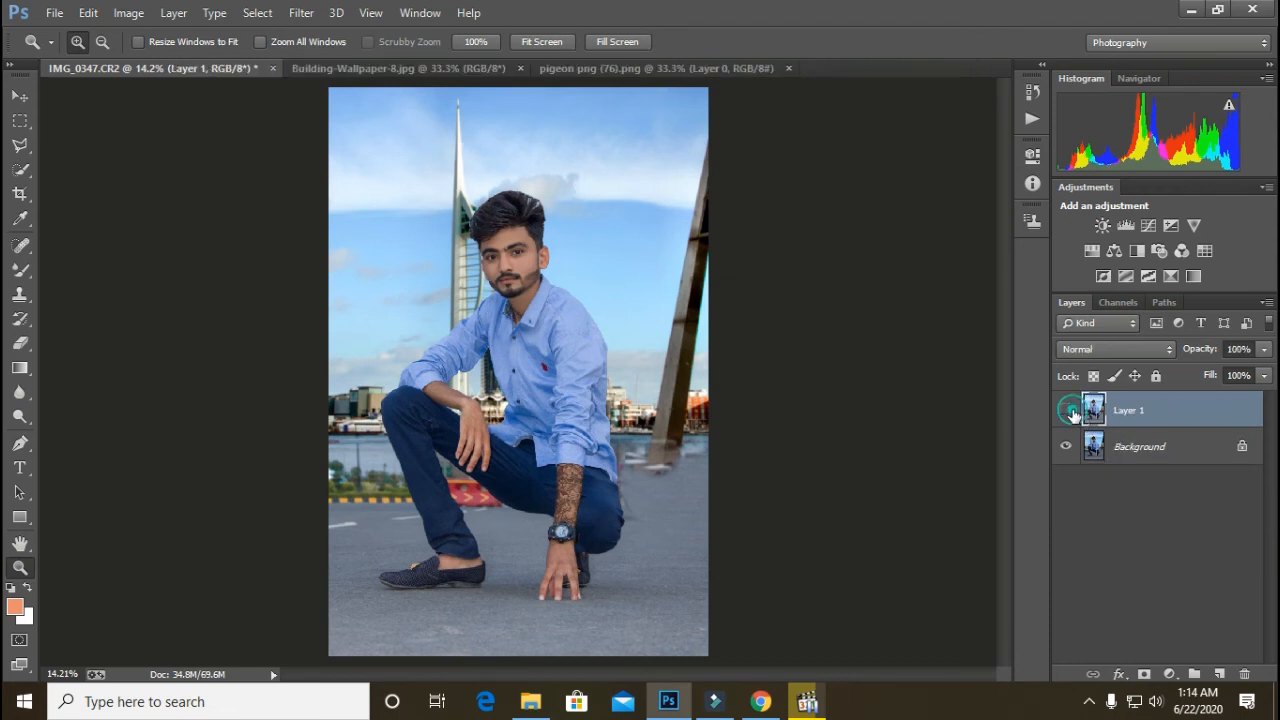
click(1068, 410)
click(1066, 410)
key(ctrl+j)
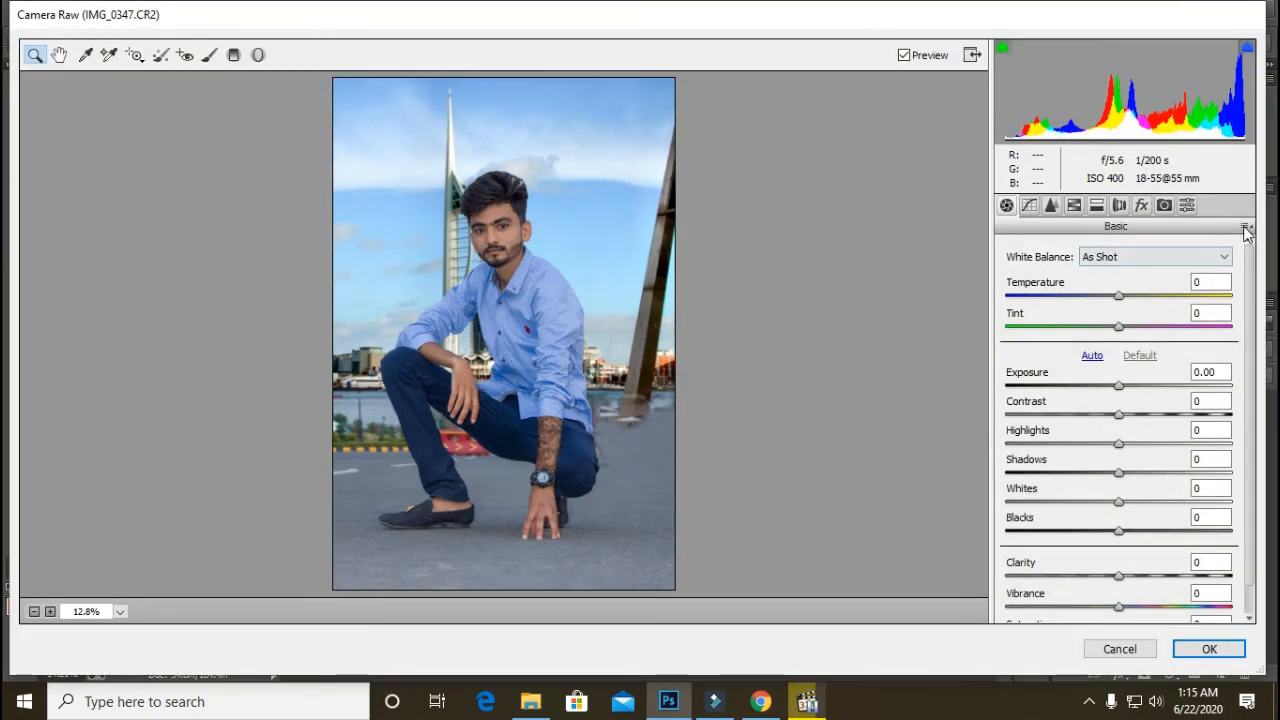
- Try the Dark Moody.xmp preset on the duplicated layer in the Camera Raw filter
click(1247, 226)
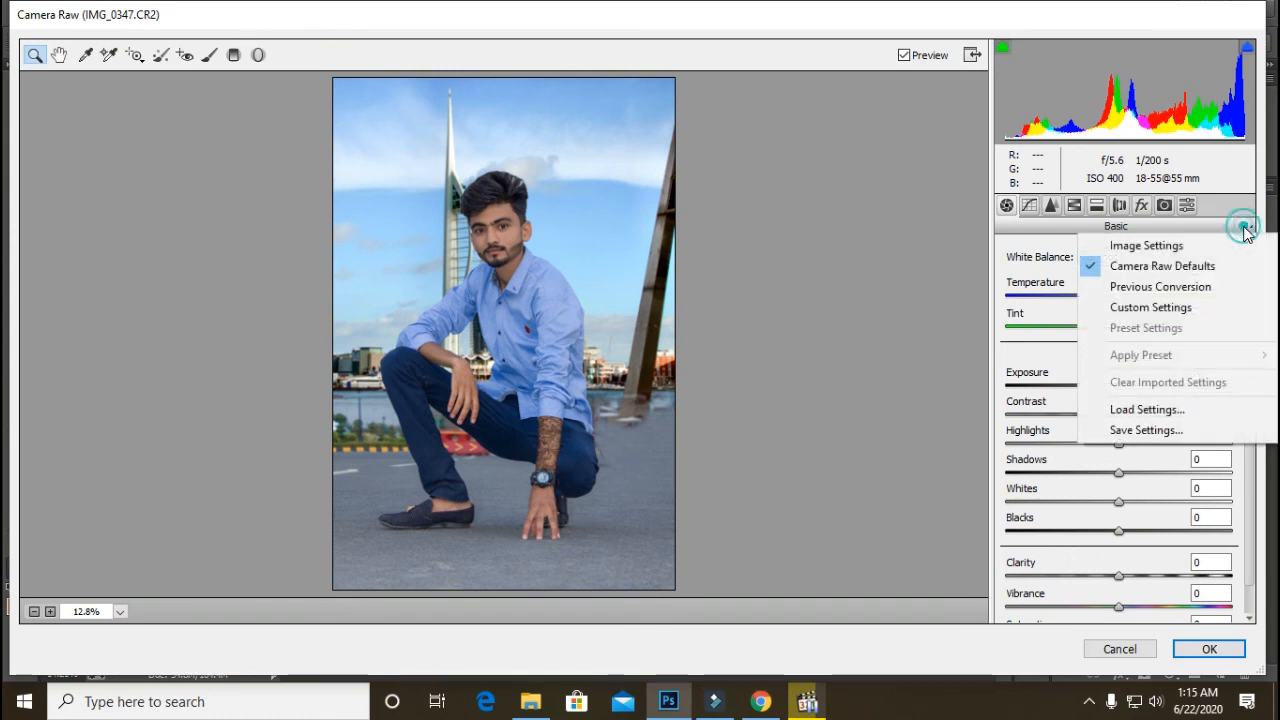
click(1166, 416)
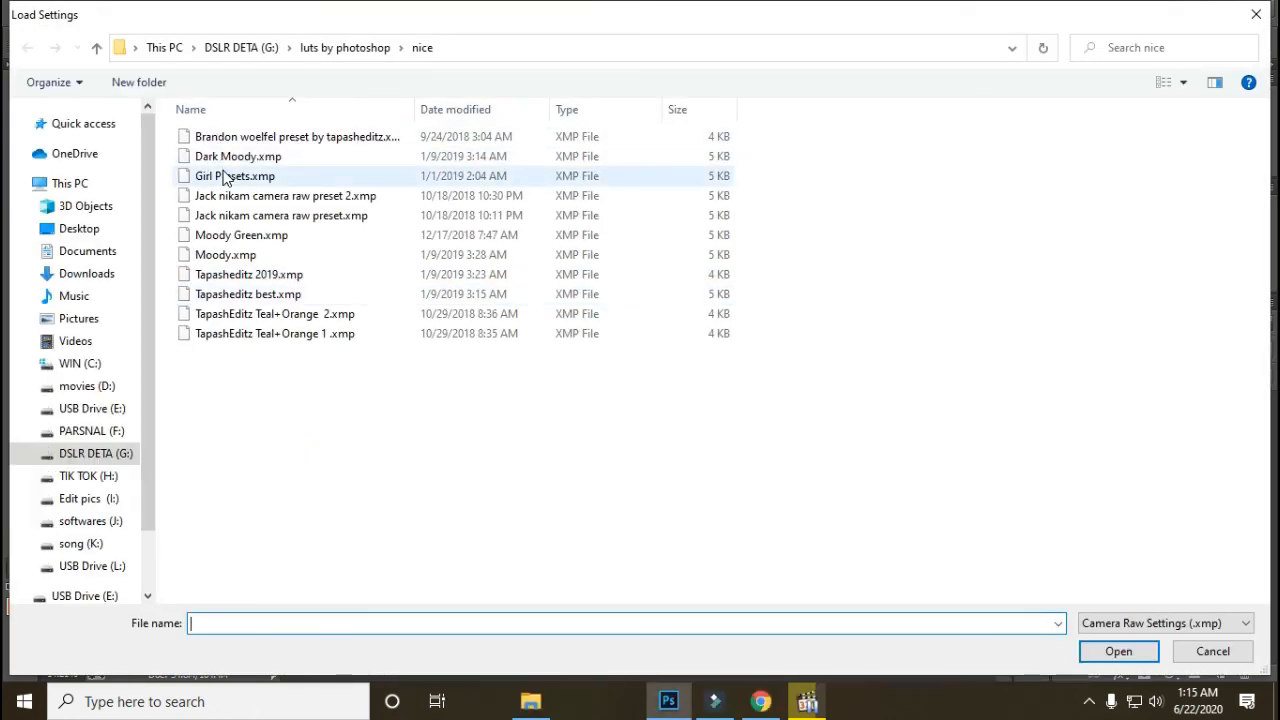
click(225, 177)
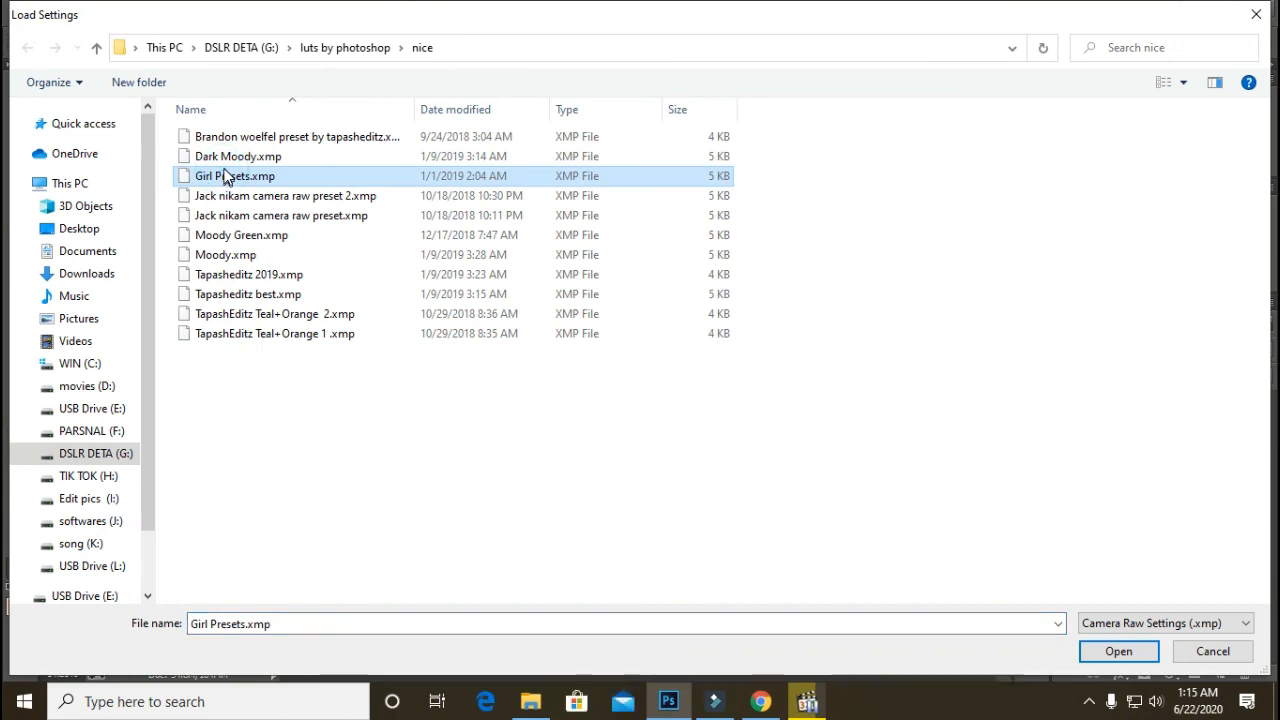
double_click(224, 164)
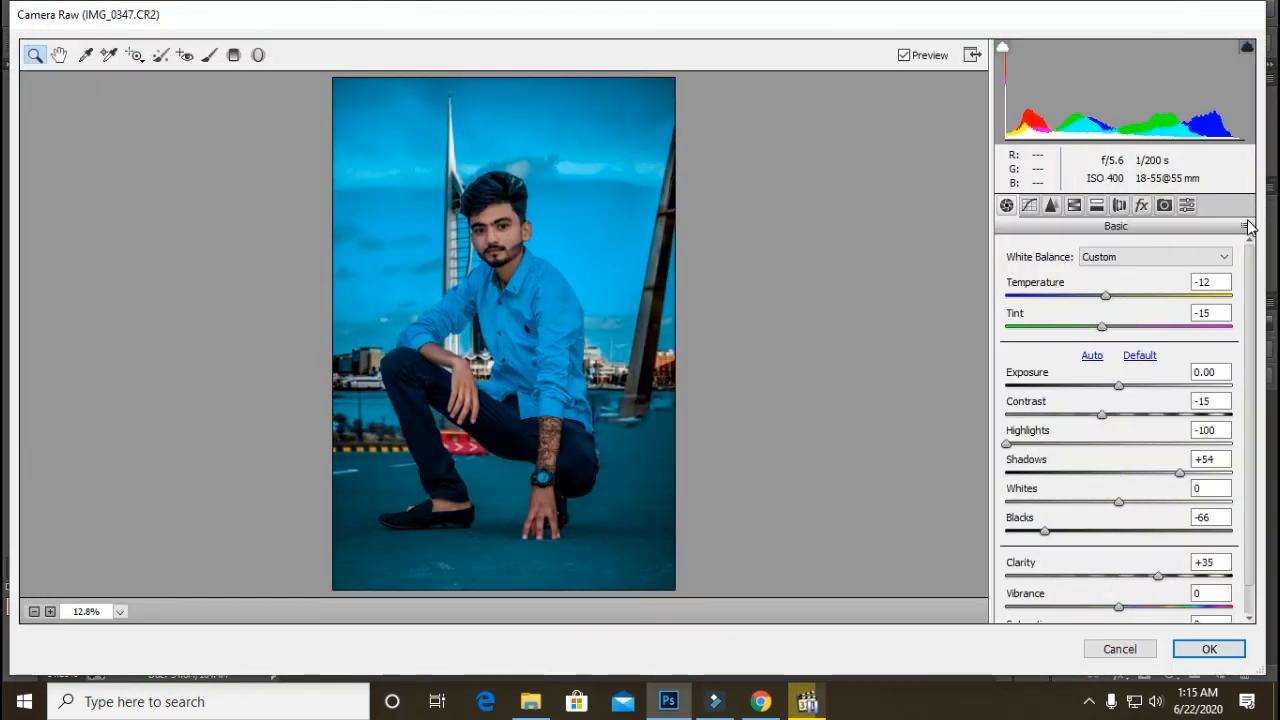
- Load the Girl Presets.xmp settings in the Camera Raw filter and apply them to the duplicated layer
click(1246, 226)
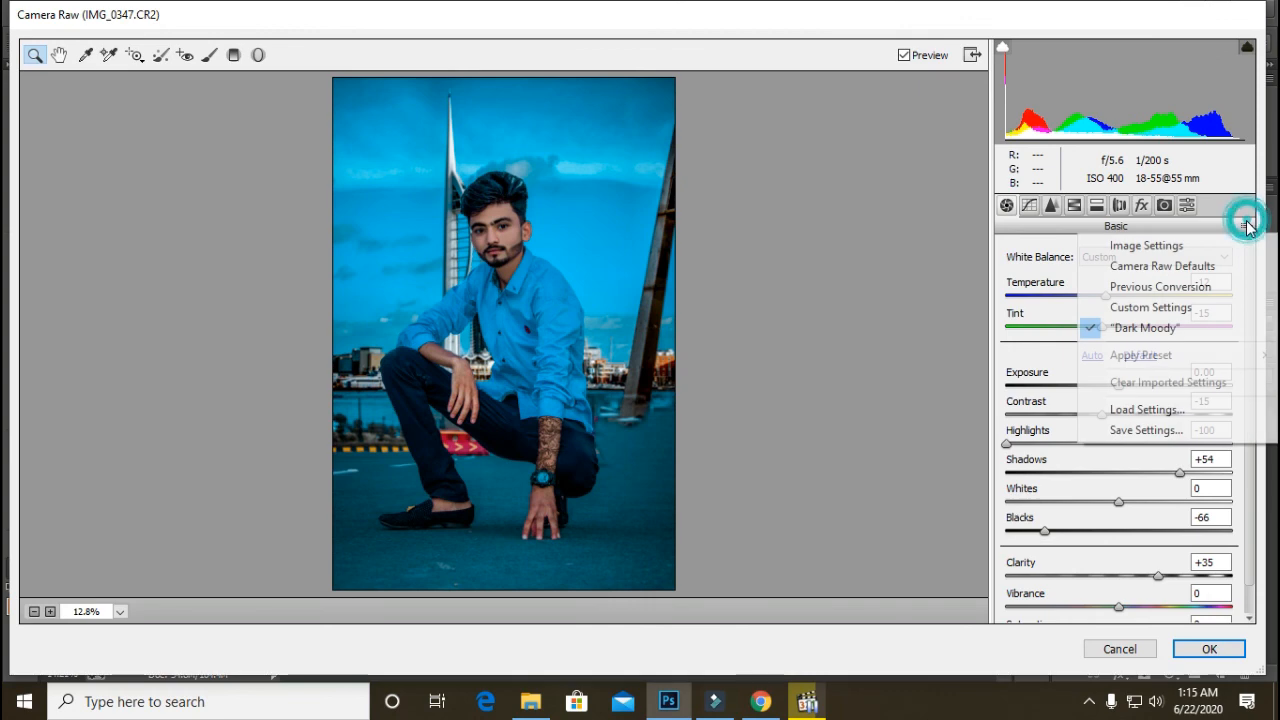
click(1147, 409)
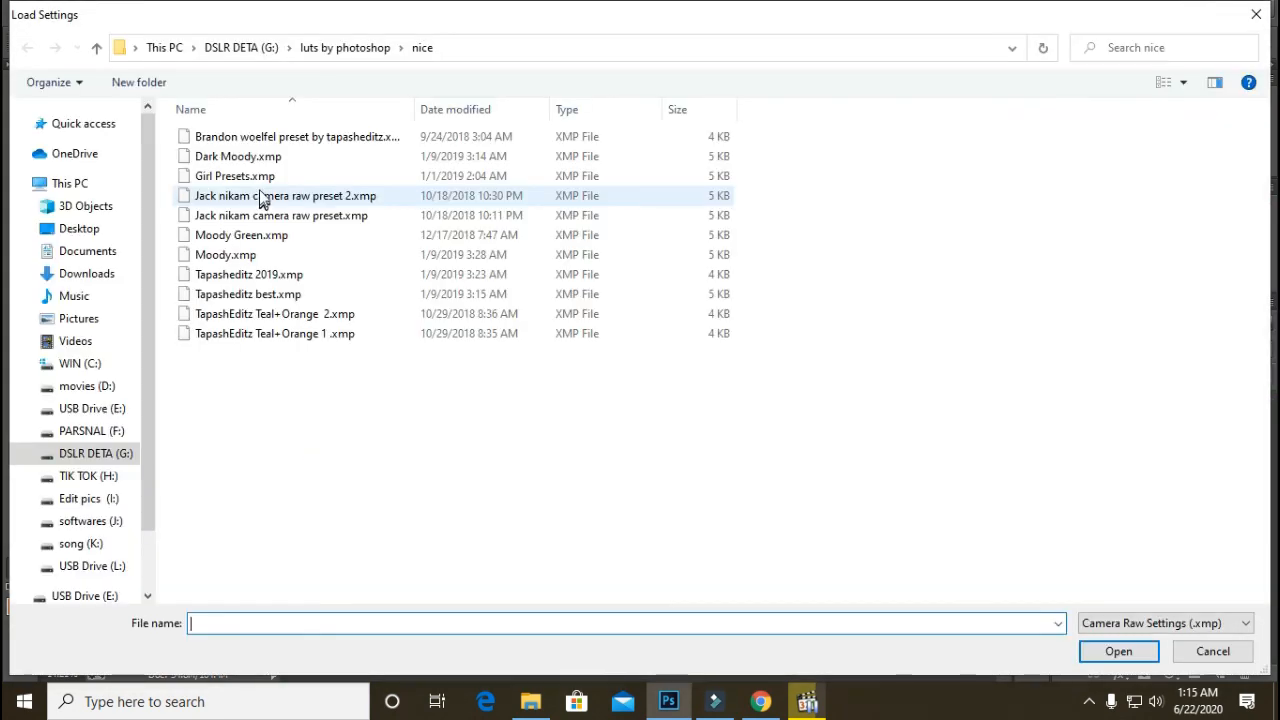
double_click(256, 176)
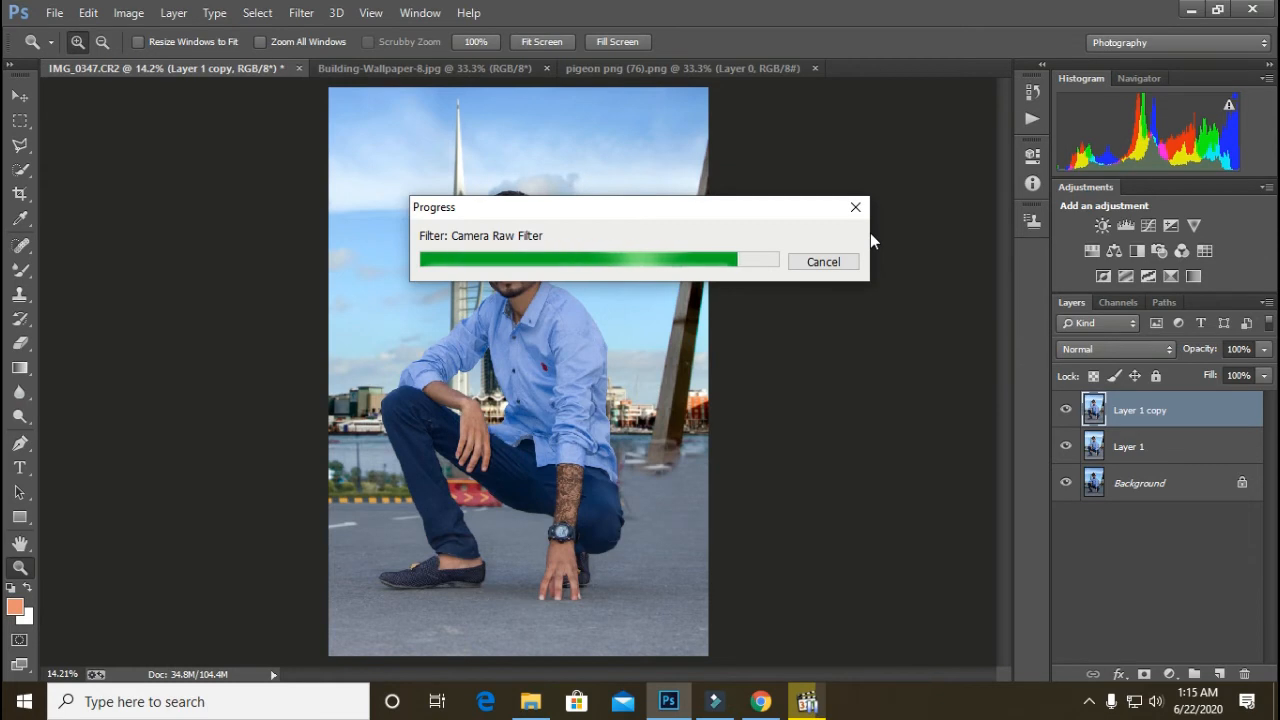
- Reopen the Camera Raw filter on Layer 1 copy, set the Reds saturation to +39 and adjust the Oranges saturation for the skin
key(e)
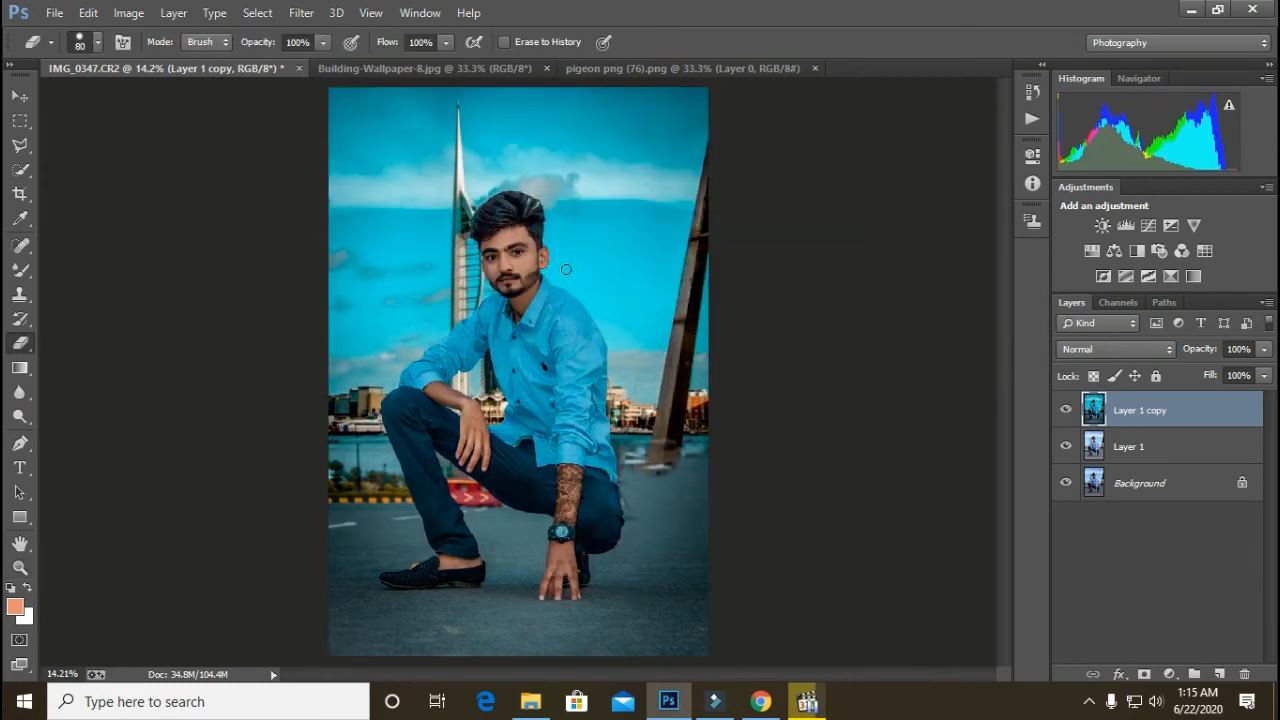
key(z)
click(507, 253)
click(507, 253)
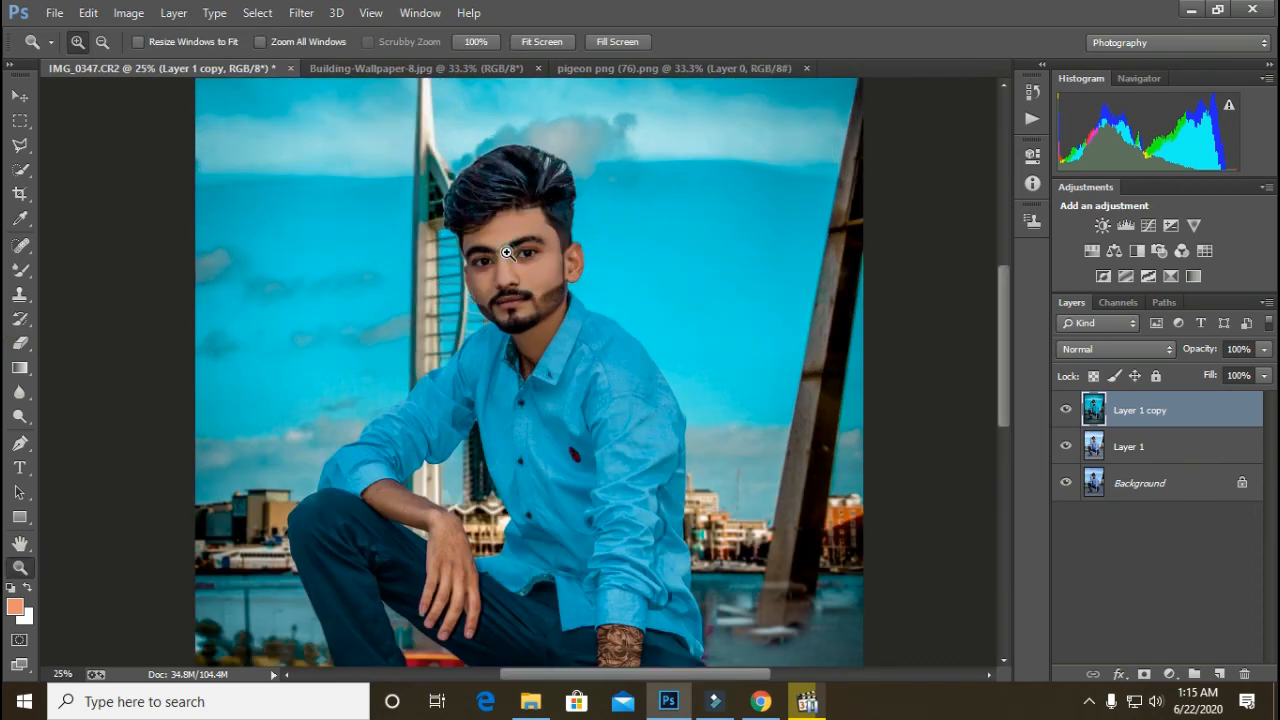
click(507, 253)
click(507, 253)
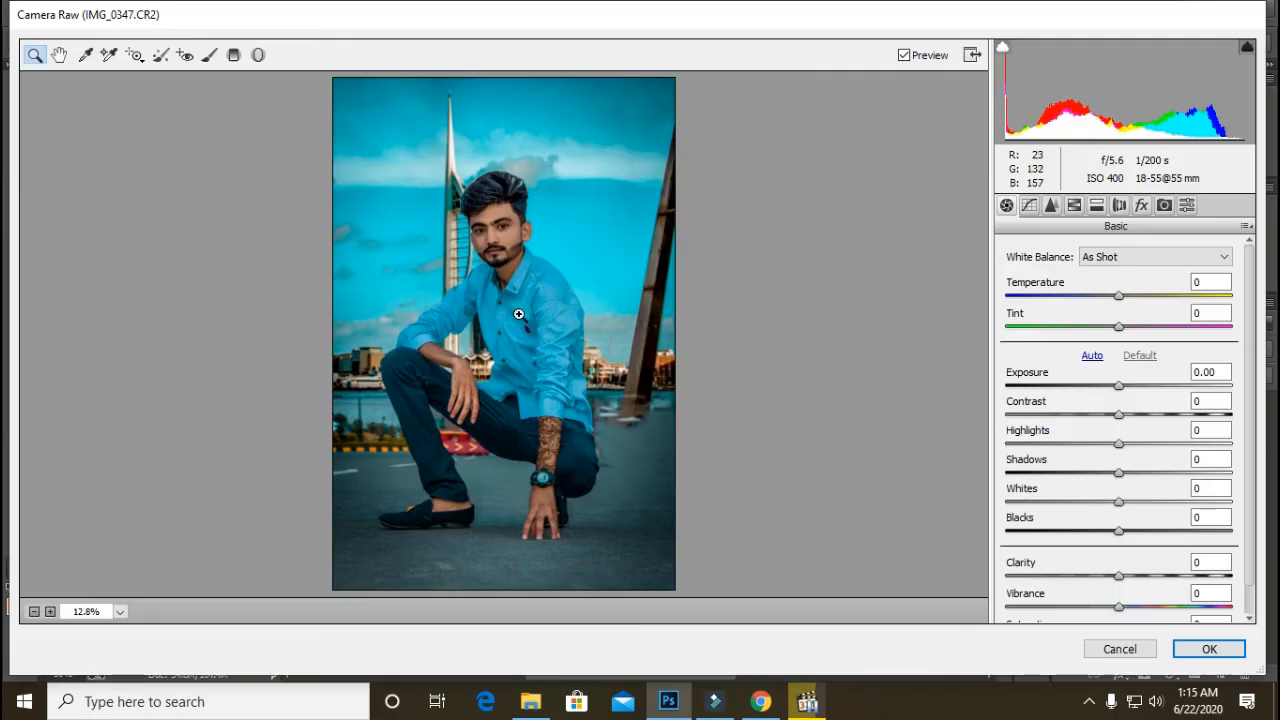
click(517, 311)
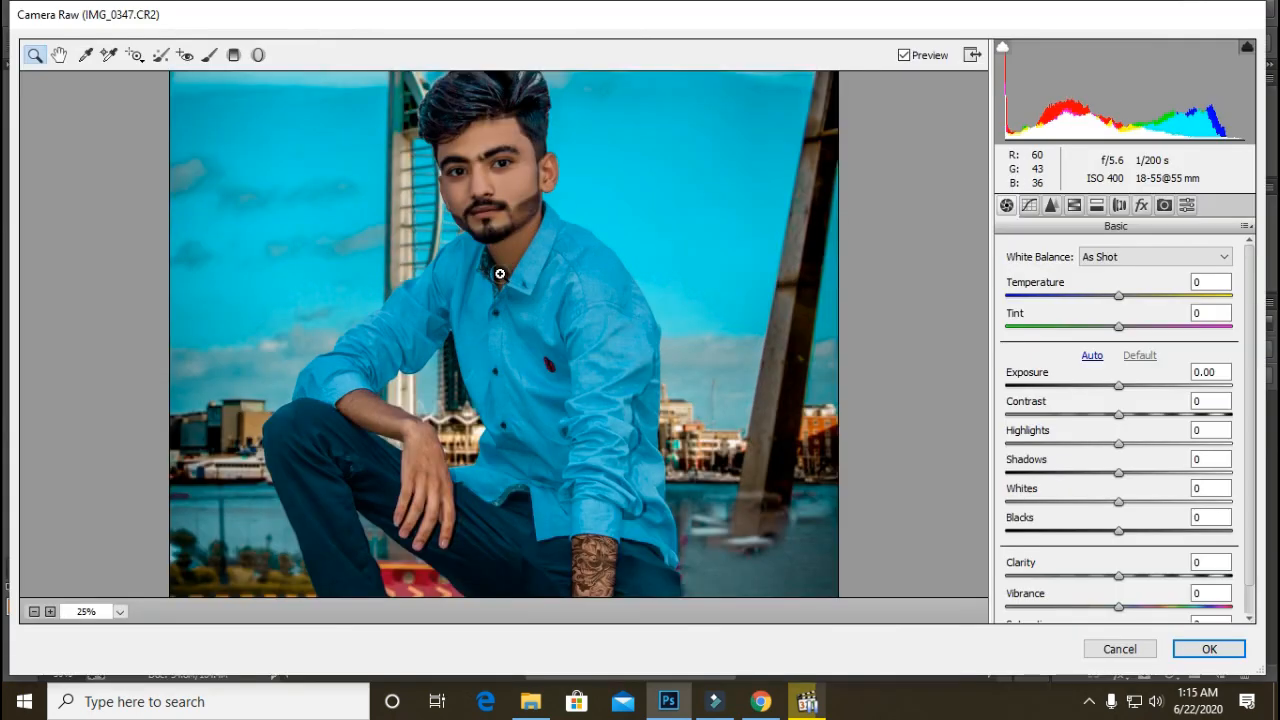
click(498, 271)
click(500, 197)
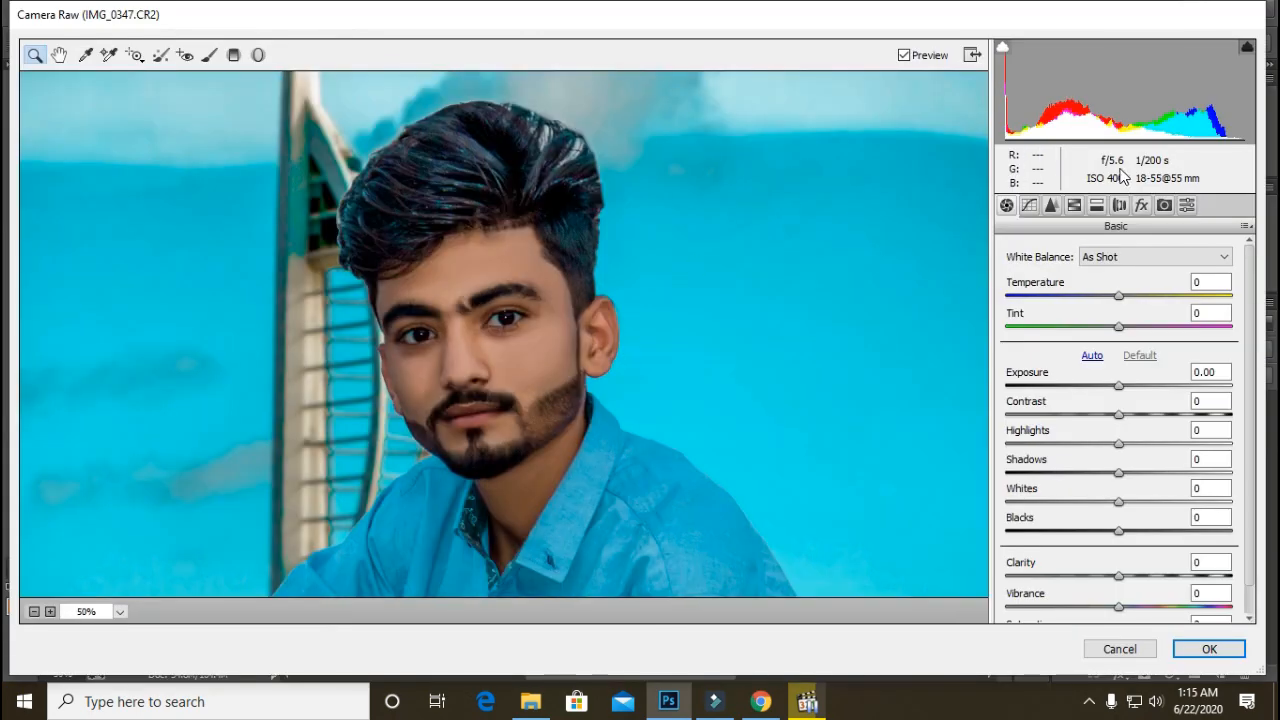
click(1075, 205)
click(1060, 280)
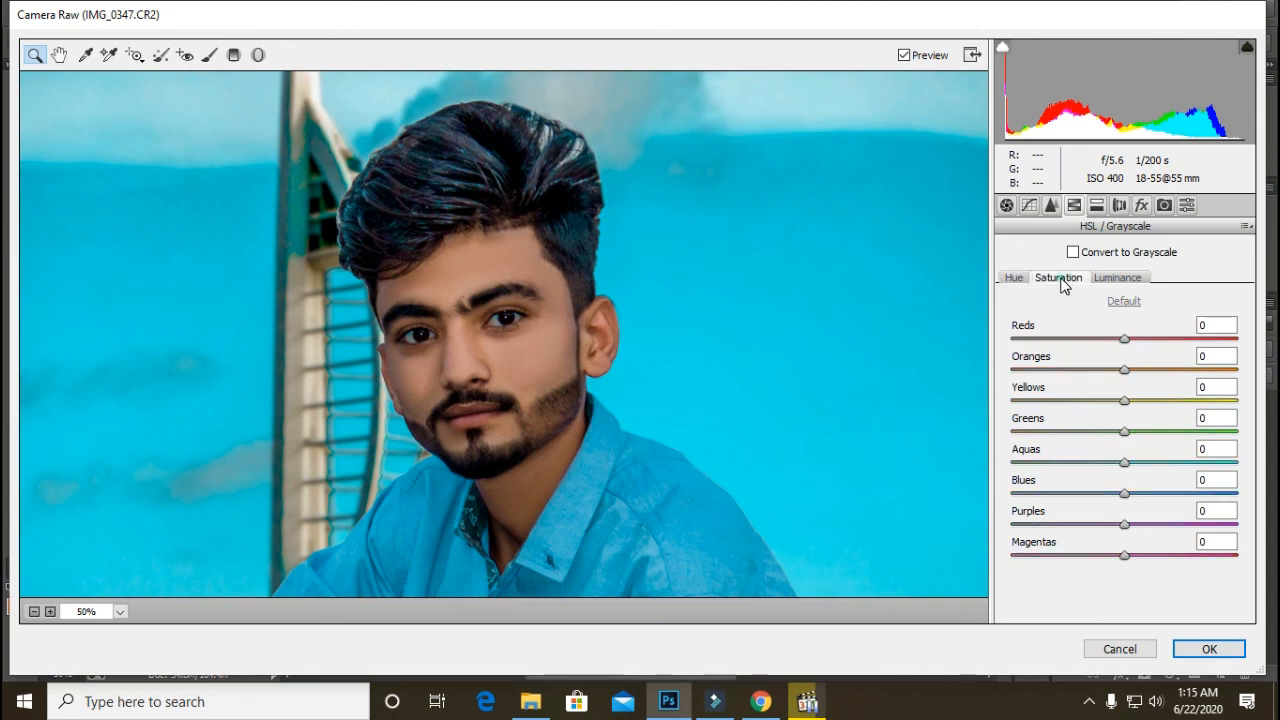
drag(1124, 372, 1168, 340)
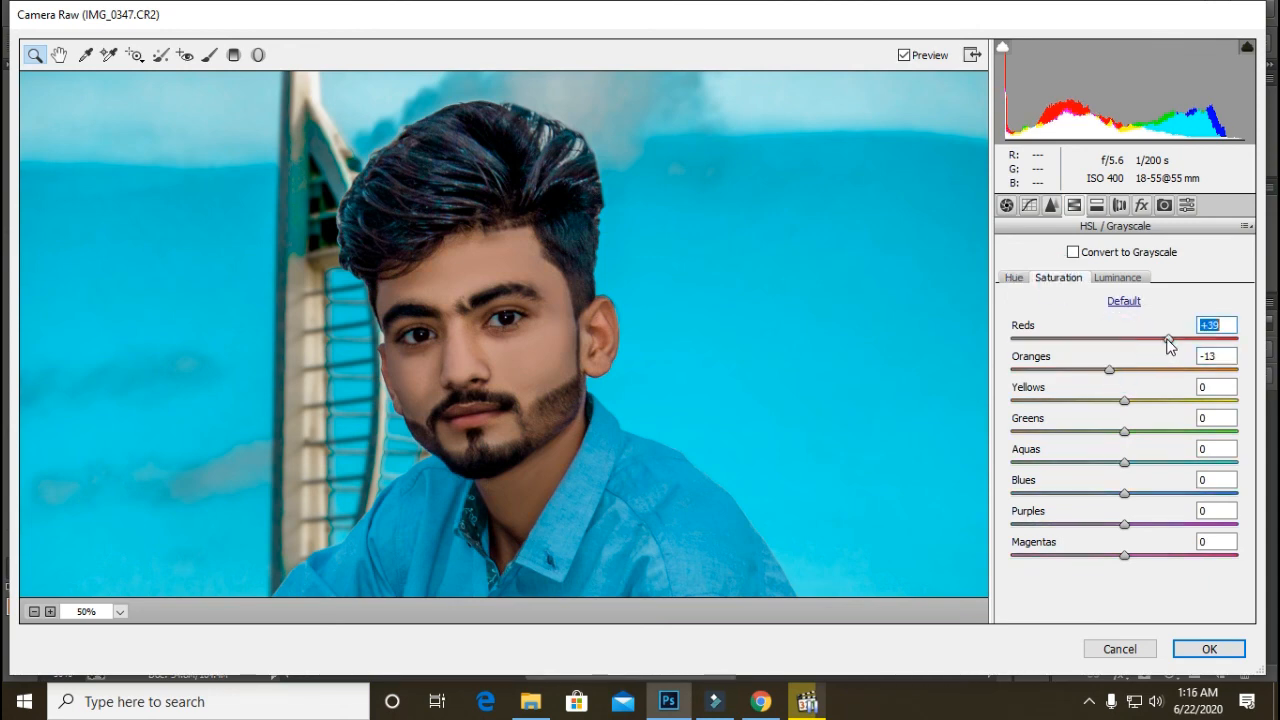
drag(1111, 371, 1143, 371)
- Brighten the skin tones by setting the HSL luminance of Reds to +15 and Oranges to +18
click(1133, 279)
click(1141, 339)
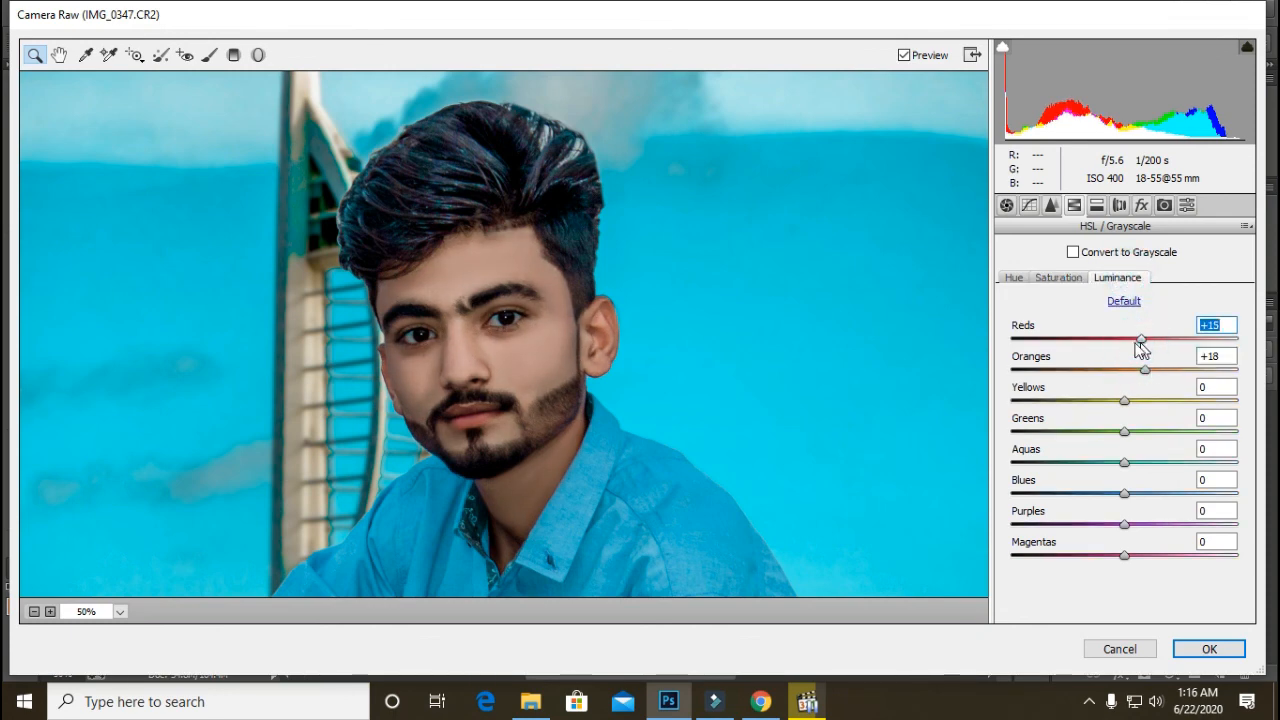
alt+click(601, 355)
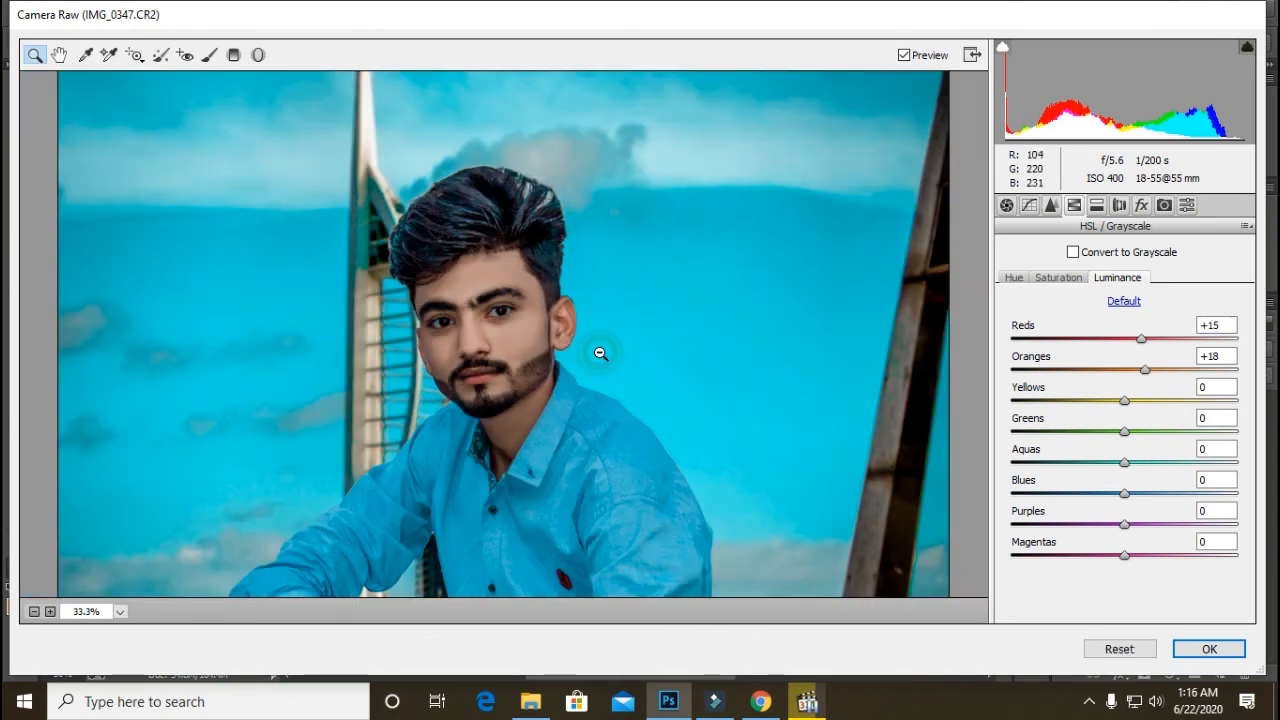
click(553, 322)
- Set the noise reduction luminance to 10 and apply the Camera Raw filter
click(1051, 205)
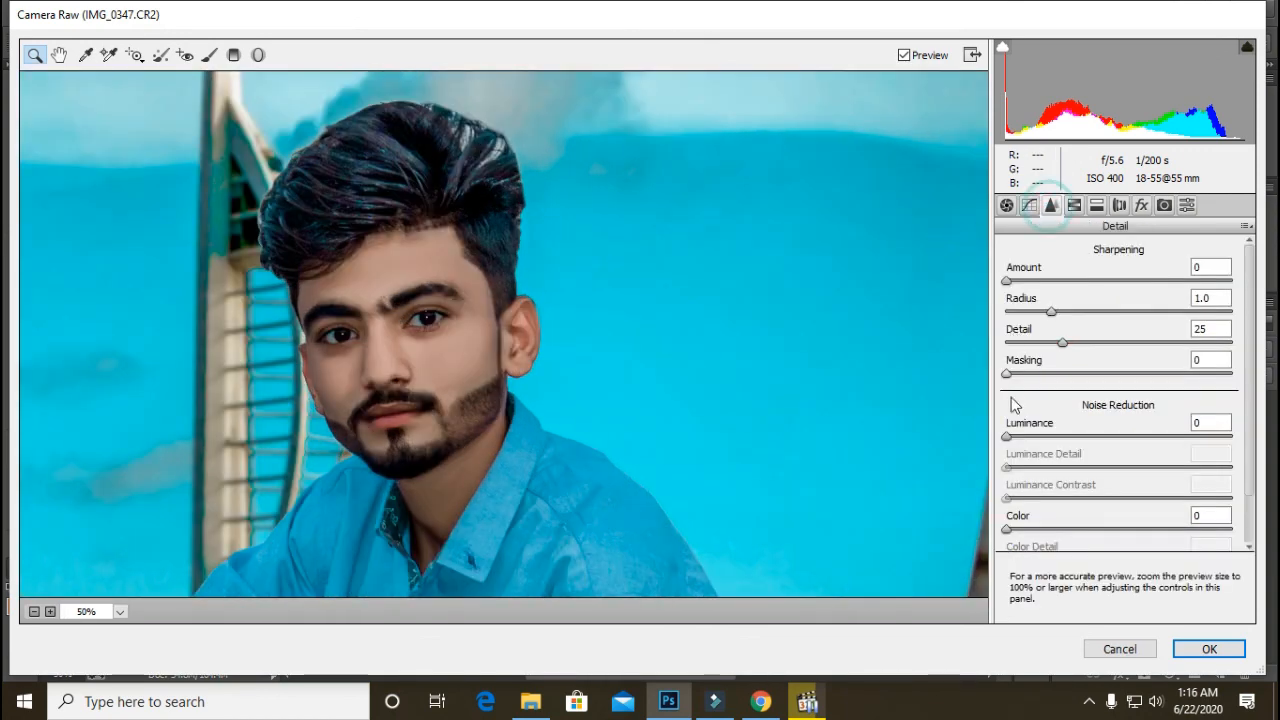
drag(1008, 437, 1028, 437)
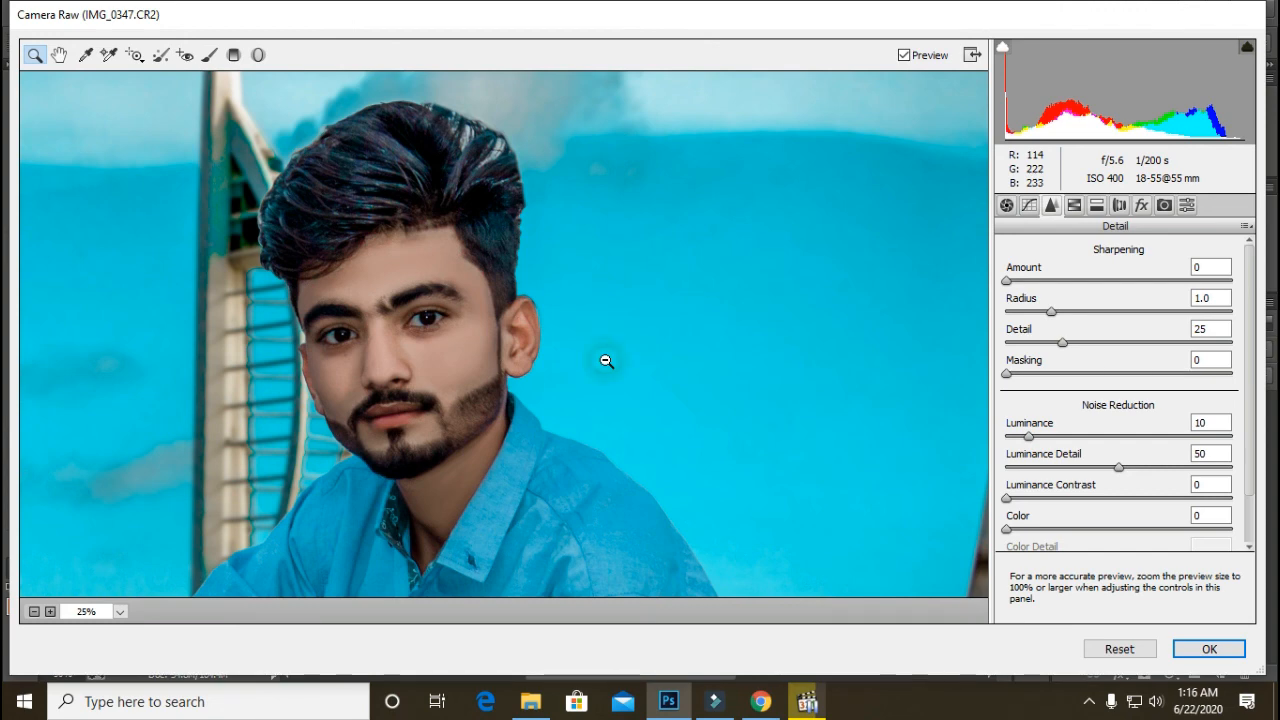
alt+click(606, 361)
alt+click(605, 360)
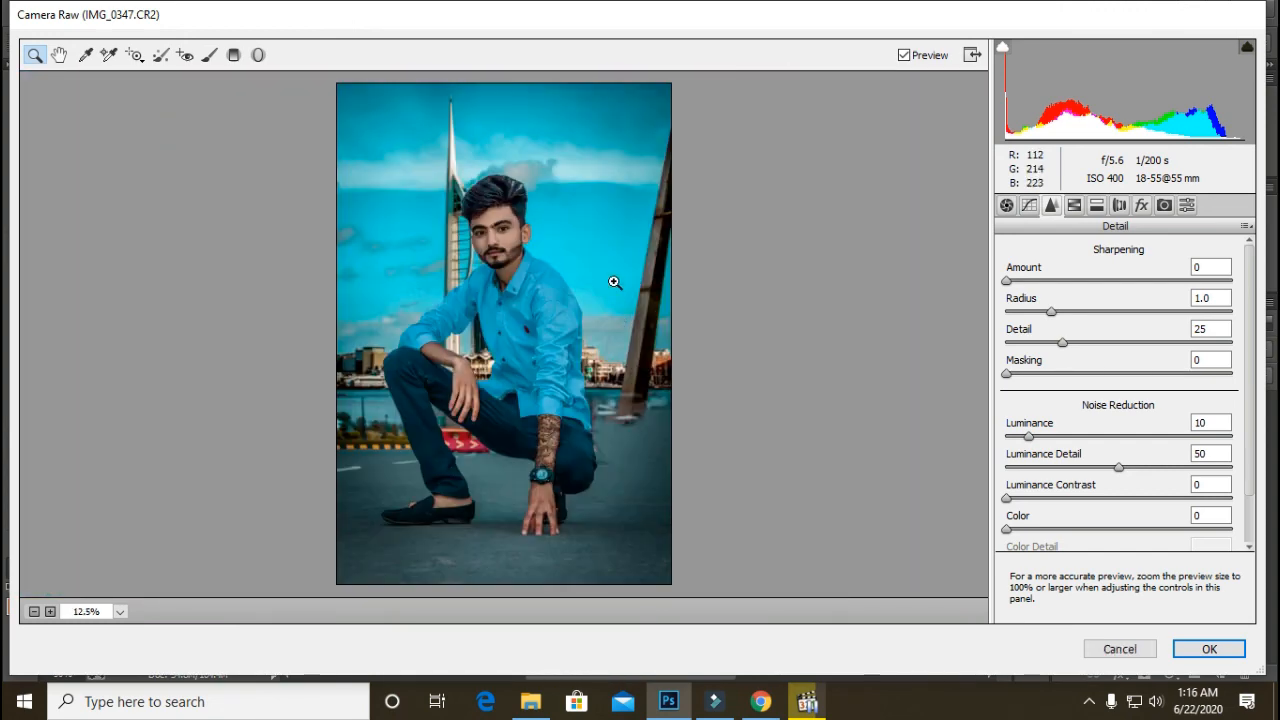
click(1200, 648)
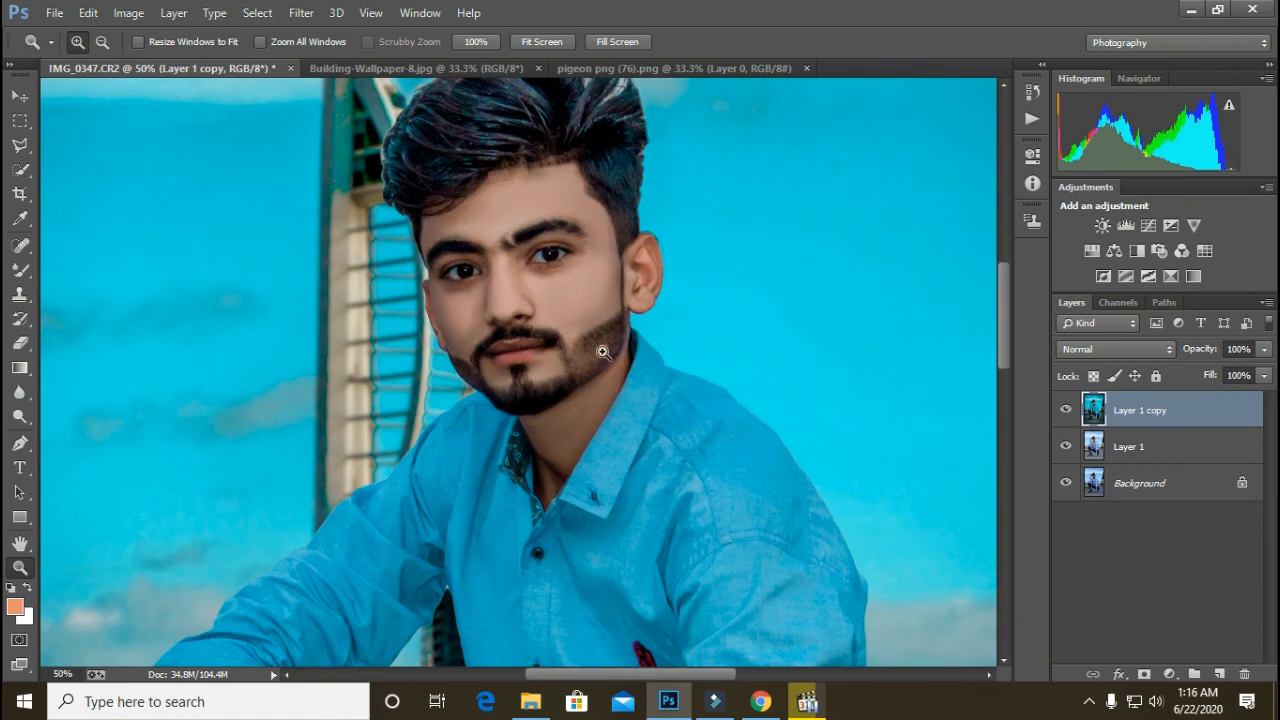
- Hide Layer 1 and toggle the visibility of Layer 1 copy to compare the graded image with the Background
click(541, 41)
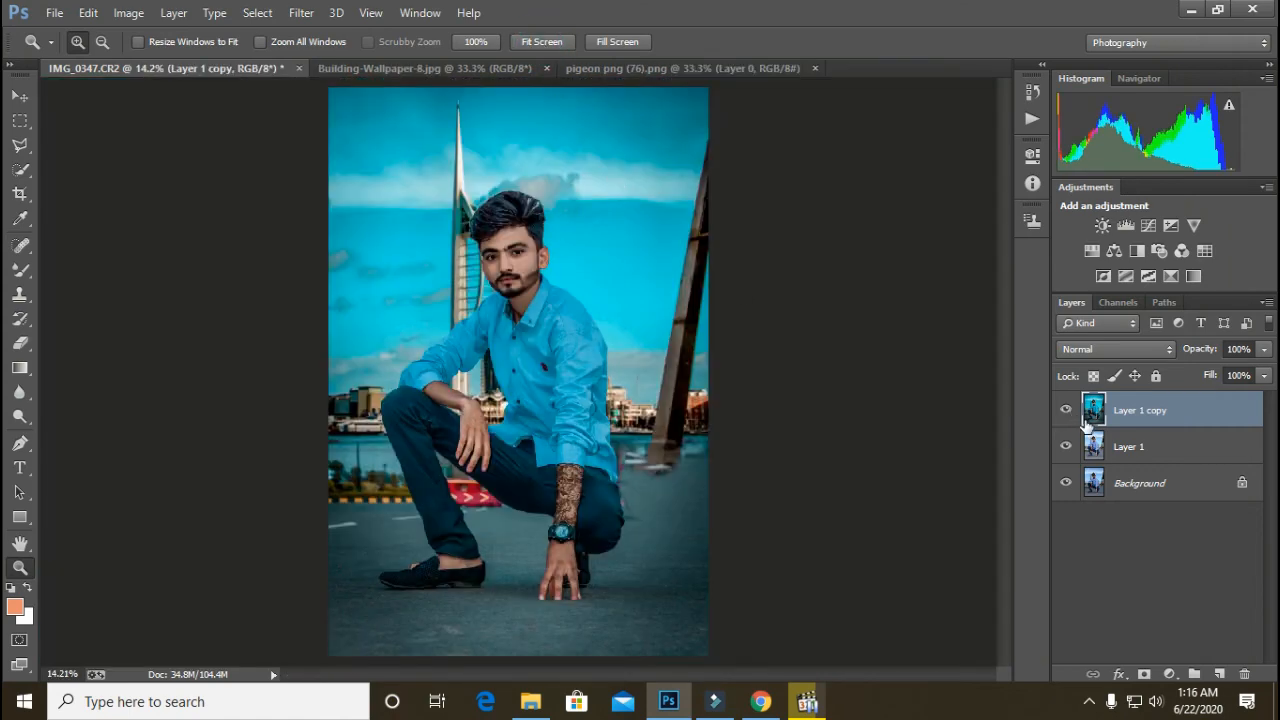
click(1068, 447)
click(1069, 409)
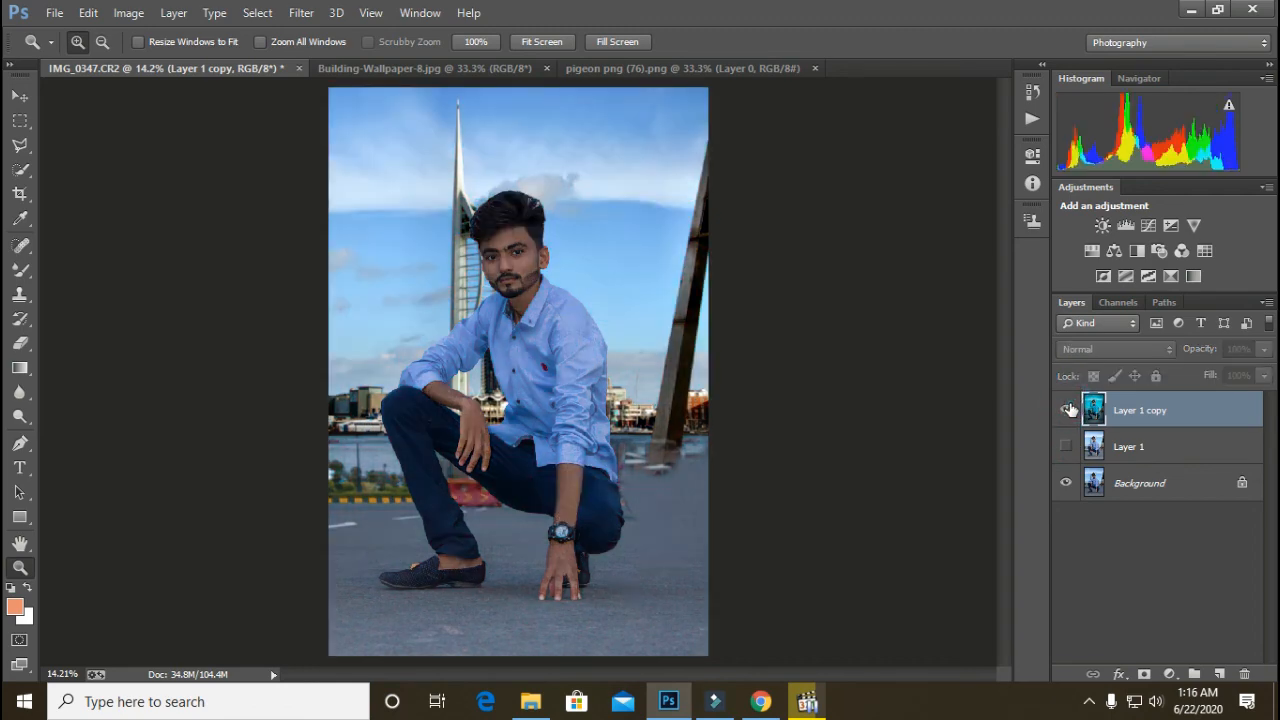
click(1069, 409)
click(1069, 409)
click(1069, 409)
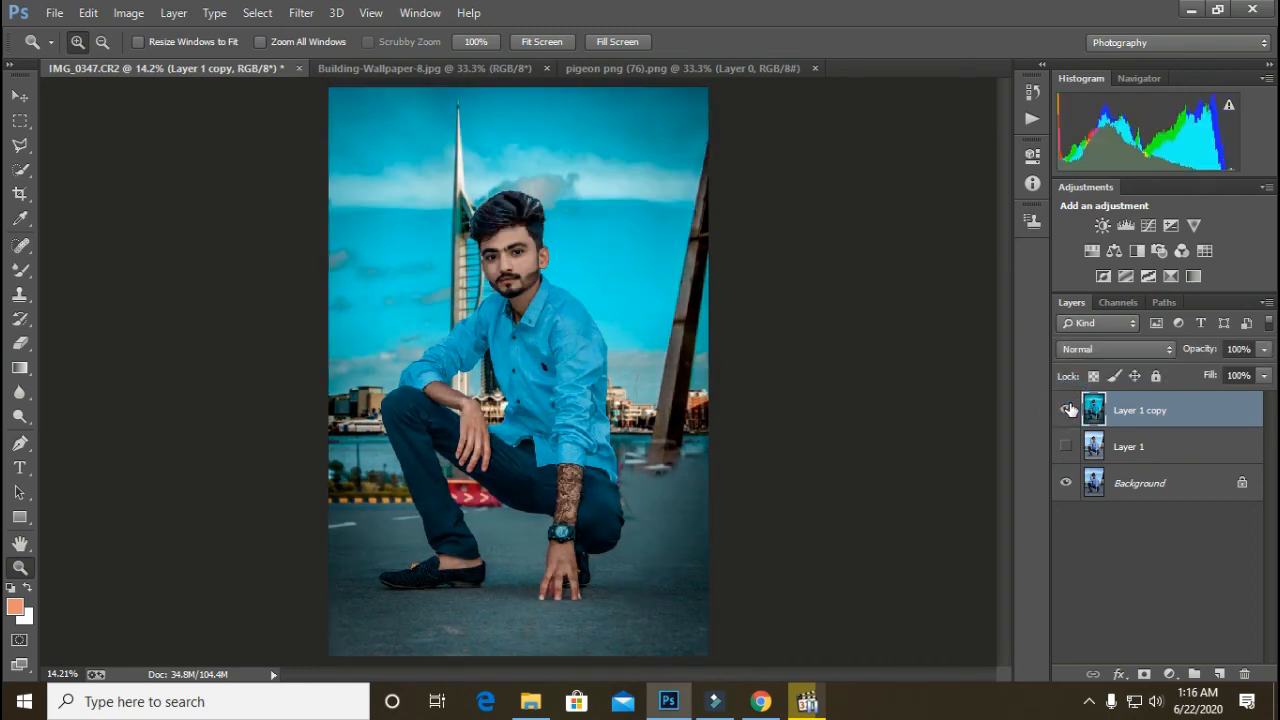